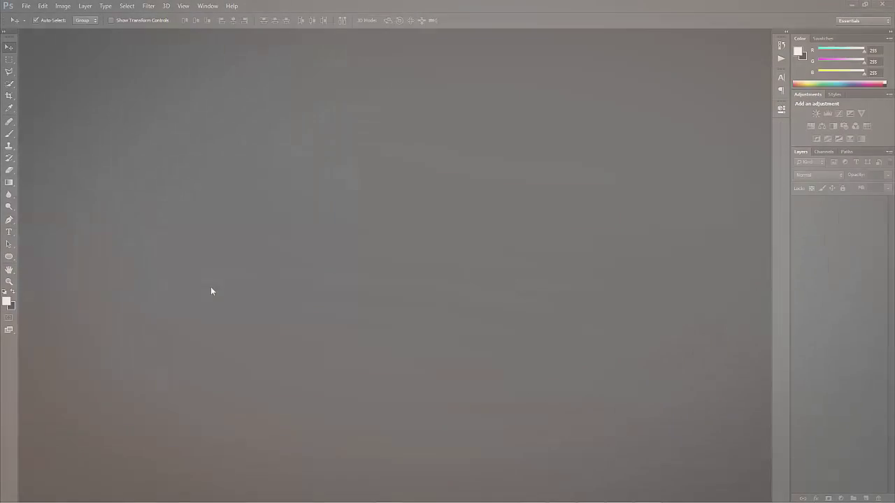
# Step: Create a 4.25 × 6.25 in, 300 ppi CMYK white document and add Layer 1
pyautogui.hotkey('ctrl', 'n')
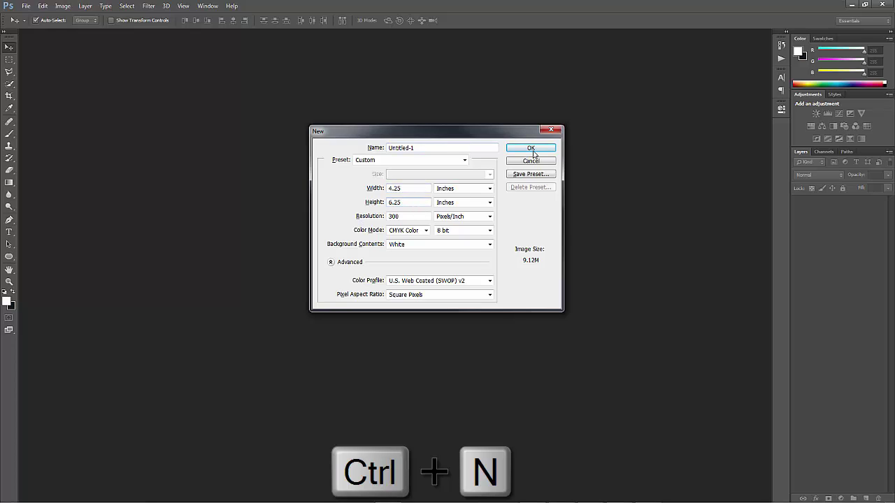
pyautogui.click(530, 149)
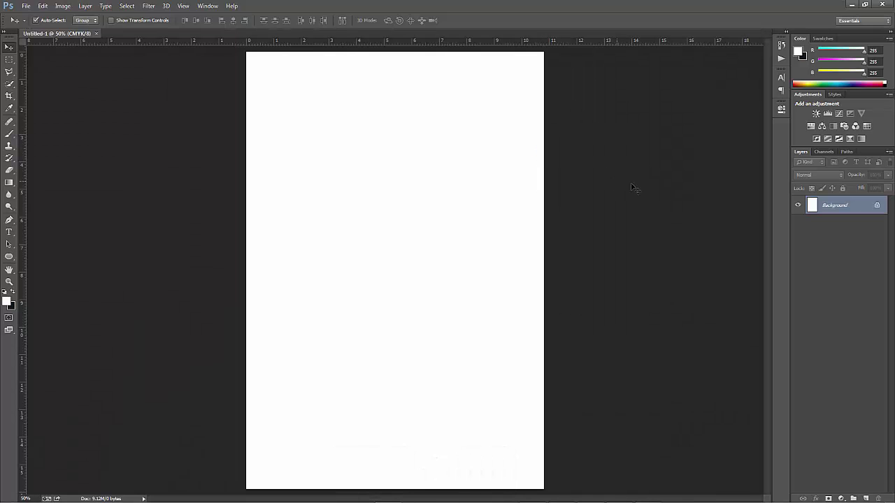
pyautogui.click(866, 499)
# Step: Select the Background layer and set the foreground colour to #081824
pyautogui.click(805, 223)
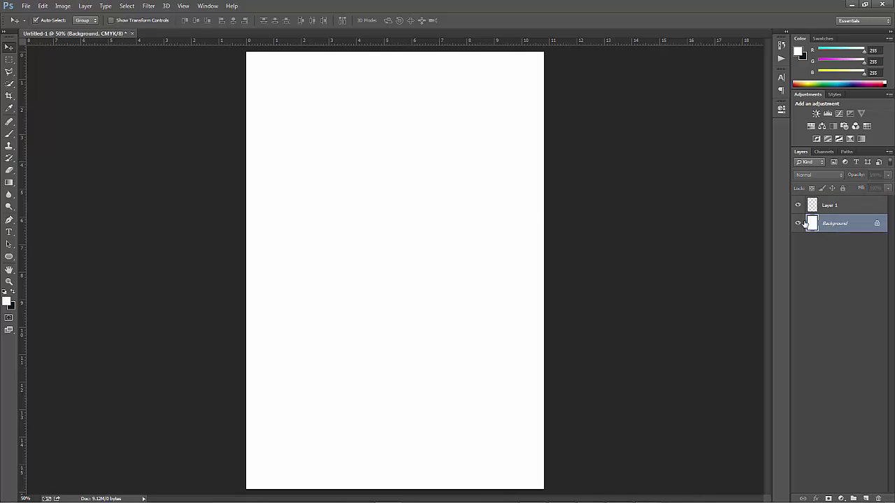
pyautogui.click(7, 303)
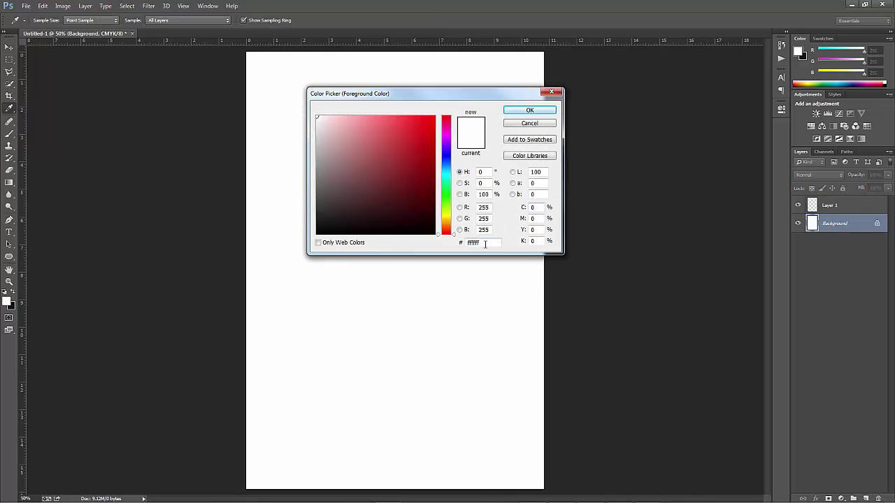
pyautogui.moveTo(484, 244); pyautogui.dragTo(451, 243)
pyautogui.write('08')
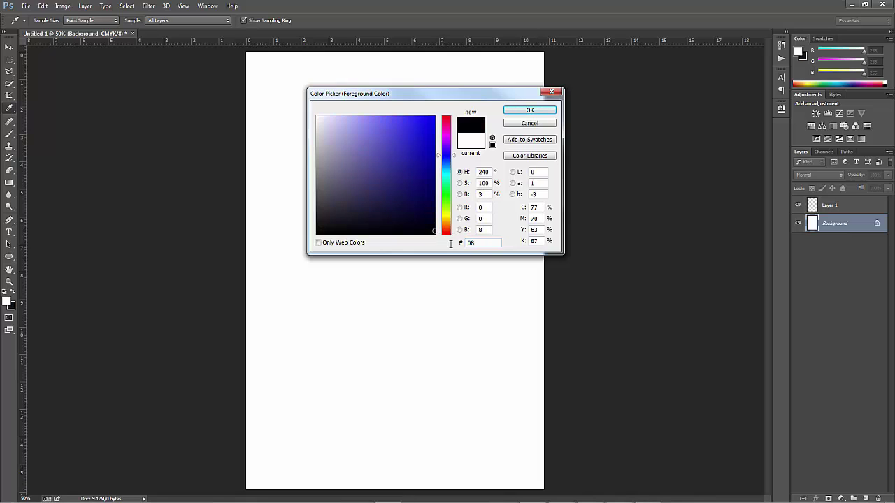
pyautogui.write('1824')
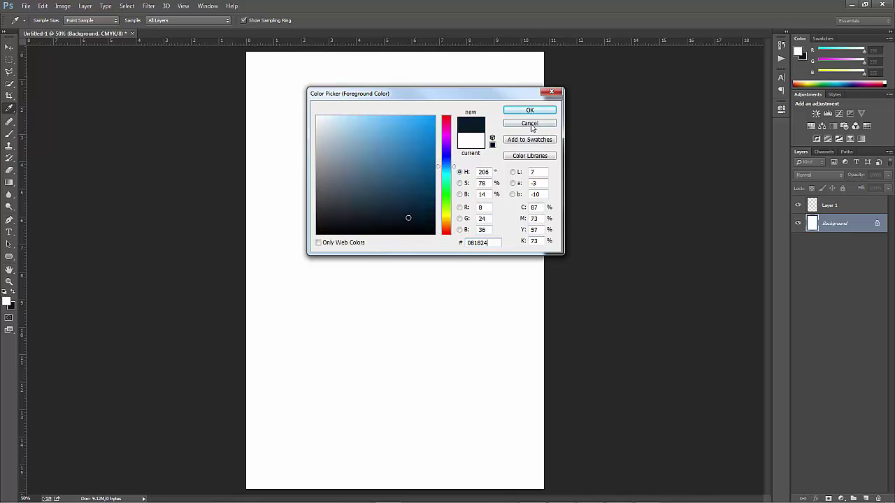
pyautogui.click(525, 110)
# Step: Fill the Background with navy using the Paint Bucket, then select Layer 1
pyautogui.press('v')
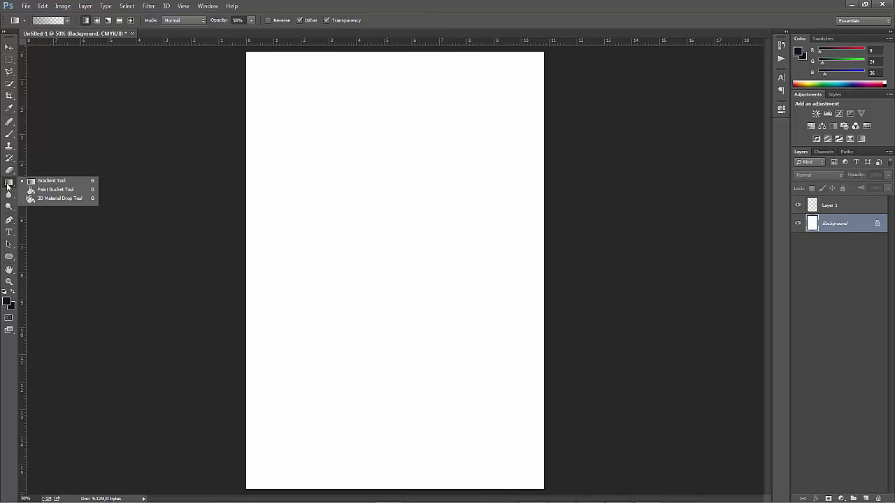
pyautogui.moveTo(10, 186); pyautogui.dragTo(49, 191)
pyautogui.click(360, 256)
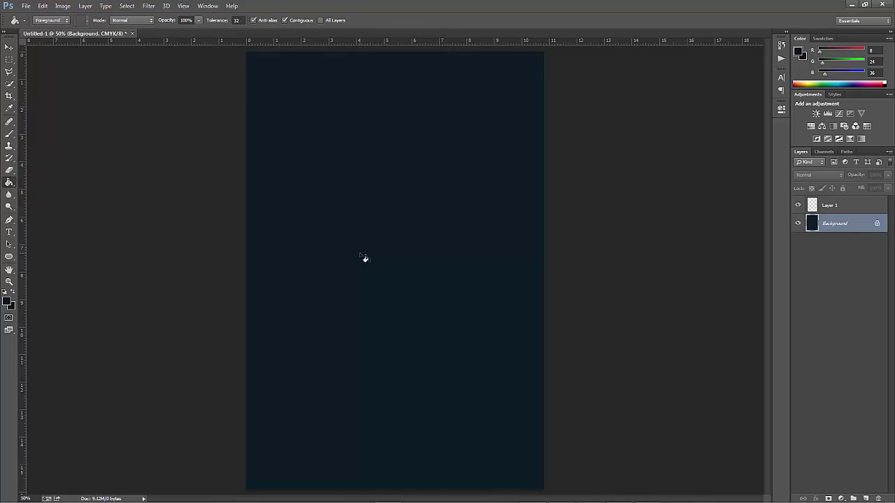
pyautogui.click(825, 210)
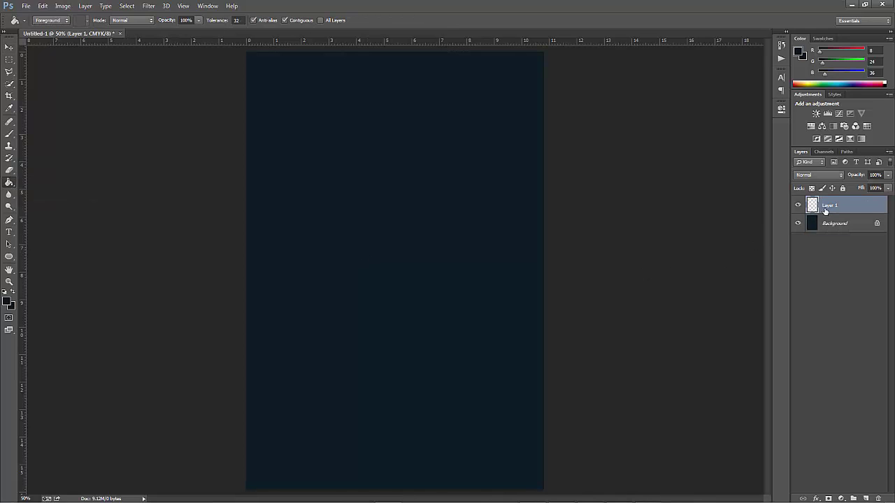
# Step: Drag the city-1209105_1280 photo from the desktop onto the Photoshop poster
pyautogui.click(850, 5)
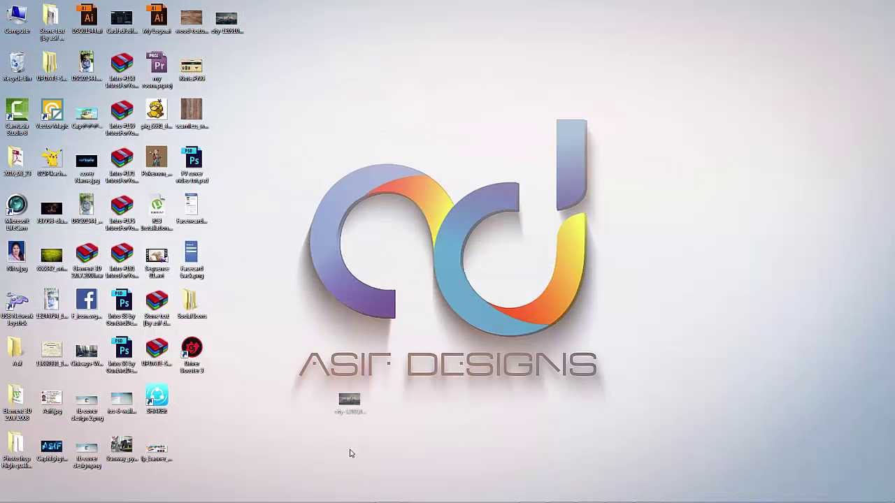
pyautogui.click(388, 494)
pyautogui.moveTo(404, 299)
pyautogui.mouseDown()
pyautogui.moveTo(397, 280)
pyautogui.moveTo(424, 198)
pyautogui.mouseUp()
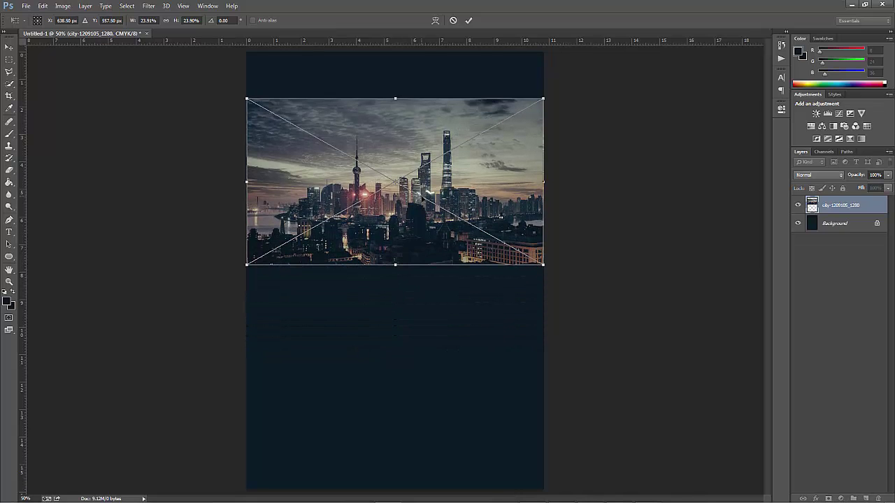
# Step: Commit the placed city photo and add vertical guides at 2 cm and 9 cm
pyautogui.click(469, 20)
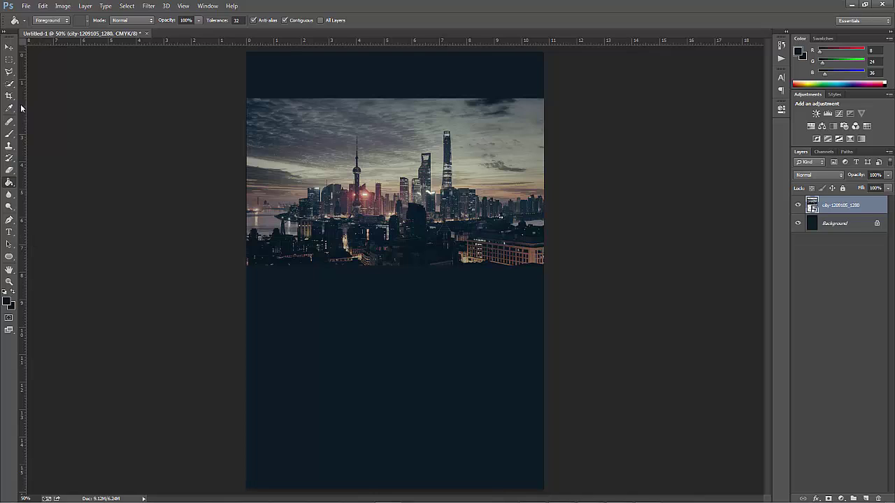
pyautogui.click(12, 49)
pyautogui.moveTo(24, 138); pyautogui.dragTo(301, 311)
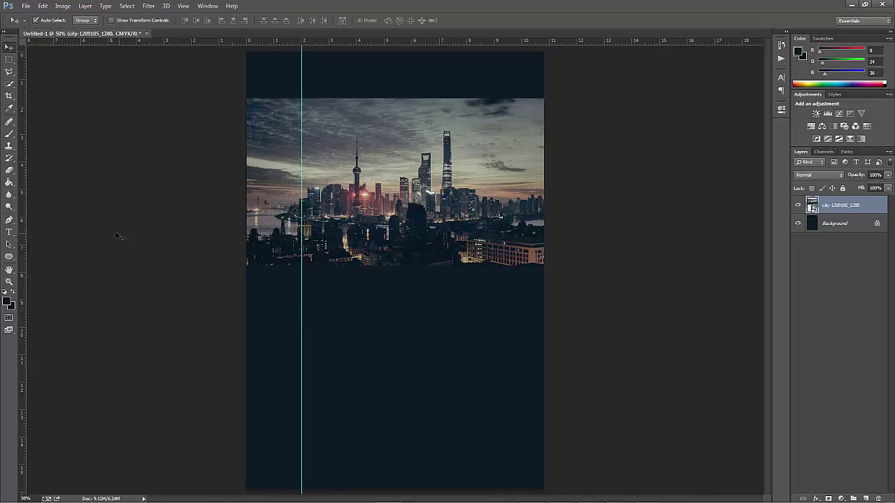
pyautogui.moveTo(24, 222)
pyautogui.mouseDown()
pyautogui.moveTo(498, 315)
pyautogui.moveTo(494, 324)
pyautogui.mouseUp()
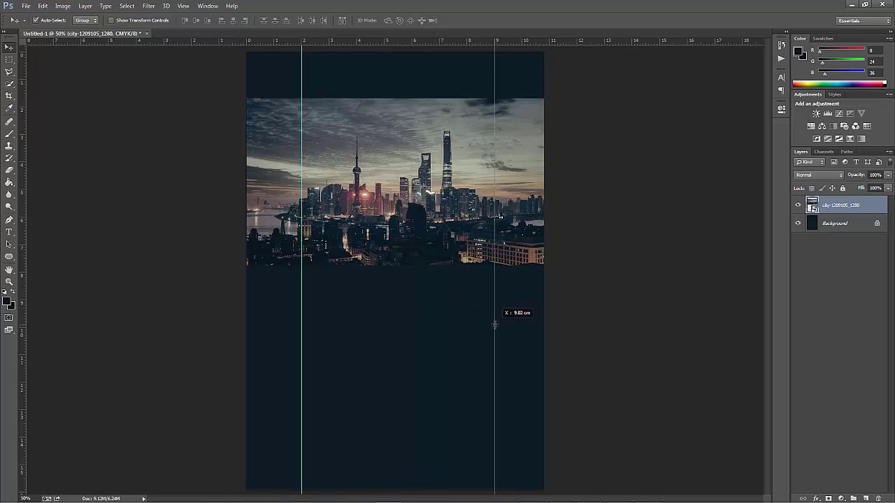
pyautogui.moveTo(494, 325); pyautogui.dragTo(494, 324)
pyautogui.hotkey('ctrl', 't')
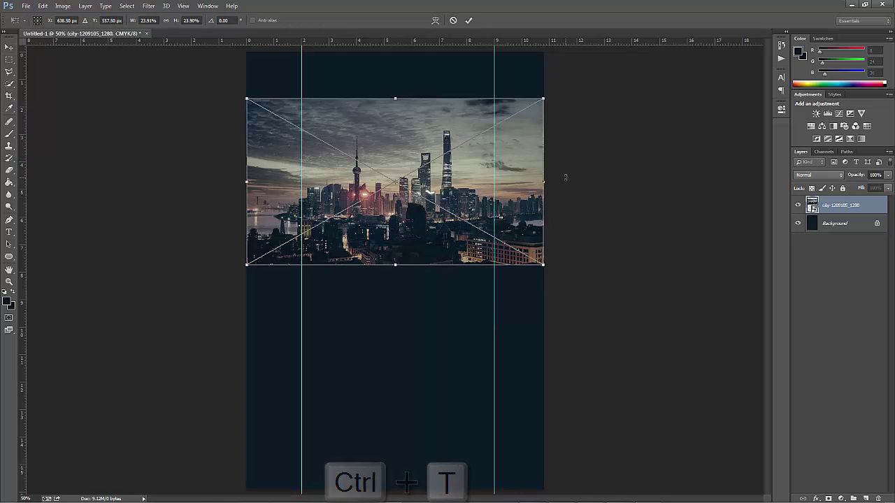
# Step: Free-transform the city photo, enlarging it toward its upper corners
pyautogui.click(468, 21)
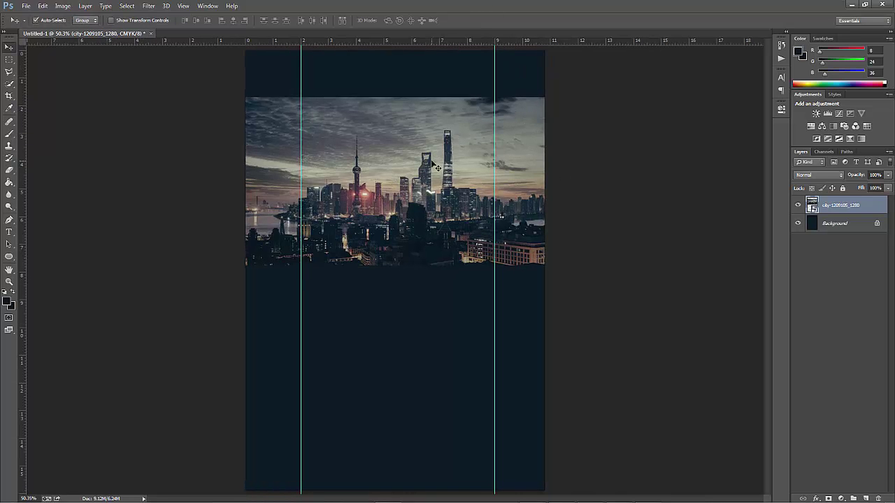
pyautogui.hotkey('ctrl', 't')
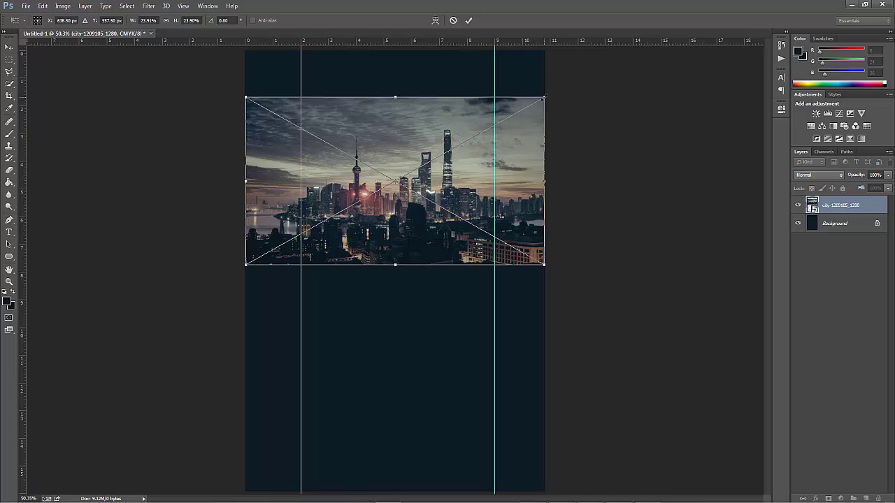
pyautogui.moveTo(544, 98); pyautogui.dragTo(573, 39)
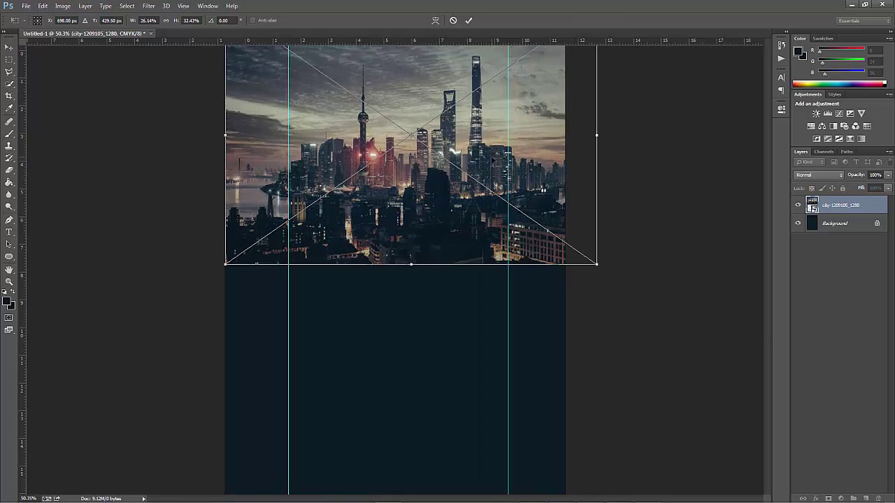
pyautogui.scroll(1, 493, 159)
pyautogui.scroll(3, 420, 210)
pyautogui.scroll(-1, 350, 175)
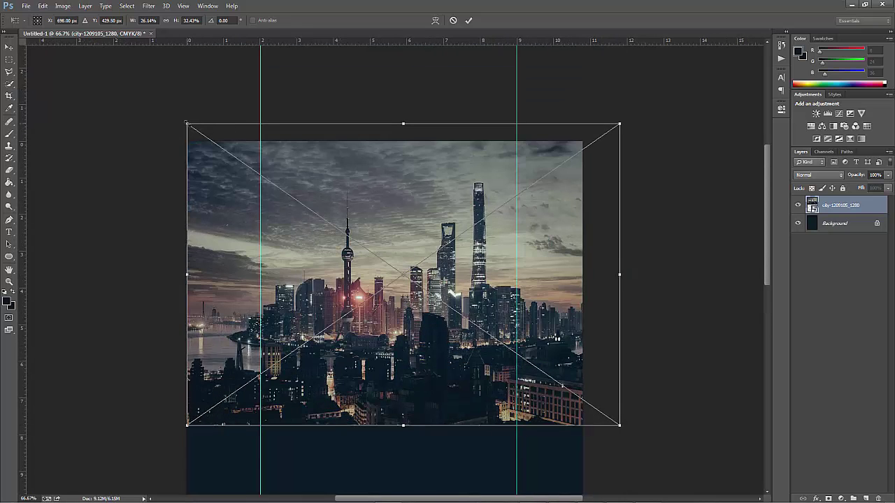
pyautogui.moveTo(186, 124)
pyautogui.mouseDown()
pyautogui.moveTo(100, 75)
pyautogui.moveTo(68, 70)
pyautogui.moveTo(49, 88)
pyautogui.mouseUp()
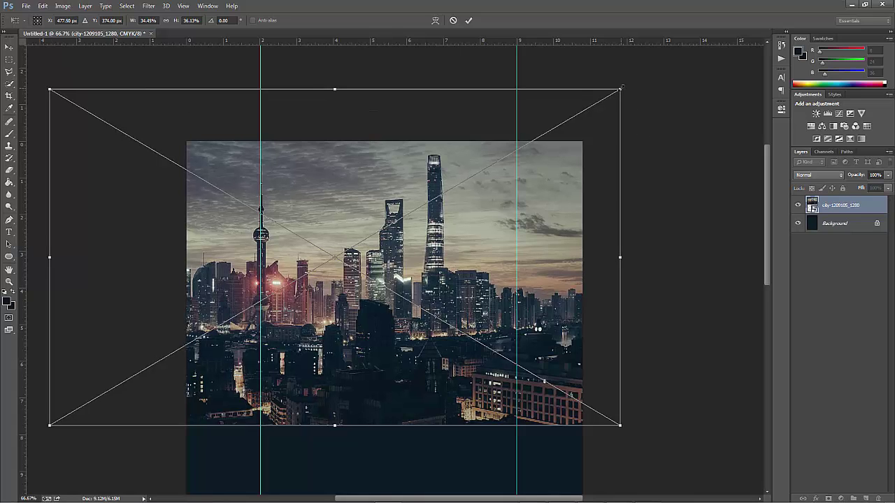
pyautogui.moveTo(621, 89)
pyautogui.mouseDown()
pyautogui.moveTo(659, 74)
pyautogui.moveTo(642, 70)
pyautogui.mouseUp()
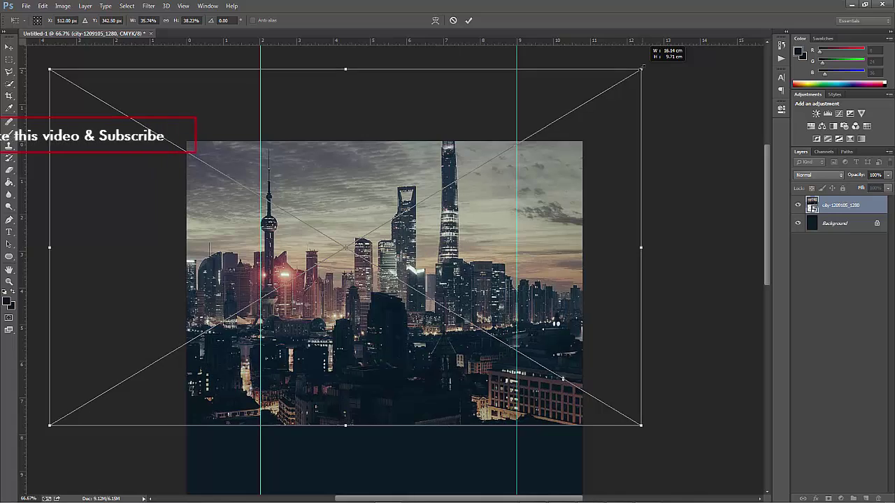
# Step: Move the photo down onto the poster, scale it to full width, and commit
pyautogui.hotkey('ctrl', '-')
pyautogui.moveTo(395, 153)
pyautogui.mouseDown()
pyautogui.moveTo(403, 208)
pyautogui.moveTo(390, 207)
pyautogui.mouseUp()
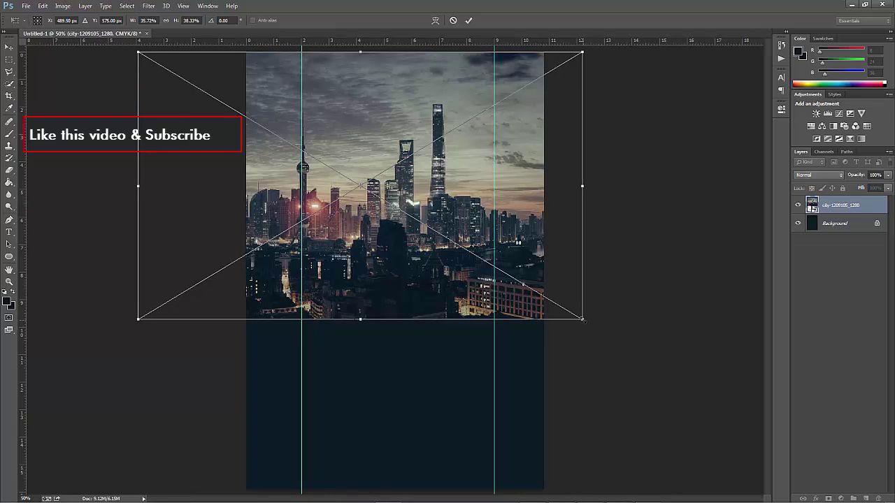
pyautogui.moveTo(583, 319); pyautogui.dragTo(600, 329)
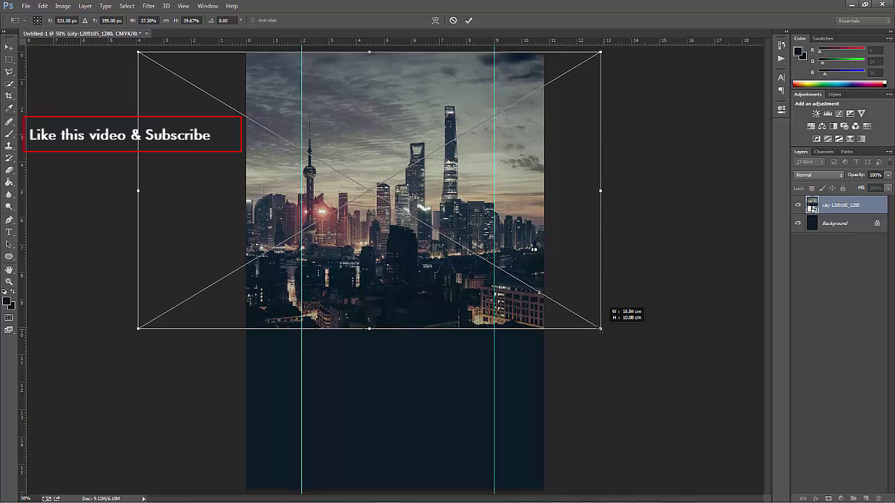
pyautogui.moveTo(600, 52); pyautogui.dragTo(597, 45)
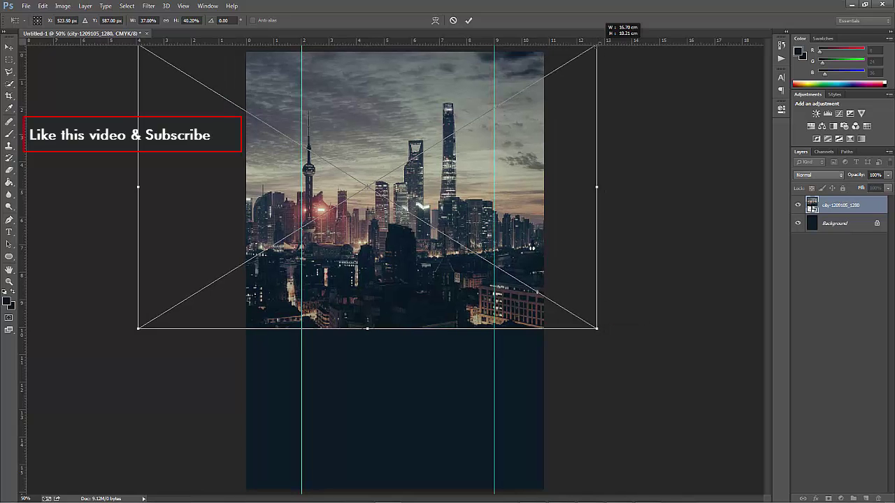
pyautogui.click(468, 21)
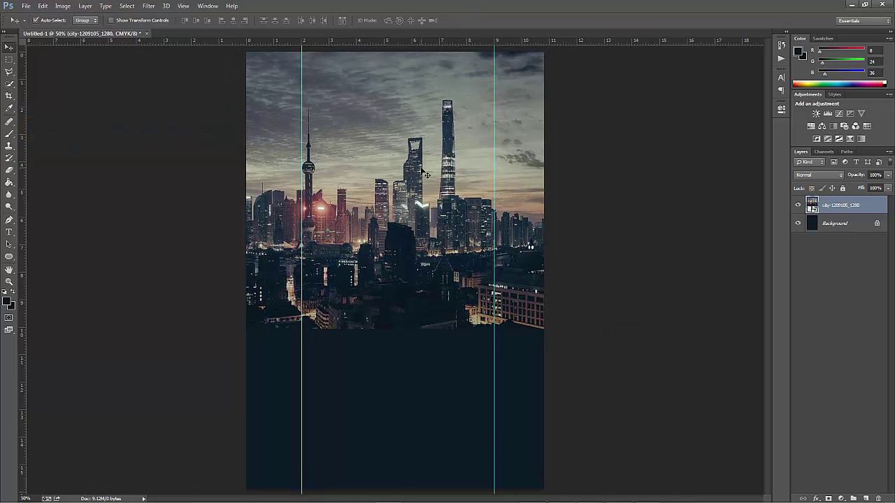
# Step: Nudge the committed city photo into position with the arrow keys
pyautogui.press('Left')
pyautogui.press('Left')
pyautogui.press('Left')
pyautogui.press('Left')
pyautogui.press('Left')
pyautogui.press('Left')
pyautogui.press('Left')
pyautogui.press('Left')
pyautogui.press('Left')
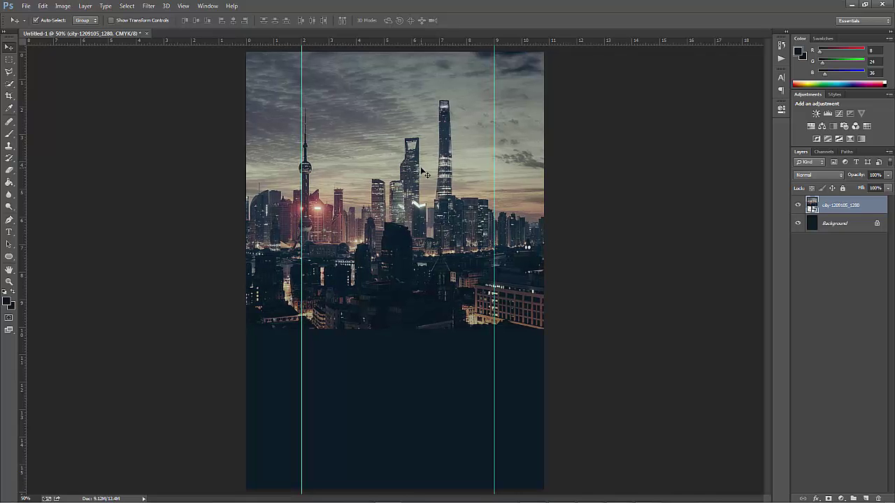
pyautogui.press('Left')
pyautogui.press('Left')
pyautogui.press('Left')
pyautogui.press('Down')
pyautogui.press('Down')
pyautogui.press('Down')
pyautogui.press('Down')
pyautogui.press('Down')
pyautogui.press('Down')
pyautogui.press('Down')
pyautogui.press('Down')
pyautogui.press('Down')
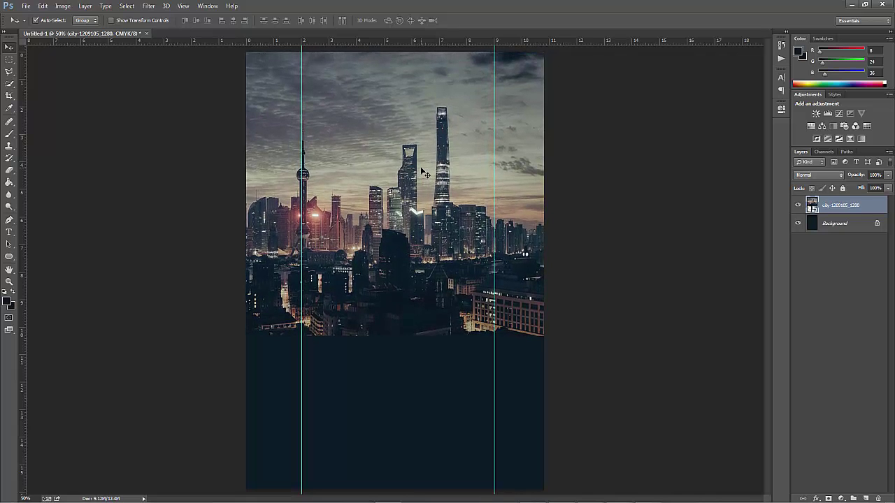
pyautogui.press('Down')
pyautogui.press('Down')
pyautogui.press('Down')
pyautogui.press('Up')
pyautogui.press('Up')
pyautogui.press('Up')
pyautogui.press('Up')
pyautogui.press('Up')
pyautogui.press('Up')
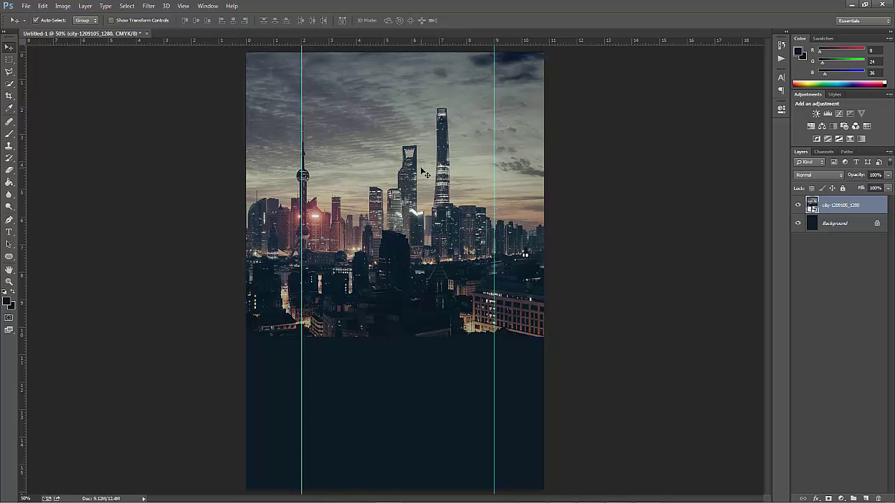
pyautogui.press('Up')
pyautogui.press('Up')
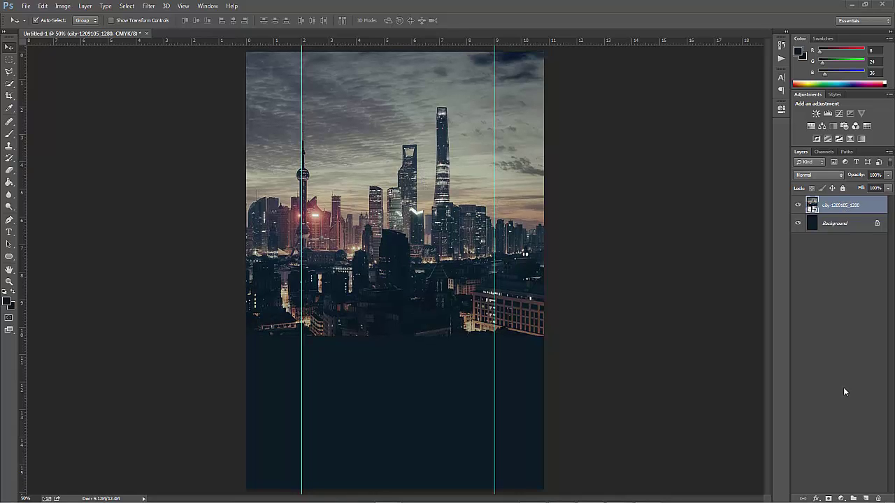
# Step: Add a layer mask to the city photo and set up a dark-to-transparent gradient
pyautogui.click(828, 498)
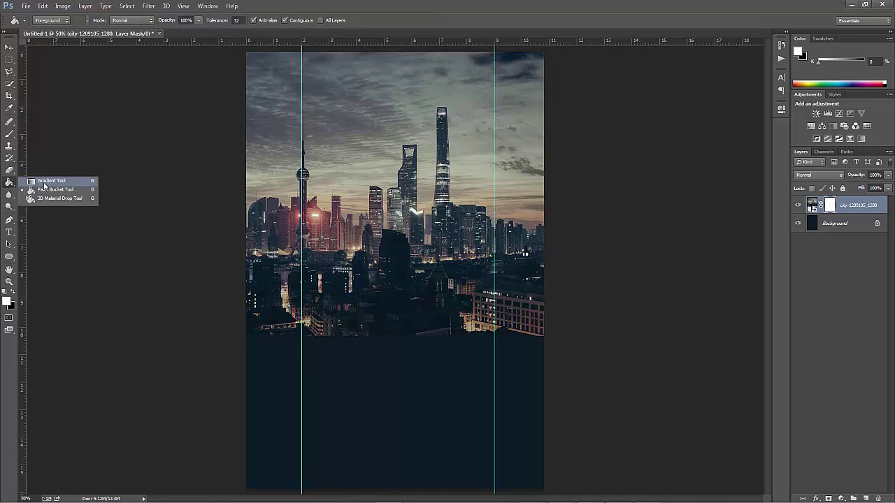
pyautogui.moveTo(9, 181); pyautogui.dragTo(48, 183)
pyautogui.click(43, 20)
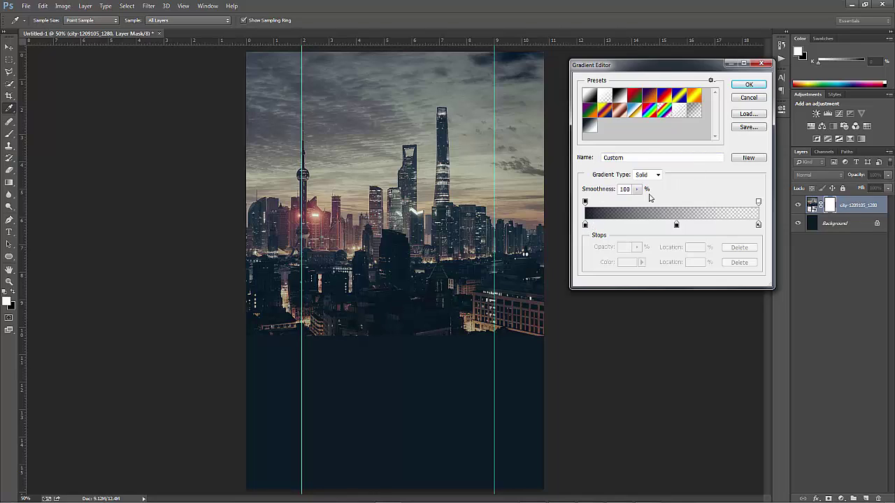
pyautogui.doubleClick(585, 225)
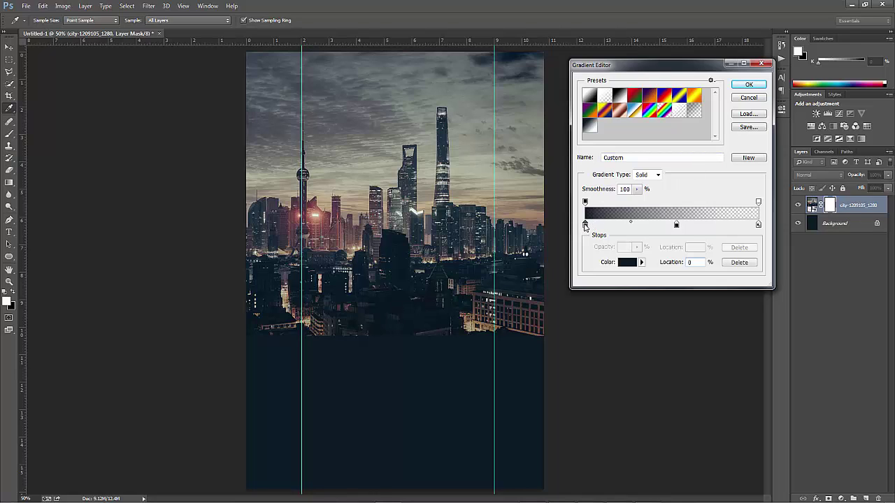
pyautogui.click(530, 111)
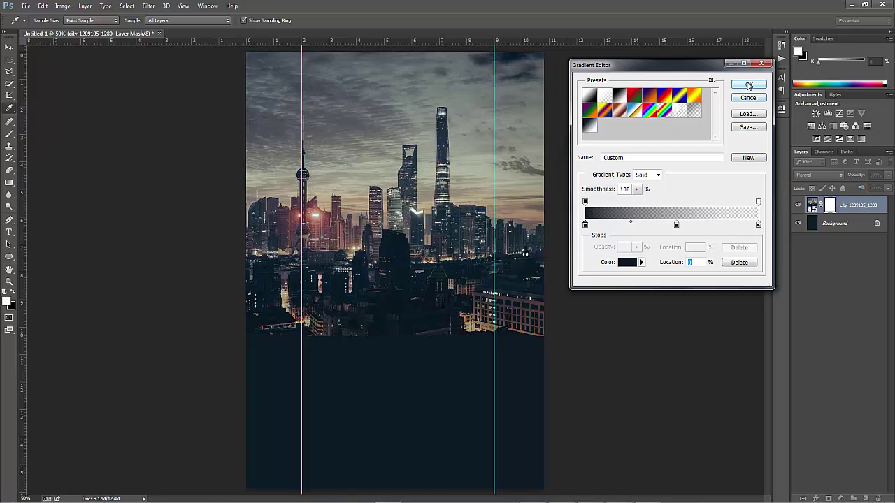
pyautogui.click(749, 85)
# Step: Fade the bottom of the city photo into the navy background with repeated gradients
pyautogui.moveTo(391, 356); pyautogui.dragTo(395, 230)
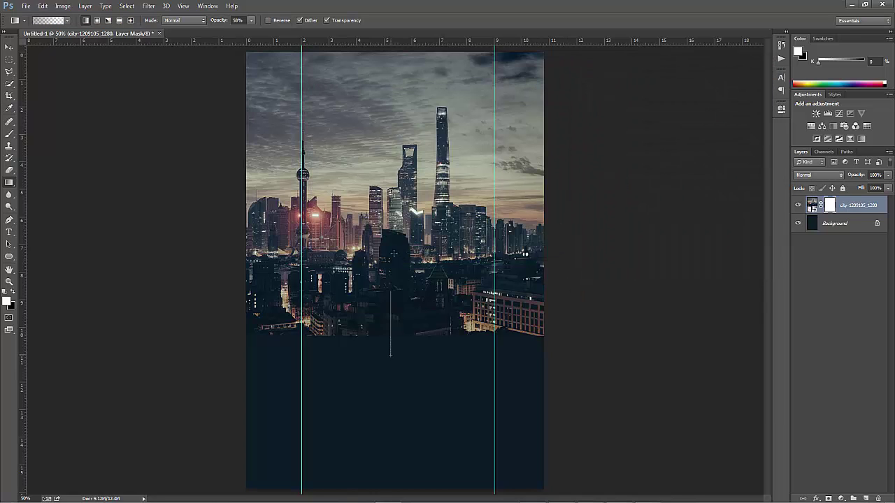
pyautogui.moveTo(386, 339)
pyautogui.mouseDown()
pyautogui.moveTo(386, 238)
pyautogui.moveTo(400, 270)
pyautogui.mouseUp()
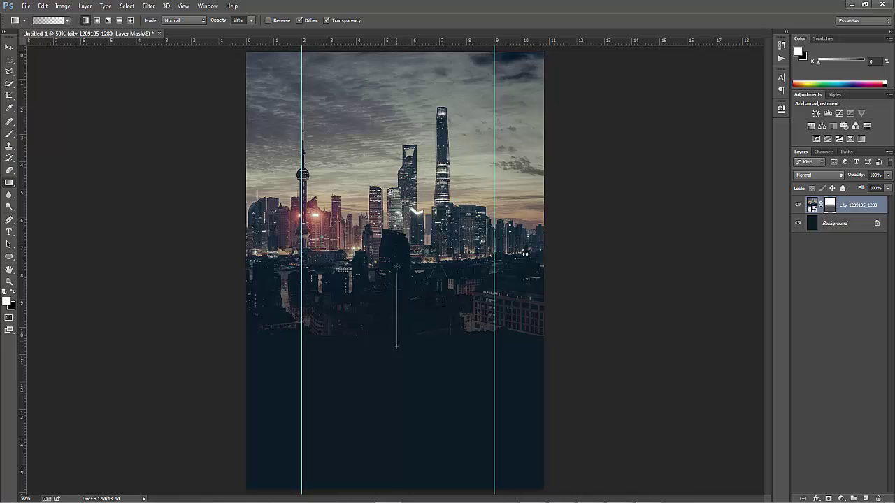
pyautogui.moveTo(399, 351); pyautogui.dragTo(402, 275)
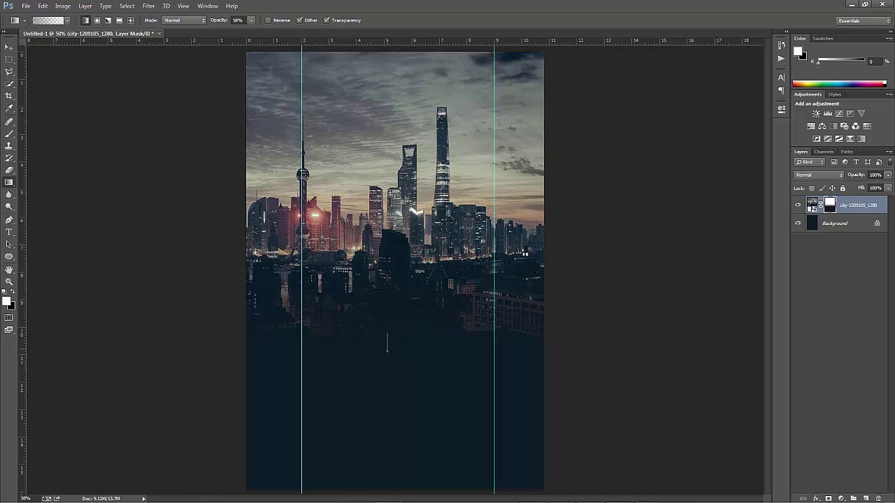
pyautogui.moveTo(386, 342); pyautogui.dragTo(387, 264)
pyautogui.moveTo(386, 341); pyautogui.dragTo(386, 275)
pyautogui.moveTo(388, 337); pyautogui.dragTo(388, 270)
pyautogui.moveTo(389, 311); pyautogui.dragTo(388, 250)
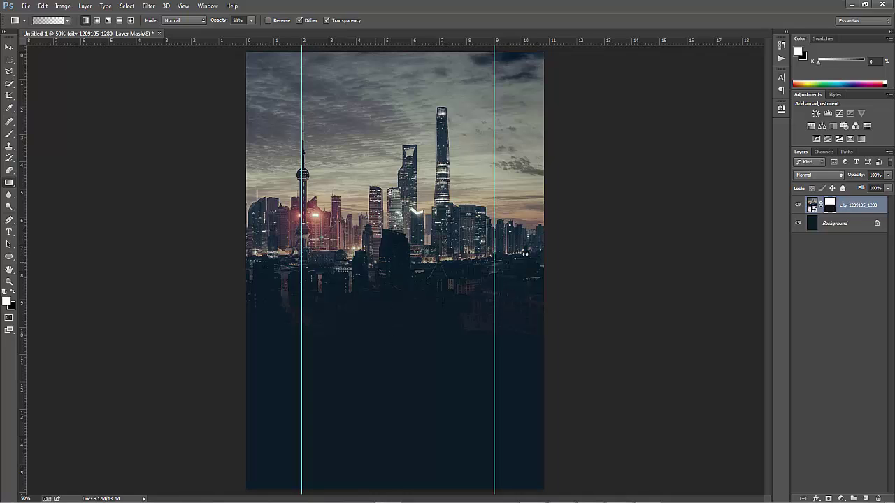
# Step: Fade the photo's left, right and top edges, then add short extra fades
pyautogui.moveTo(235, 199); pyautogui.dragTo(302, 199)
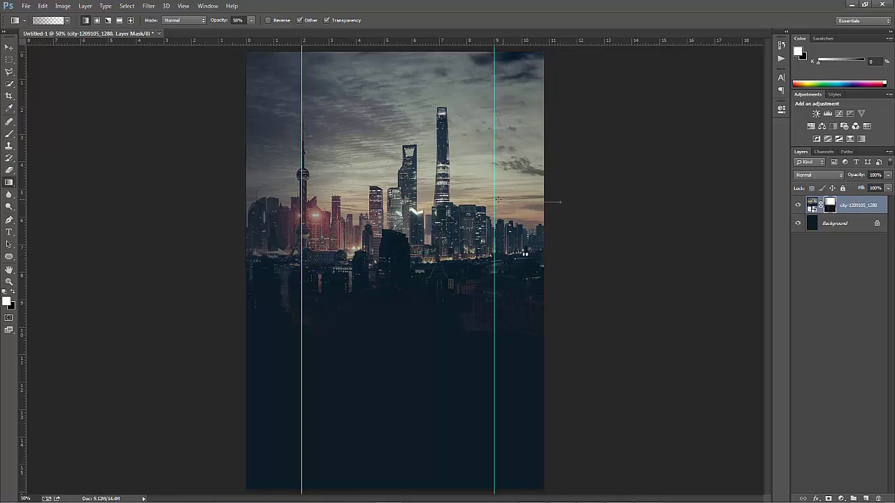
pyautogui.moveTo(562, 202); pyautogui.dragTo(493, 199)
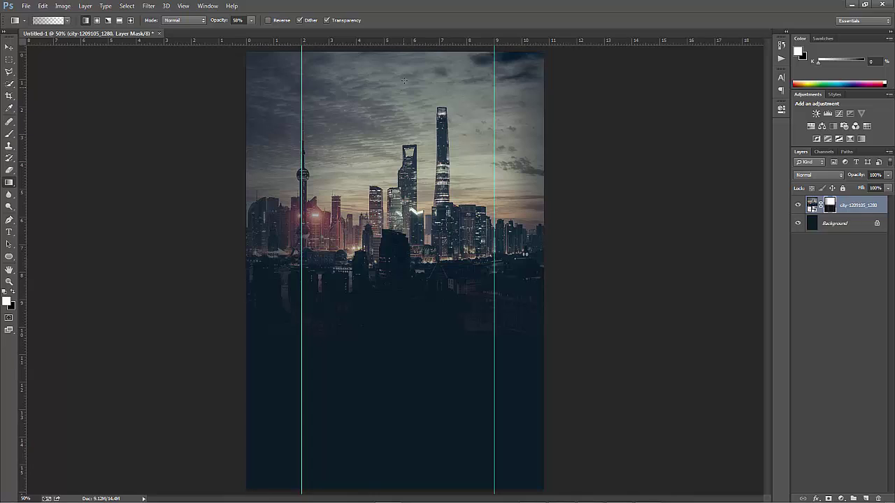
pyautogui.moveTo(399, 98); pyautogui.dragTo(396, 85)
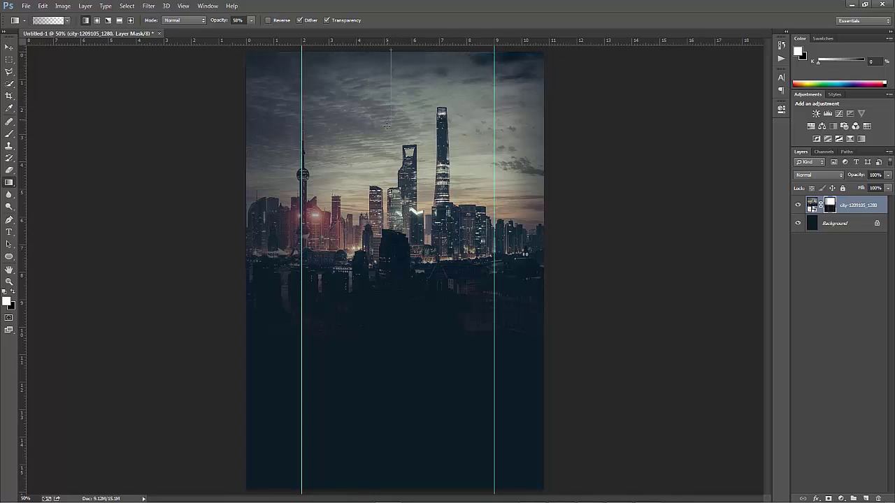
pyautogui.moveTo(386, 126); pyautogui.dragTo(386, 125)
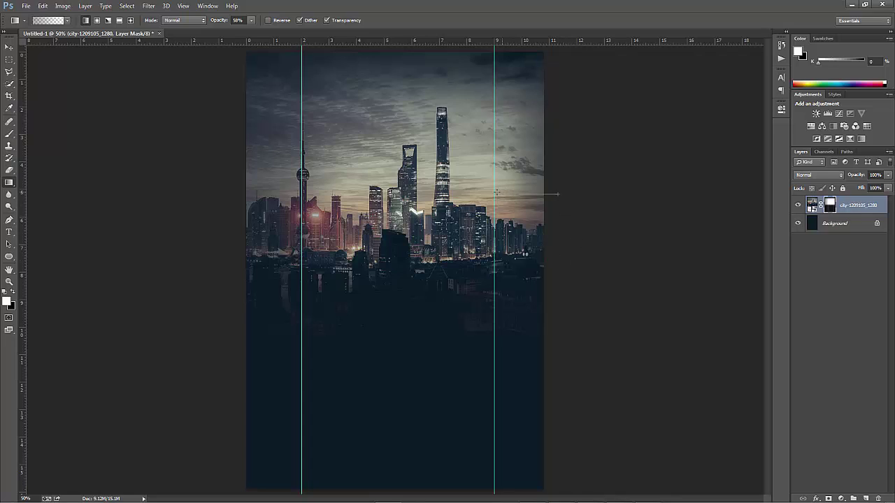
pyautogui.moveTo(558, 194); pyautogui.dragTo(494, 191)
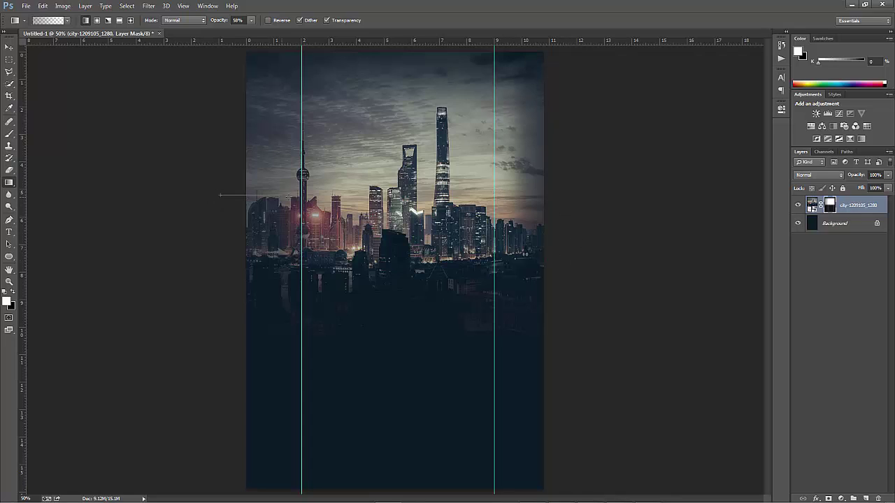
pyautogui.moveTo(220, 196); pyautogui.dragTo(219, 195)
pyautogui.hotkey('ctrl', 'alt', 'z')
pyautogui.hotkey('ctrl', 'alt', 'z')
pyautogui.moveTo(503, 181); pyautogui.dragTo(503, 180)
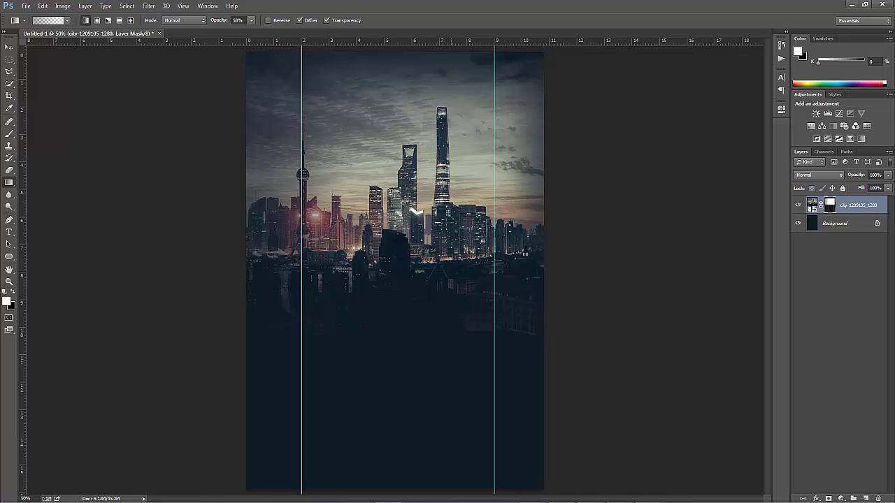
pyautogui.moveTo(261, 181); pyautogui.dragTo(262, 181)
pyautogui.moveTo(396, 294)
pyautogui.mouseDown()
pyautogui.moveTo(394, 316)
pyautogui.moveTo(400, 259)
pyautogui.mouseUp()
pyautogui.moveTo(390, 310); pyautogui.dragTo(400, 328)
# Step: Apply one more bottom fade to the photo's mask with guides temporarily hidden
pyautogui.hotkey('ctrl', '-')
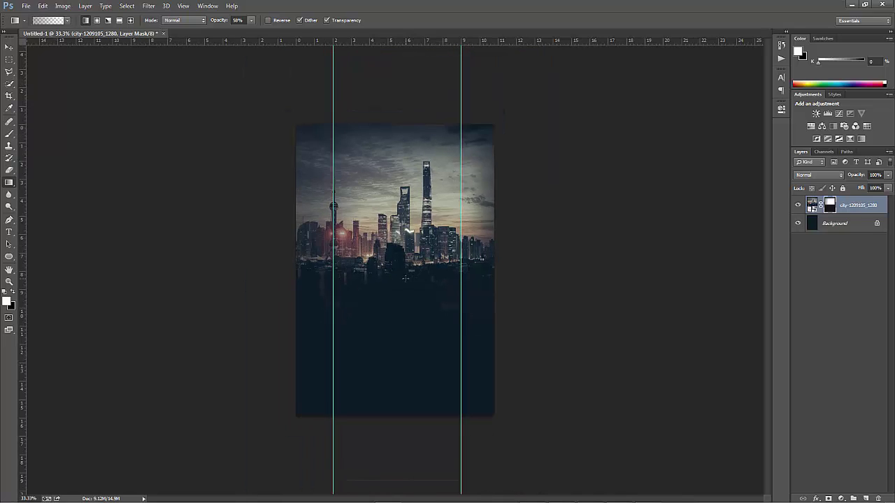
pyautogui.hotkey('ctrl', 'h')
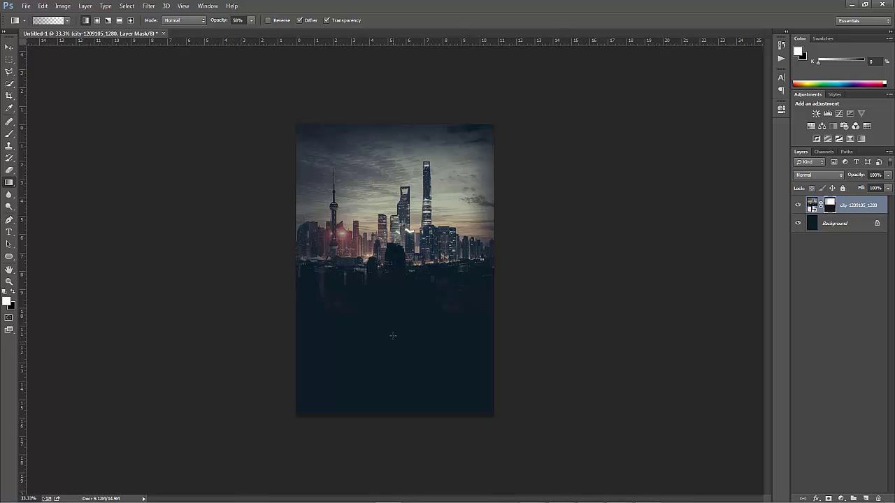
pyautogui.moveTo(393, 286); pyautogui.dragTo(393, 343)
pyautogui.hotkey('ctrl', 'h')
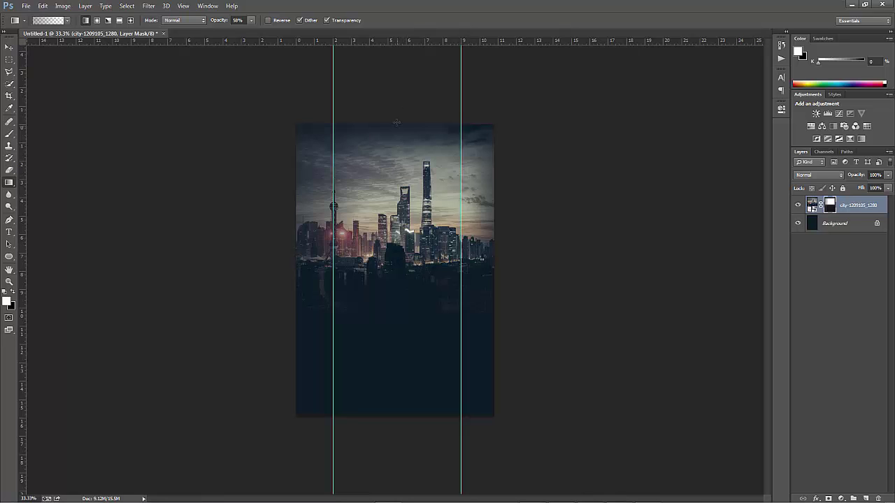
# Step: Add a Gradient Map adjustment layer, then delete it again
pyautogui.click(840, 496)
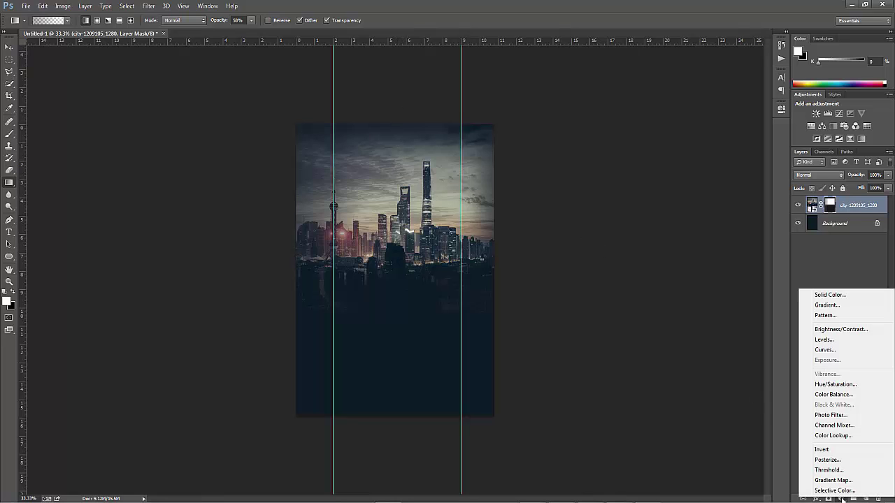
pyautogui.click(833, 481)
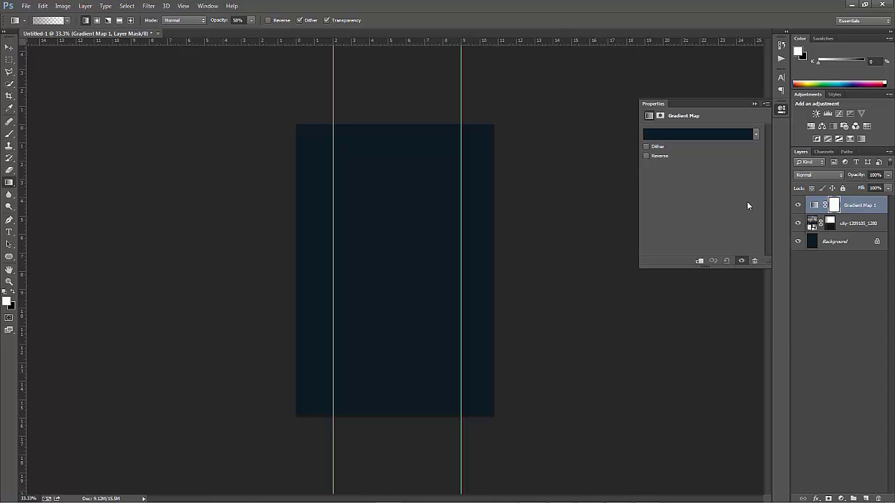
pyautogui.click(710, 137)
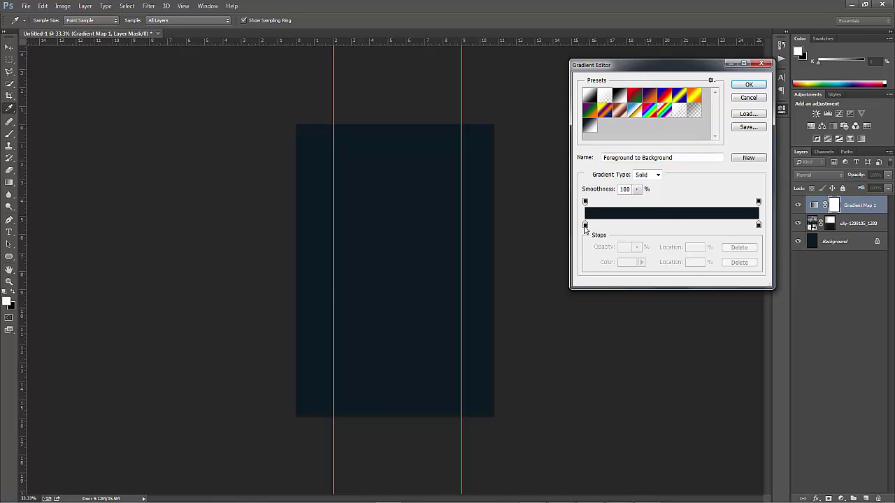
pyautogui.click(586, 225)
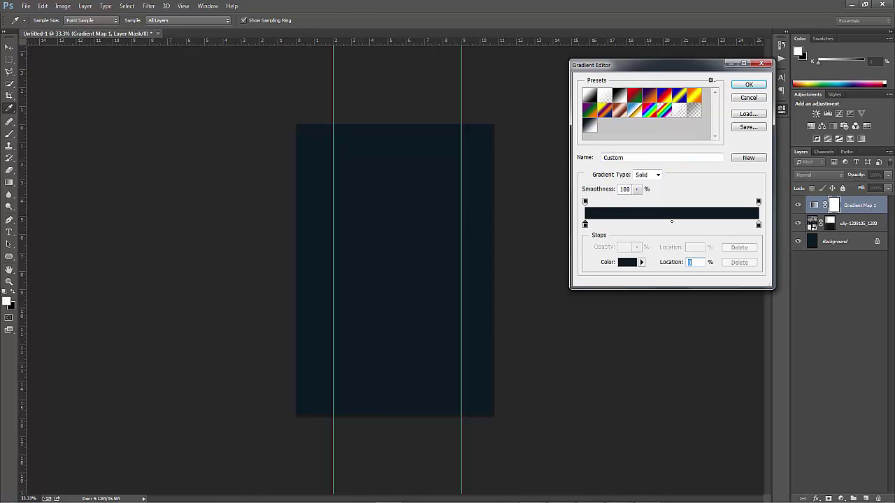
pyautogui.press('Return')
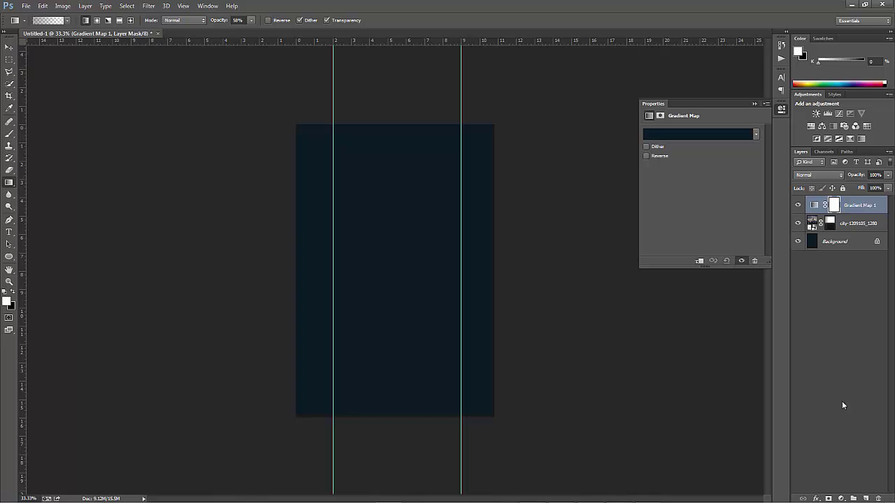
pyautogui.click(878, 498)
pyautogui.click(413, 191)
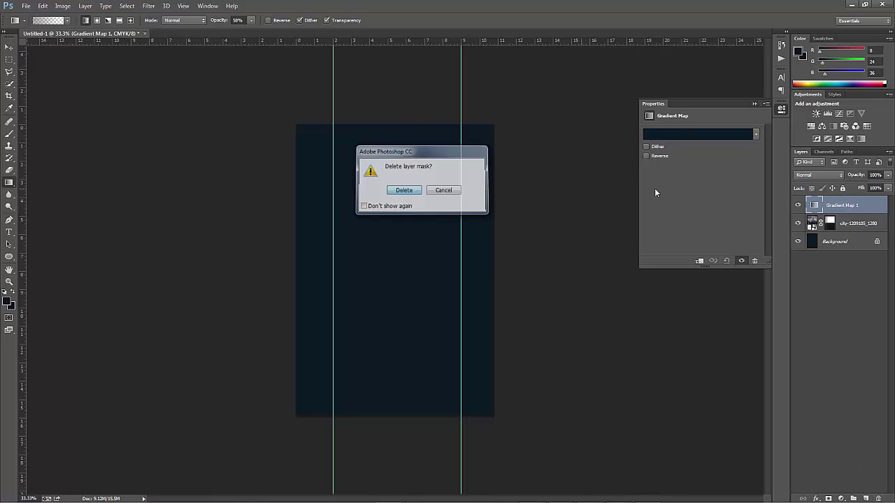
pyautogui.click(878, 498)
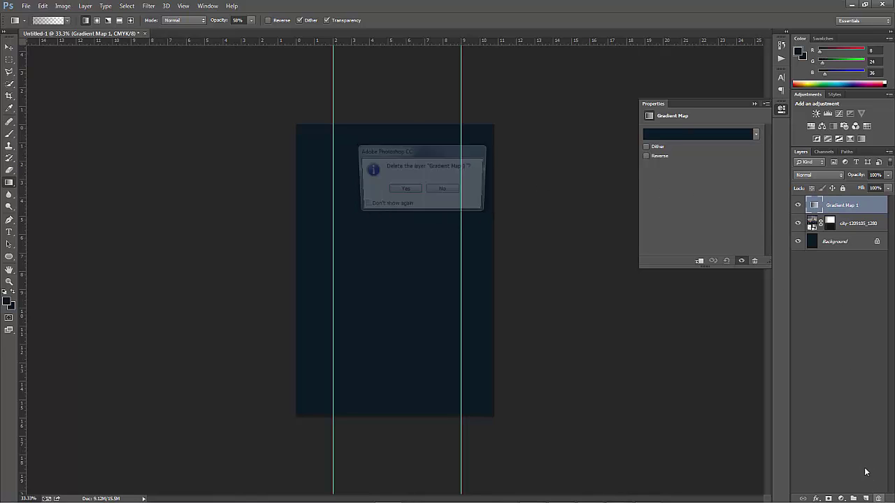
pyautogui.click(402, 192)
# Step: Re-add a Gradient Map above the city photo and open its Gradient Editor
pyautogui.click(829, 204)
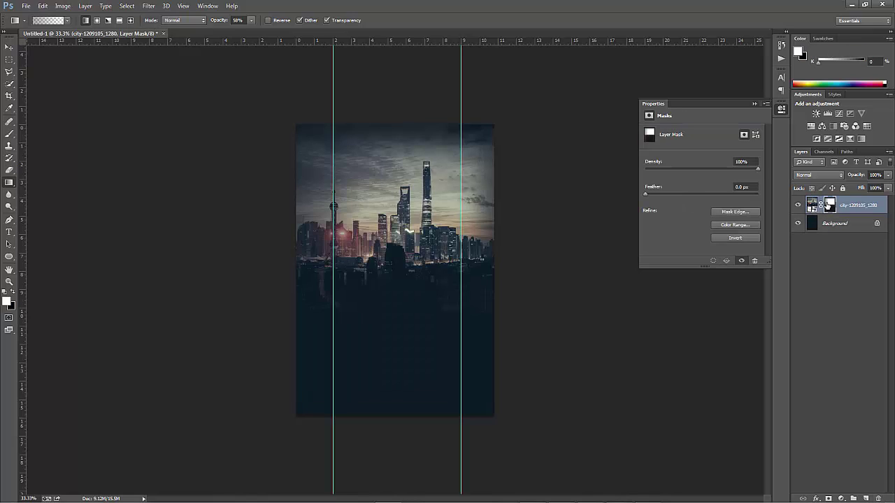
pyautogui.click(842, 497)
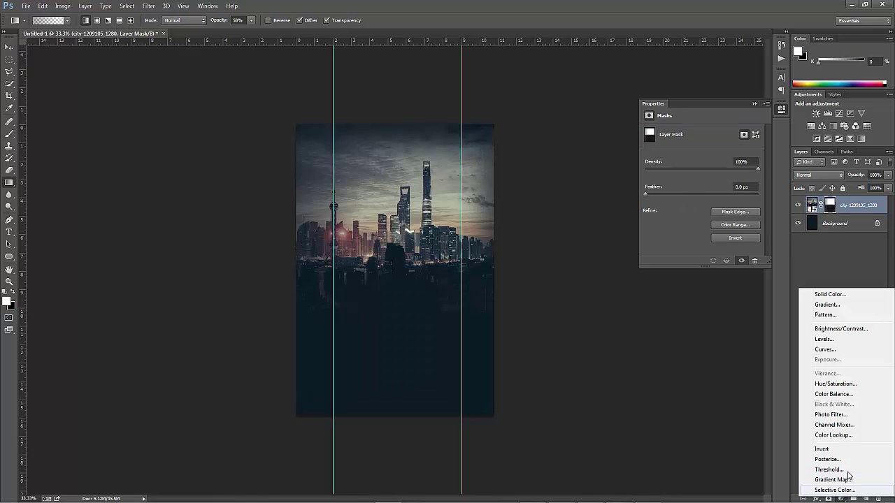
pyautogui.click(833, 479)
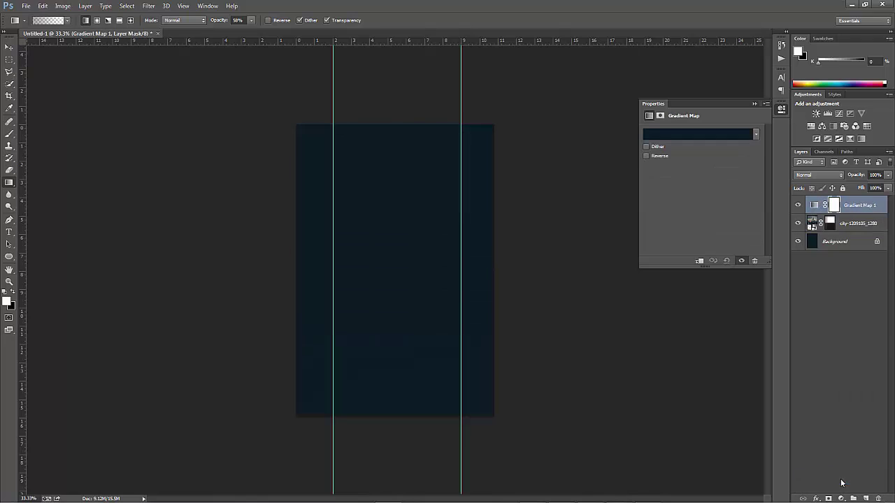
pyautogui.click(674, 136)
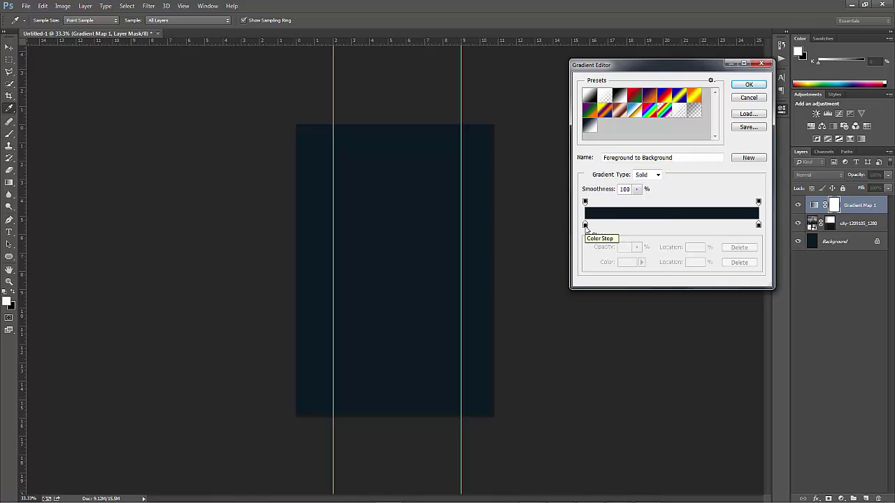
# Step: Set the gradient's start stop colour to dark brown #57423a
pyautogui.doubleClick(585, 225)
pyautogui.moveTo(493, 243); pyautogui.dragTo(449, 242)
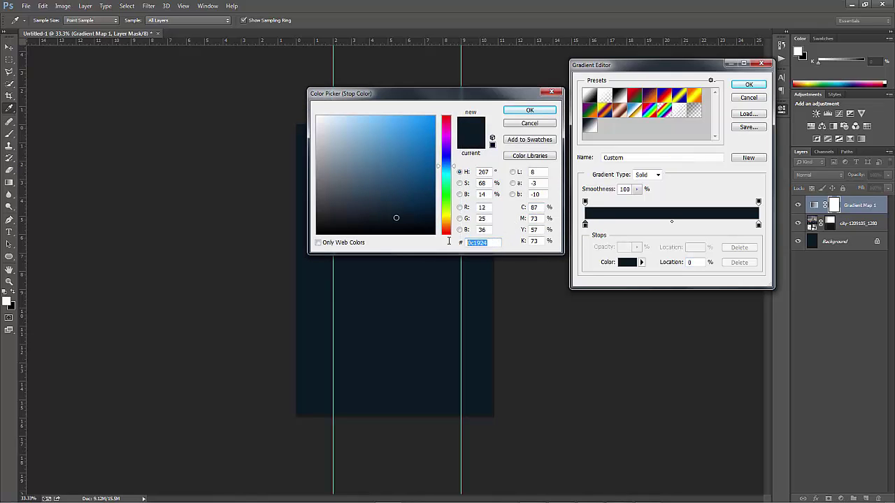
pyautogui.write('57423')
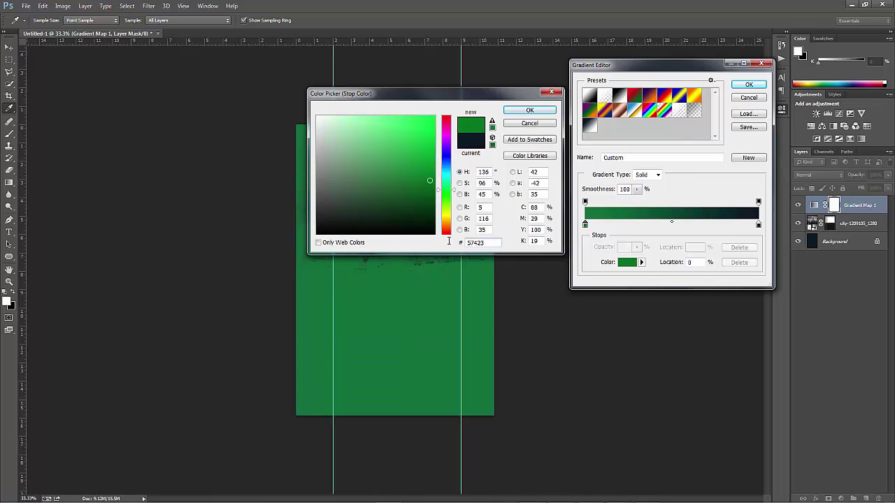
pyautogui.write('a')
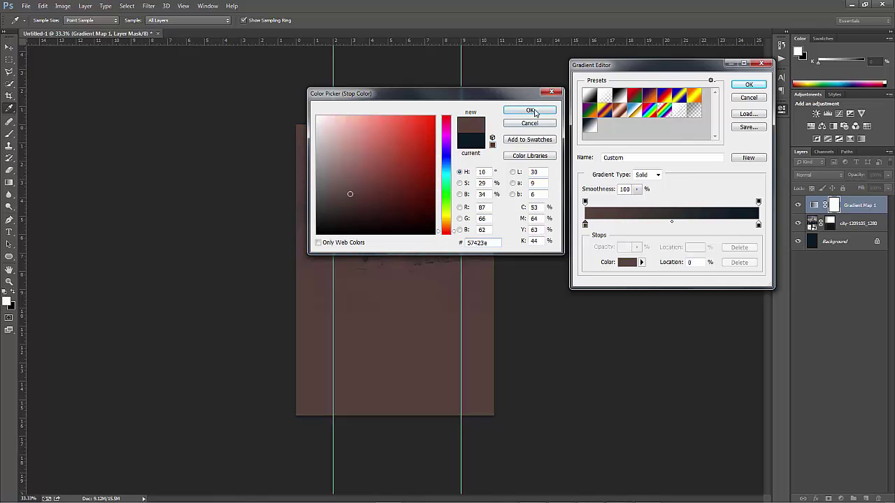
pyautogui.click(533, 112)
# Step: Add a warm orange middle stop at about 53% and move the dark stop inward
pyautogui.click(642, 226)
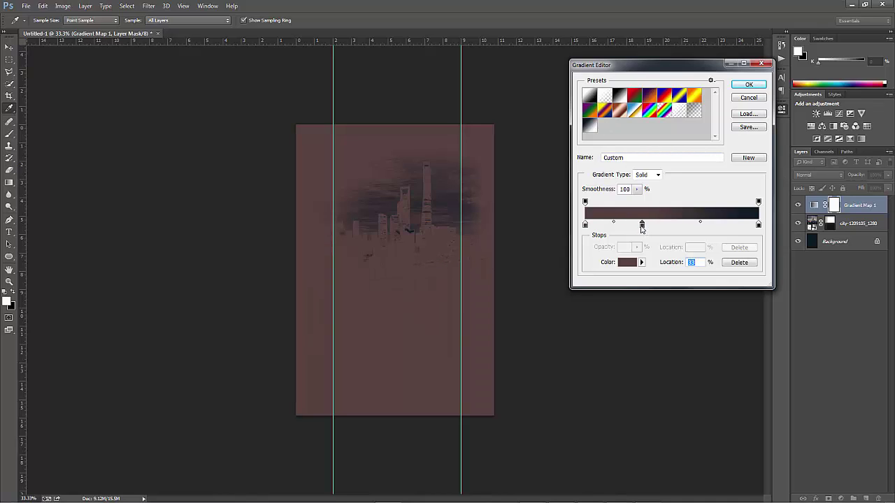
pyautogui.moveTo(642, 226); pyautogui.dragTo(655, 225)
pyautogui.doubleClick(654, 225)
pyautogui.moveTo(501, 242); pyautogui.dragTo(436, 233)
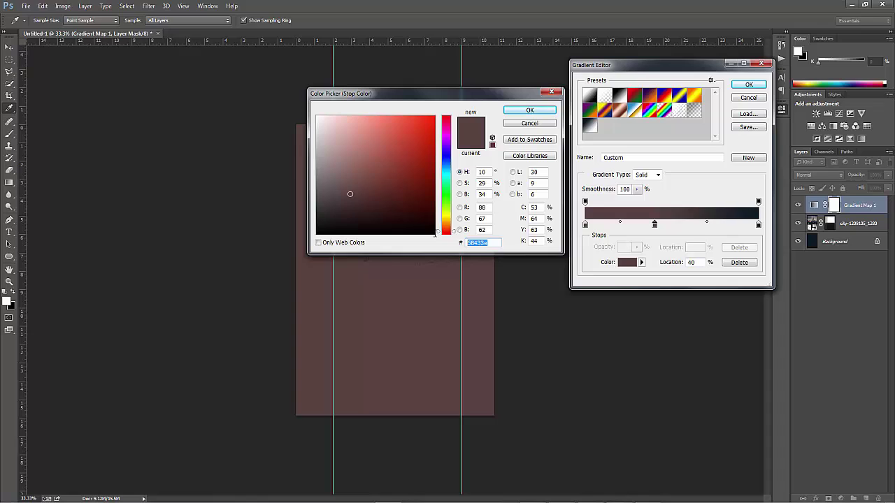
pyautogui.write('0e2a37')
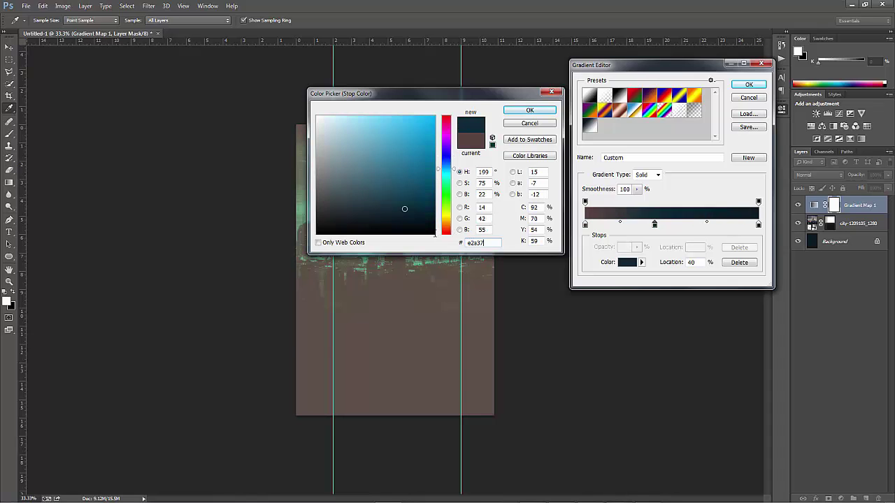
pyautogui.write('1')
pyautogui.click(530, 111)
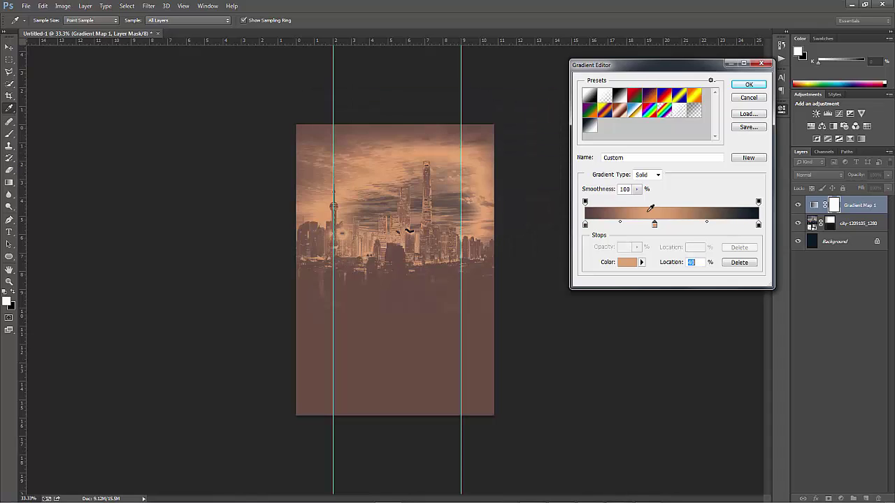
pyautogui.moveTo(656, 226); pyautogui.dragTo(675, 226)
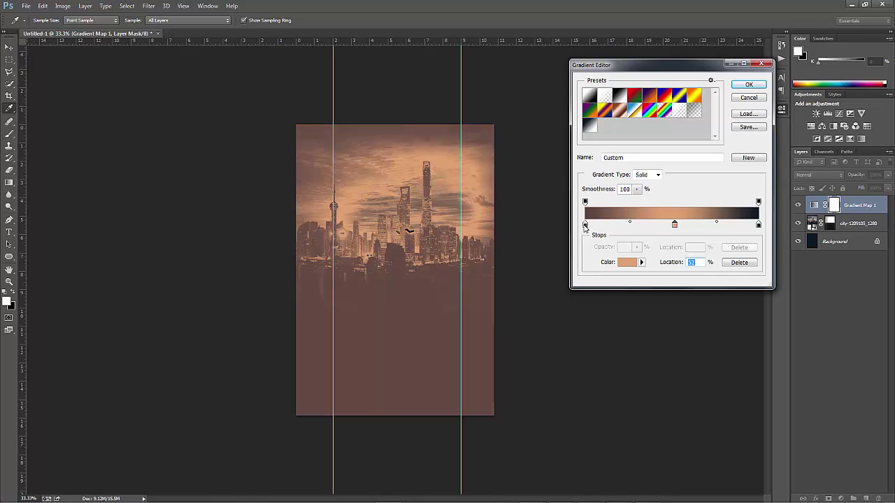
pyautogui.moveTo(586, 225); pyautogui.dragTo(608, 225)
pyautogui.moveTo(675, 225); pyautogui.dragTo(676, 225)
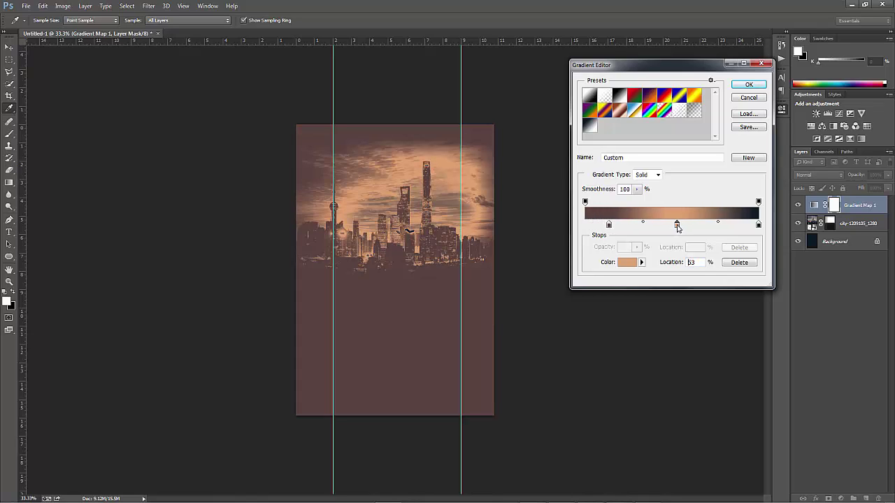
# Step: Make the right-end stop cream #fff7d4, shift the tan stop to ~60%, and accept
pyautogui.doubleClick(758, 225)
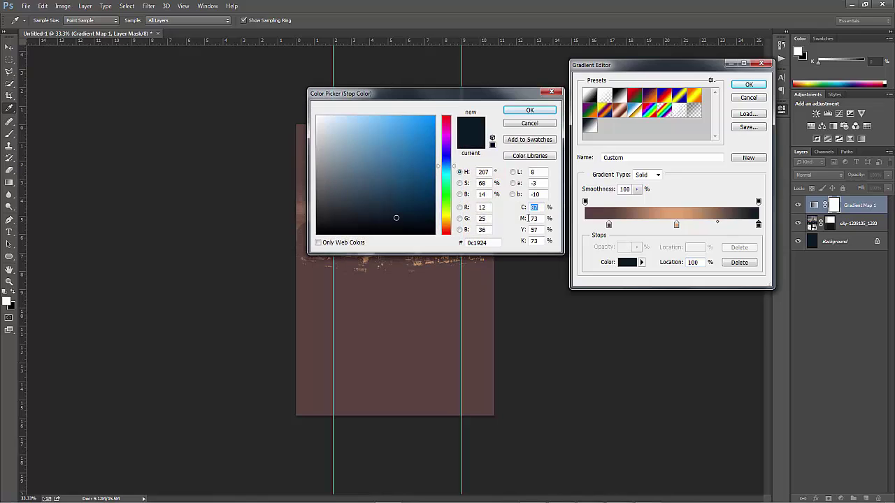
pyautogui.click(493, 243)
pyautogui.write('ff')
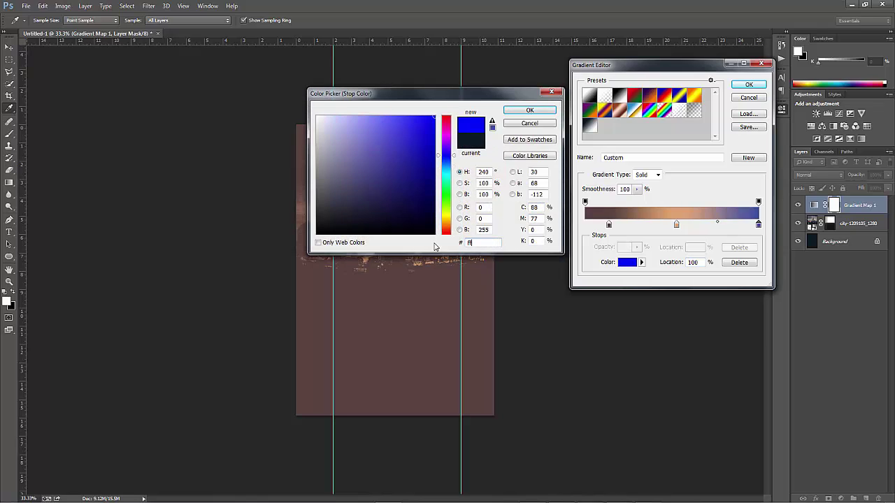
pyautogui.write('f7d4')
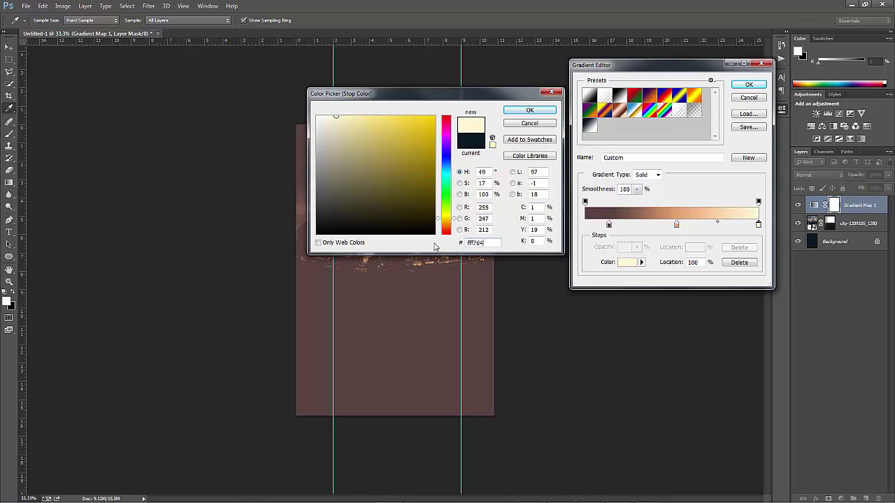
pyautogui.click(529, 112)
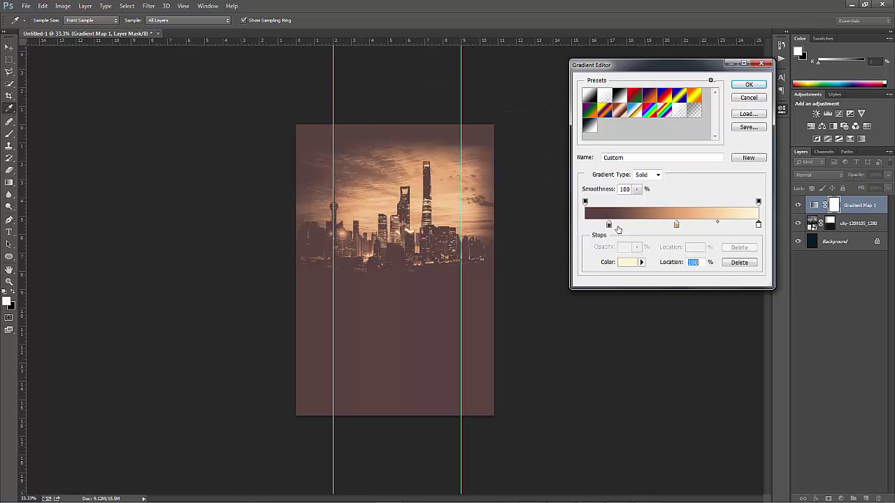
pyautogui.moveTo(608, 225); pyautogui.dragTo(617, 225)
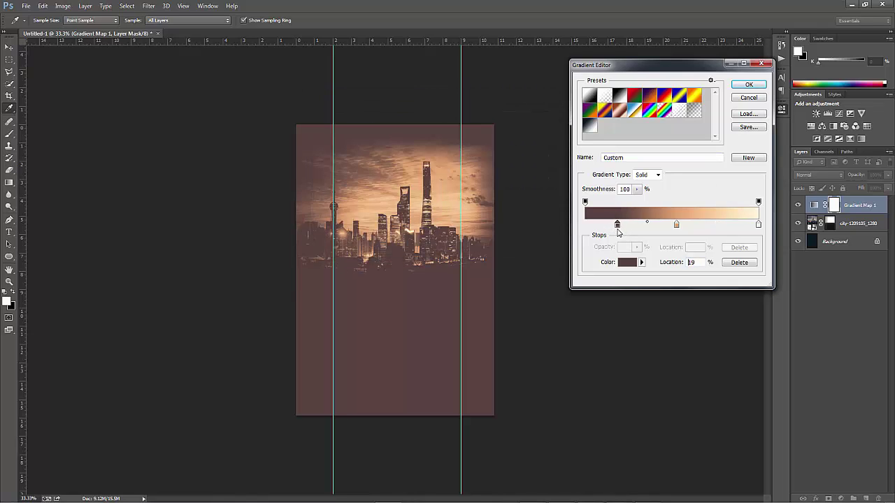
pyautogui.moveTo(677, 225); pyautogui.dragTo(689, 227)
pyautogui.click(618, 225)
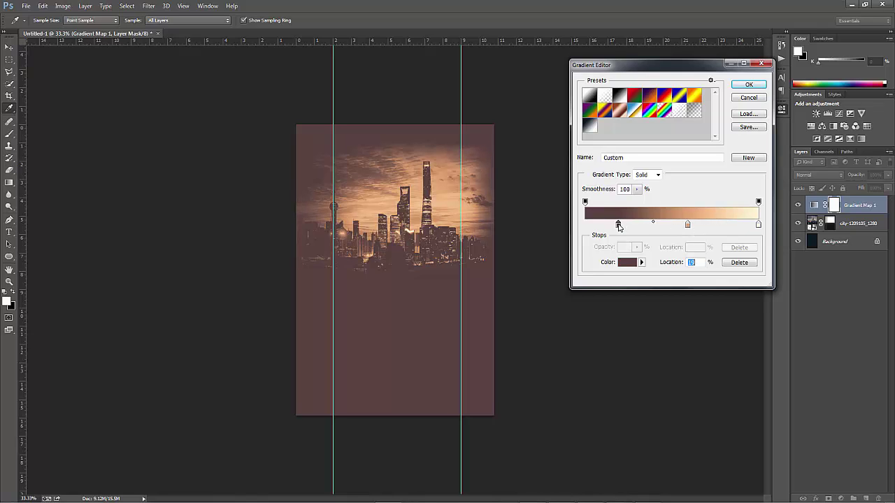
pyautogui.click(749, 84)
# Step: Set the Gradient Map layer's blend mode to Overlay and add a new empty layer
pyautogui.click(753, 104)
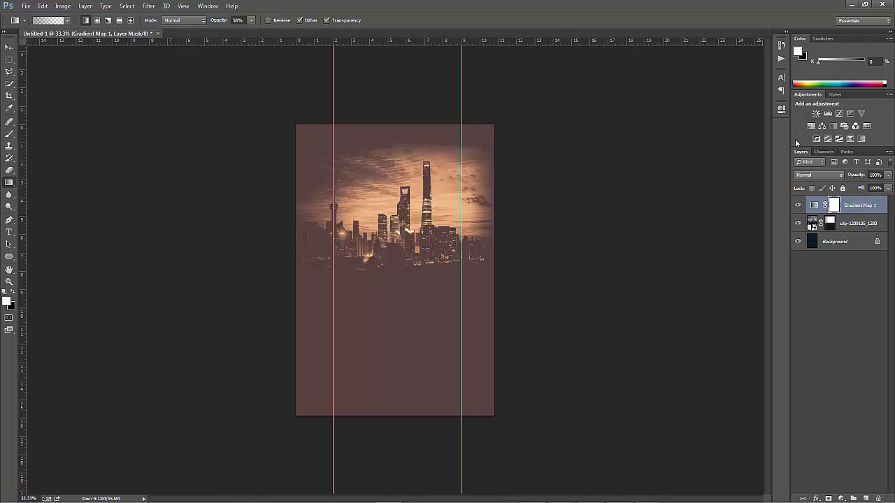
pyautogui.click(811, 176)
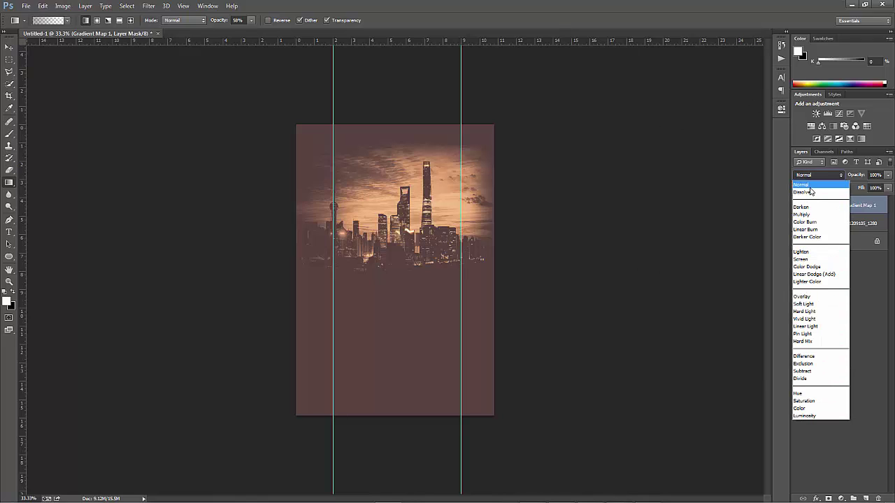
pyautogui.click(800, 296)
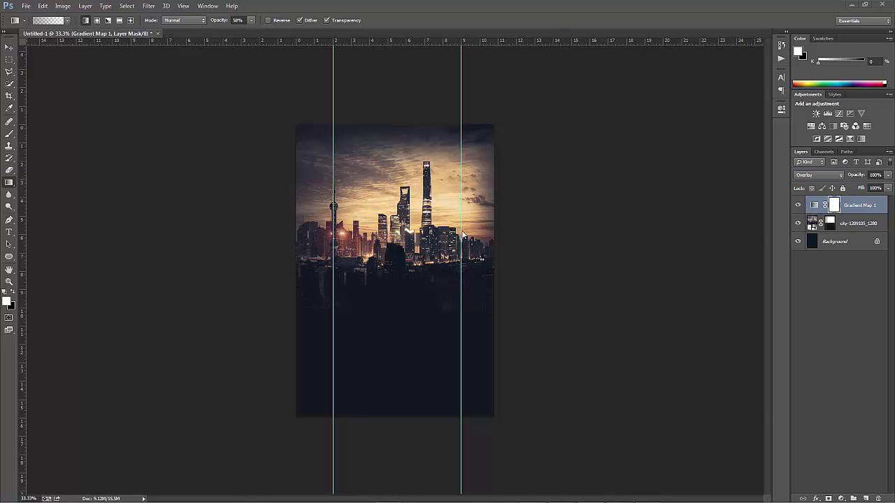
pyautogui.click(865, 498)
# Step: Set the foreground colour to grey #616262
pyautogui.click(9, 301)
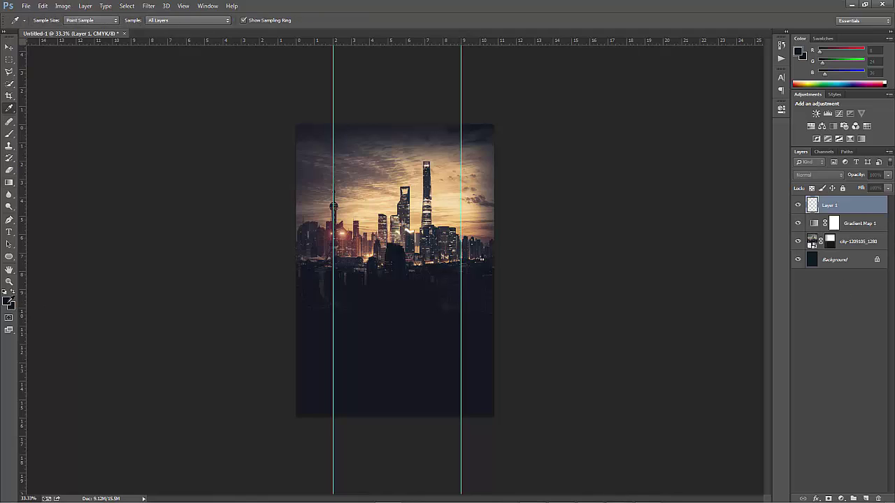
pyautogui.moveTo(493, 242); pyautogui.dragTo(433, 243)
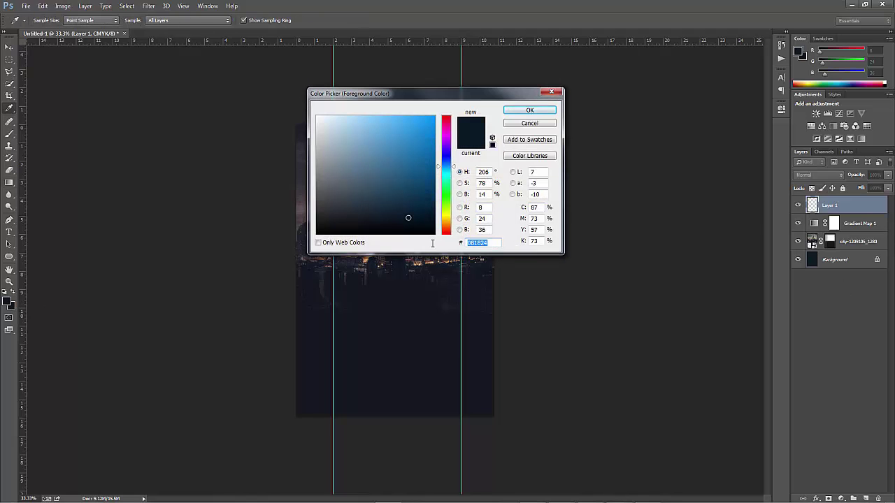
pyautogui.write('616262')
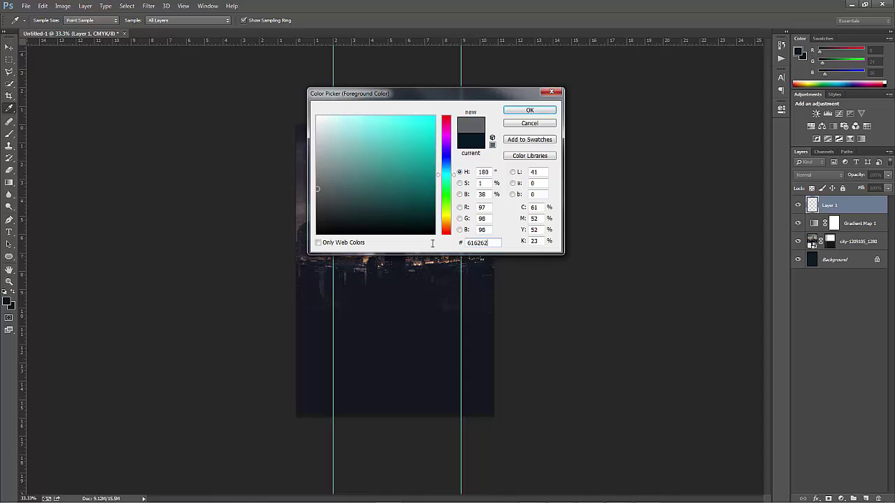
pyautogui.click(530, 110)
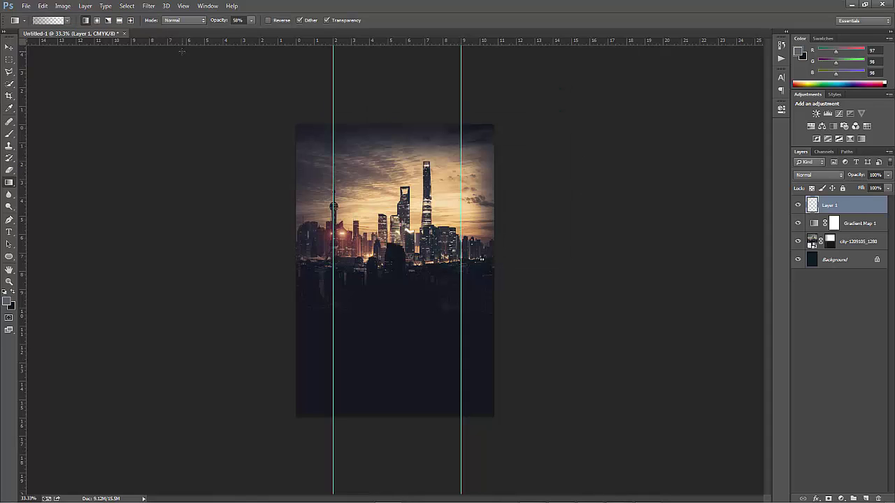
# Step: Choose the Brush tool with a 2500 px grunge texture preset
pyautogui.click(9, 133)
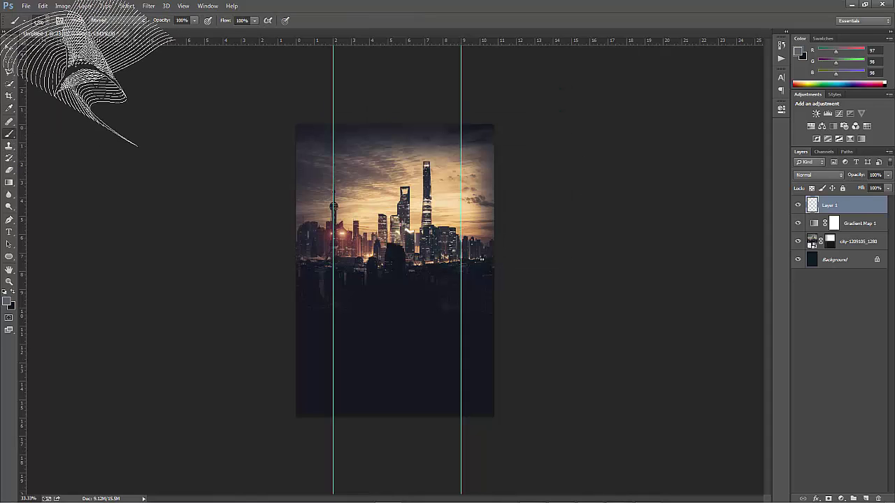
pyautogui.click(47, 21)
pyautogui.scroll(3, 114, 91)
pyautogui.scroll(3, 119, 105)
pyautogui.scroll(3, 125, 126)
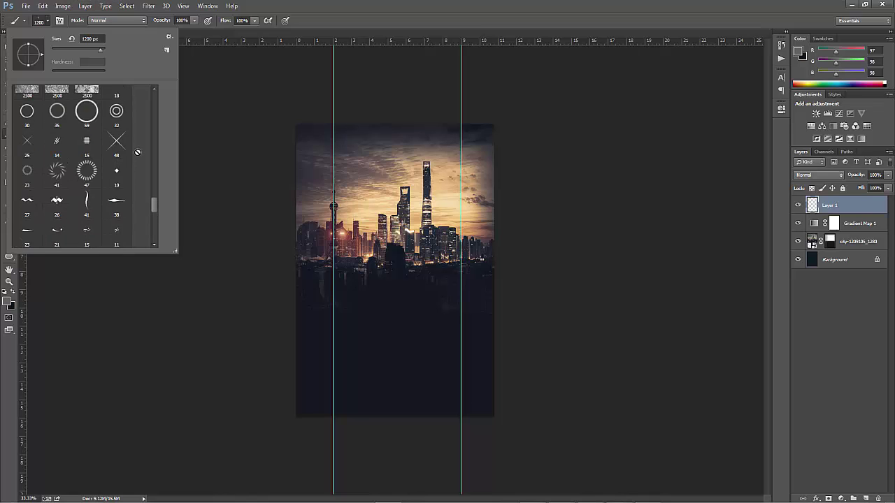
pyautogui.scroll(4, 137, 152)
pyautogui.scroll(2, 137, 152)
pyautogui.scroll(2, 137, 152)
pyautogui.scroll(2, 137, 152)
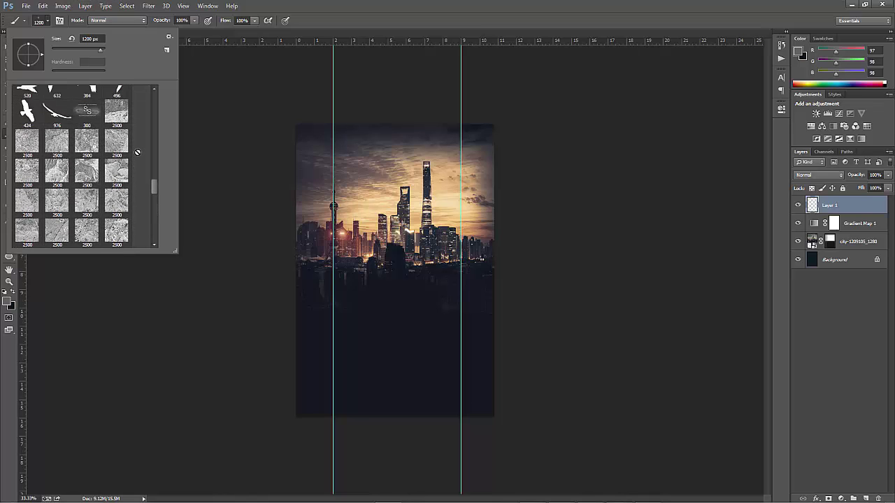
pyautogui.click(120, 145)
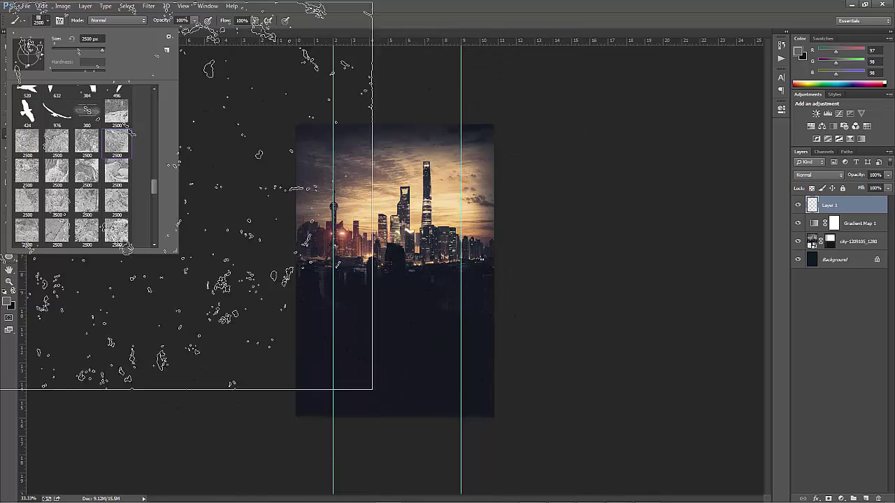
pyautogui.click(120, 182)
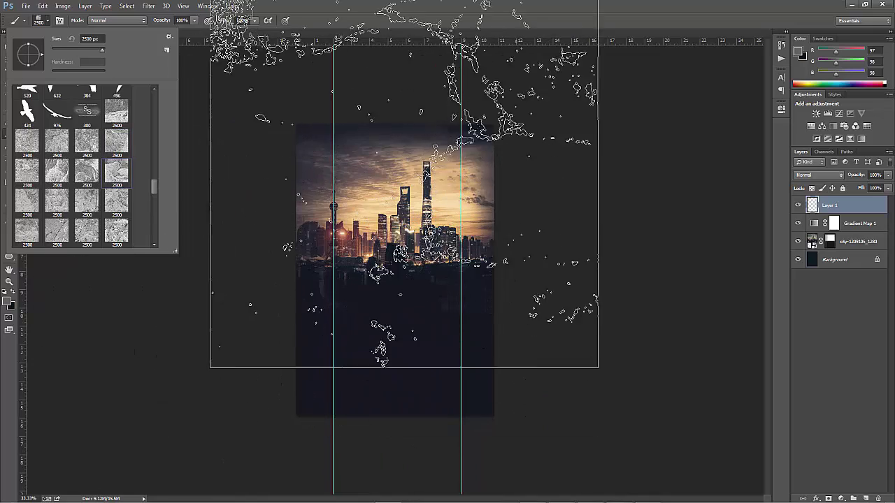
pyautogui.press('Return')
# Step: Resize the brush to 2000 px and stamp the grey texture over the poster
pyautogui.press('[')
pyautogui.press('[')
pyautogui.press('[')
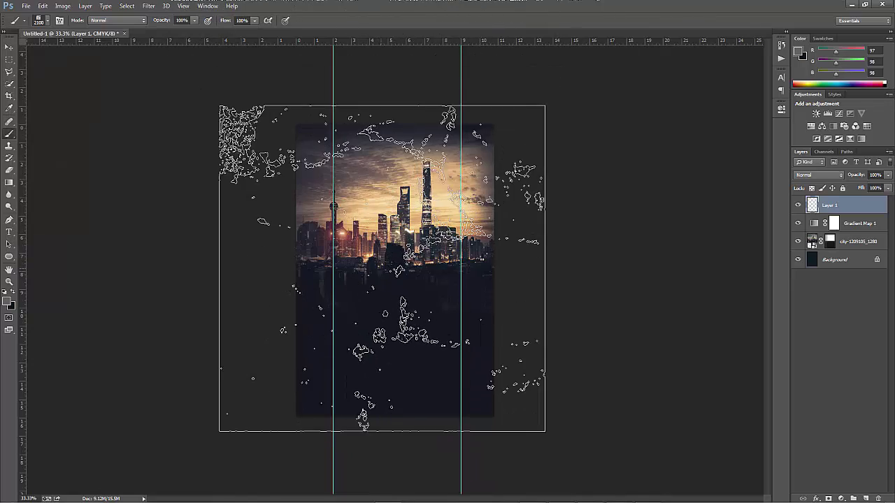
pyautogui.press('[')
pyautogui.press('[')
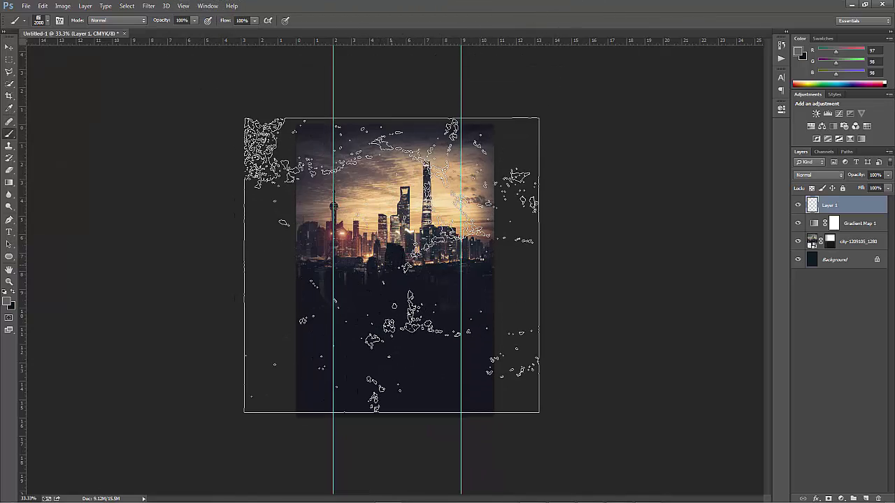
pyautogui.press(']')
pyautogui.press(']')
pyautogui.press(']')
pyautogui.click(387, 266)
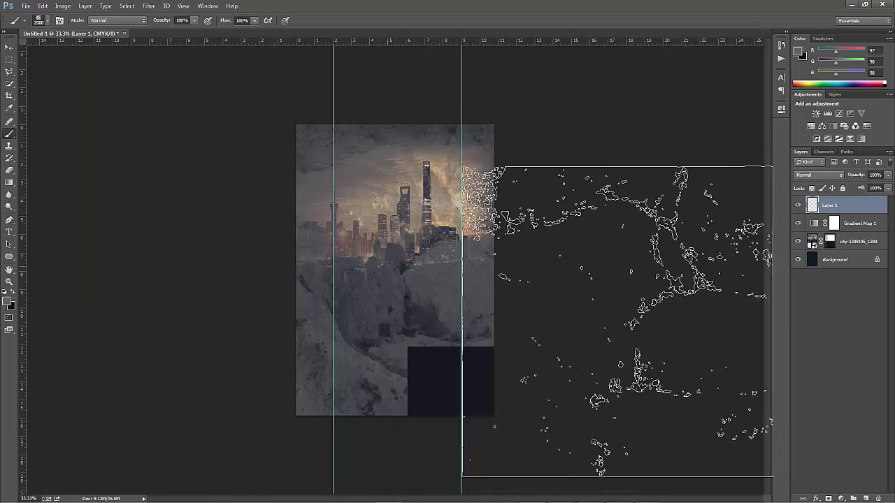
# Step: Set the texture layer's blend mode to Overlay
pyautogui.rightClick(731, 216)
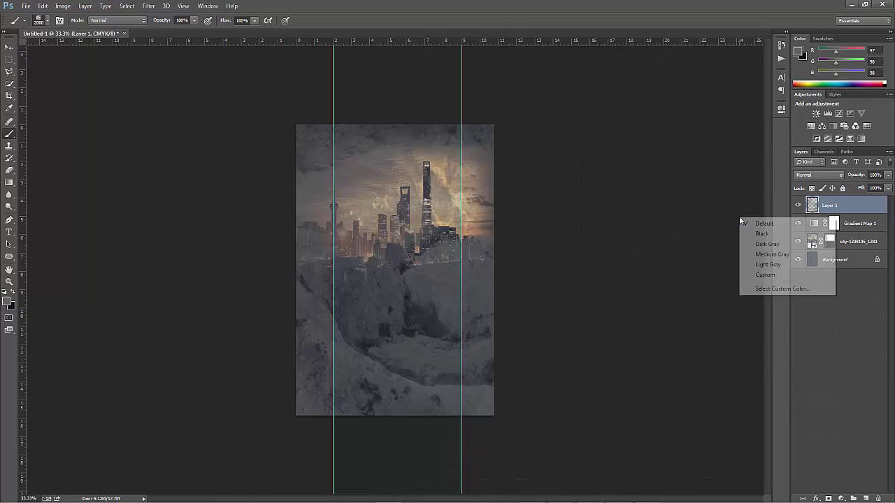
pyautogui.click(8, 48)
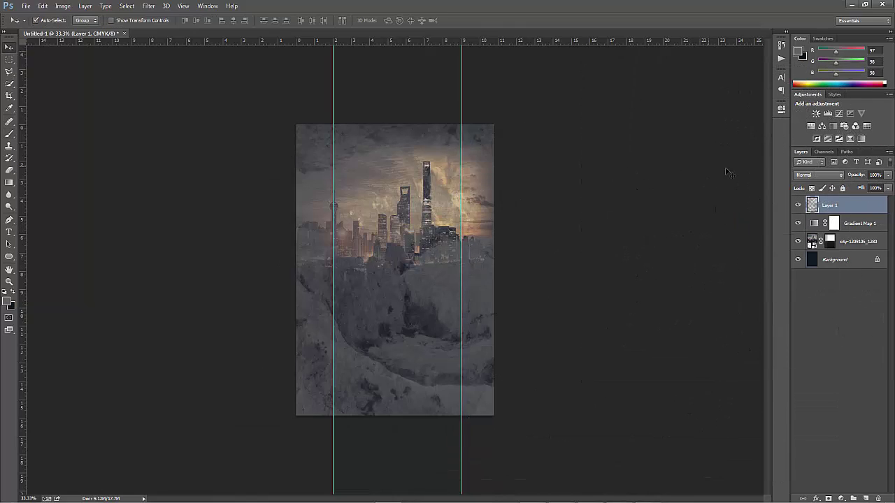
pyautogui.click(818, 175)
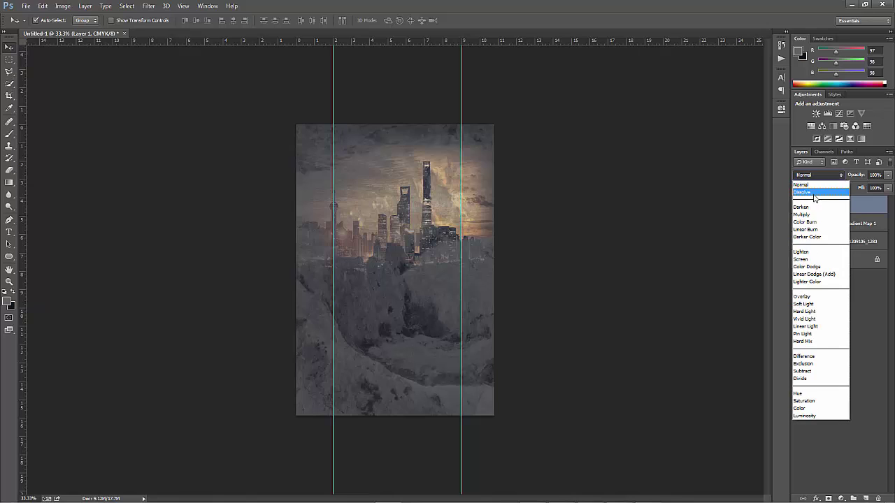
pyautogui.click(804, 297)
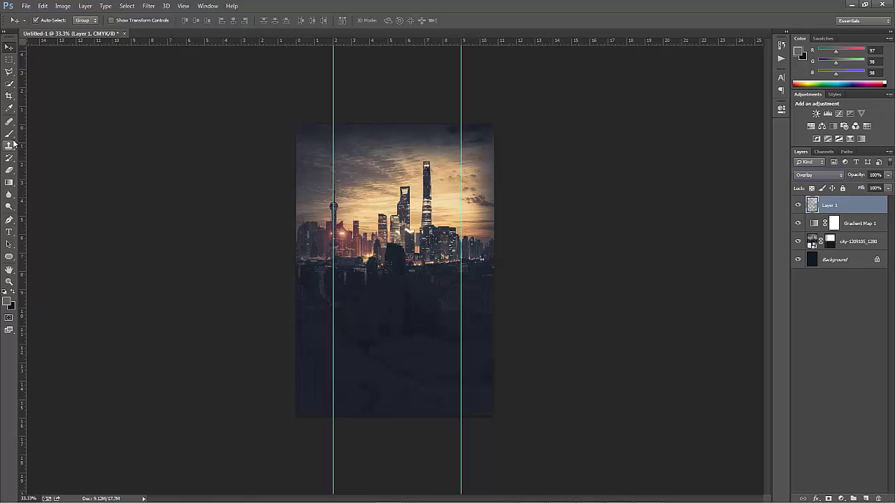
# Step: Pick the Rectangle tool, sample dark navy (28,35,43) as fill, and reapply Overlay to the texture
pyautogui.click(9, 257)
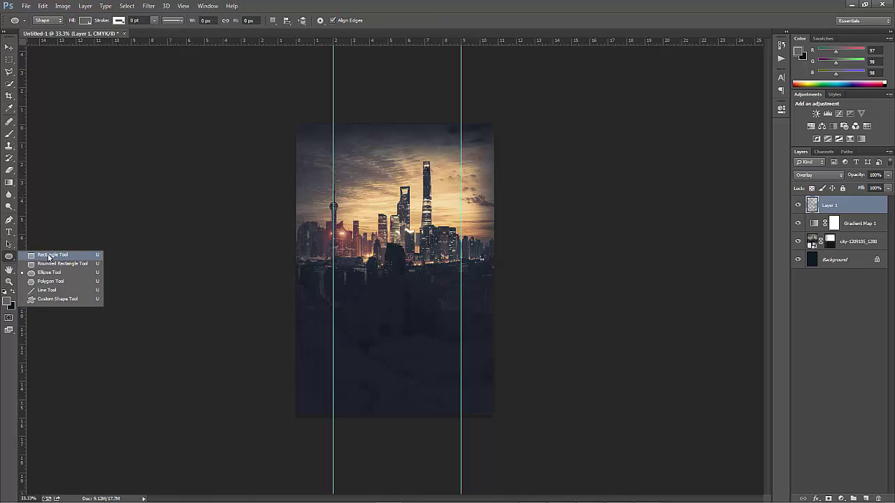
pyautogui.click(49, 255)
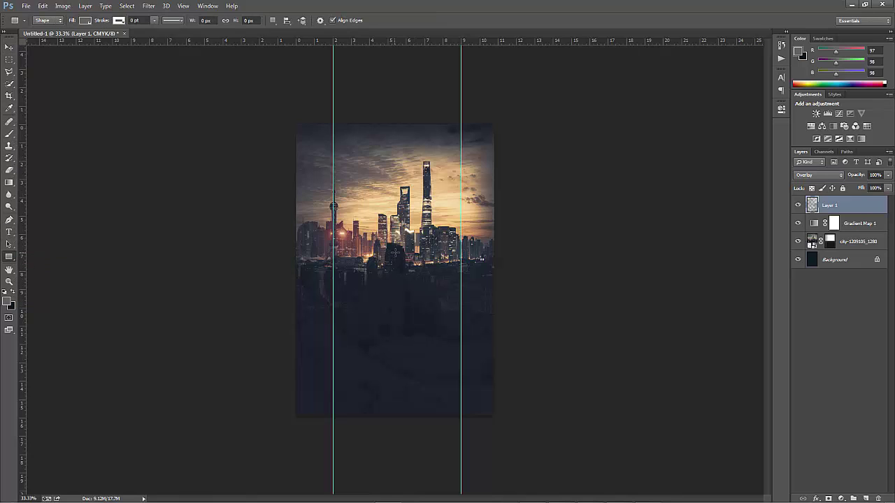
pyautogui.click(412, 282)
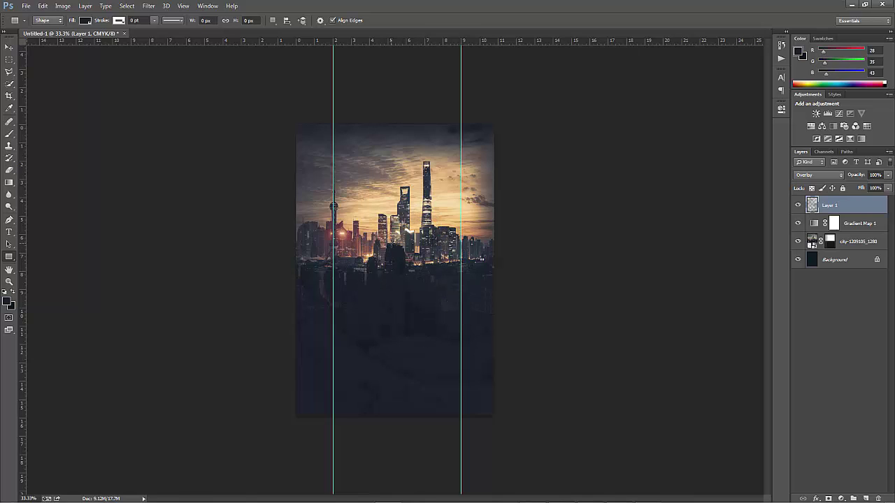
pyautogui.hotkey('shift', 'alt', 'n')
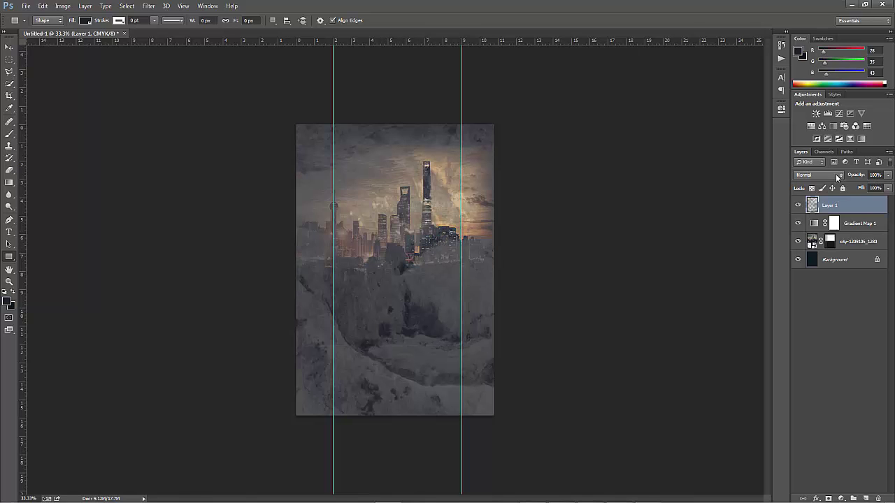
pyautogui.click(838, 177)
pyautogui.click(814, 297)
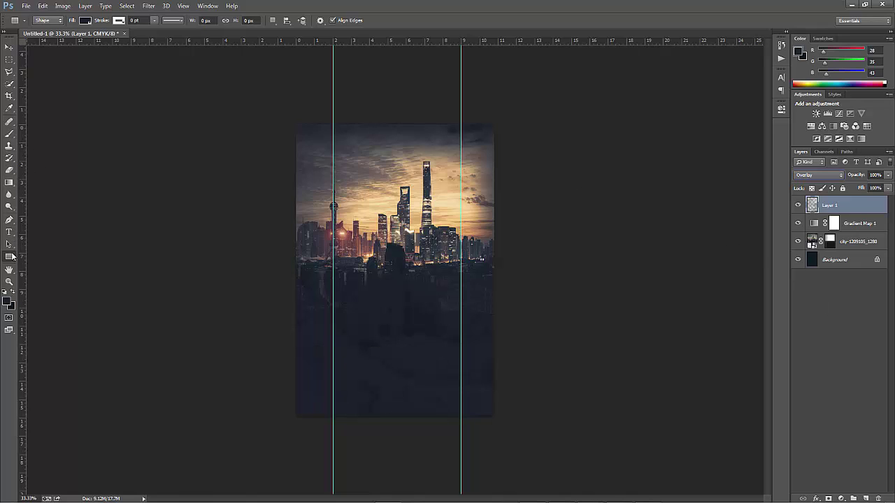
# Step: Draw a large dark navy 960 px circle over the skyline with the Ellipse Tool
pyautogui.rightClick(14, 258)
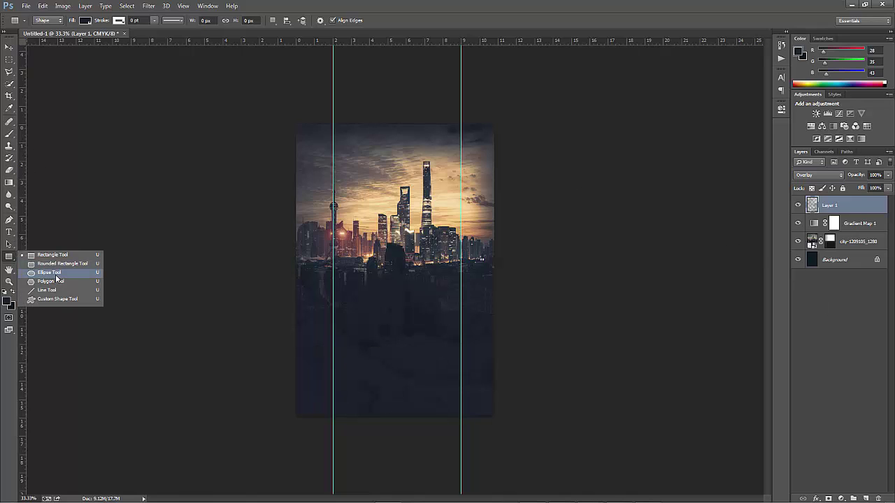
pyautogui.click(54, 272)
pyautogui.moveTo(391, 255); pyautogui.dragTo(451, 345)
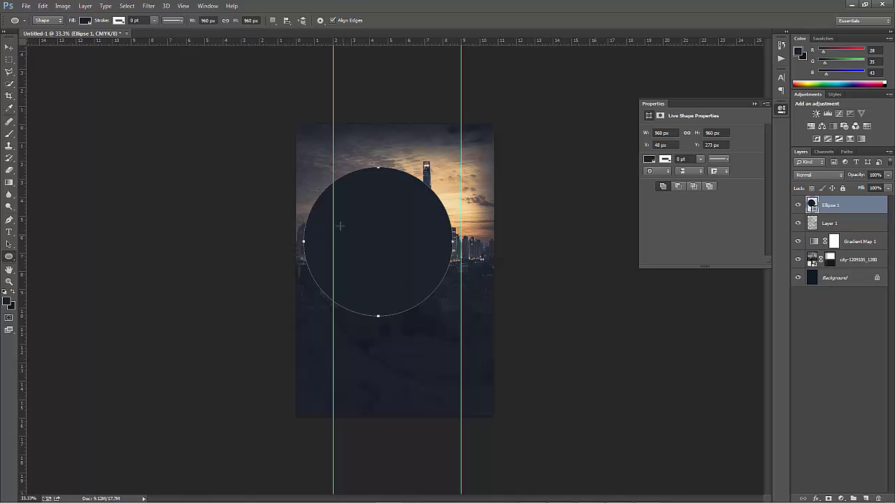
# Step: Move the circle over the skyline, enlarge it evenly, and nudge it slightly higher
pyautogui.click(9, 49)
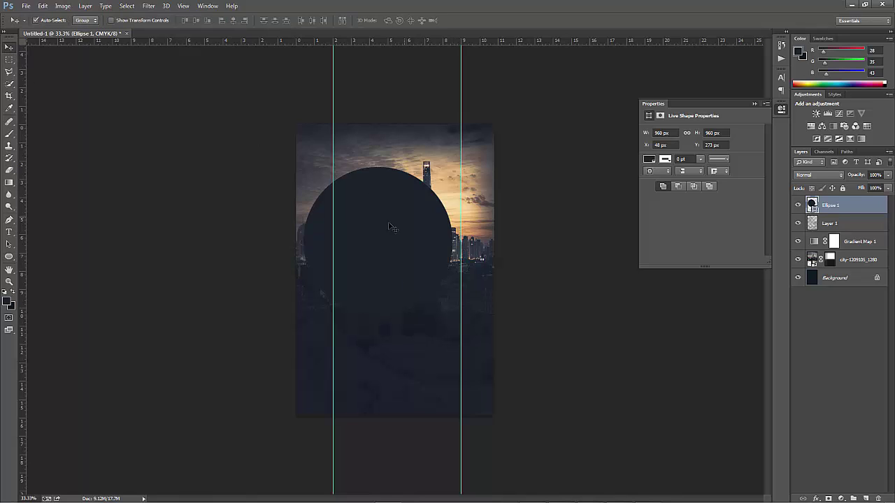
pyautogui.moveTo(409, 227); pyautogui.dragTo(429, 230)
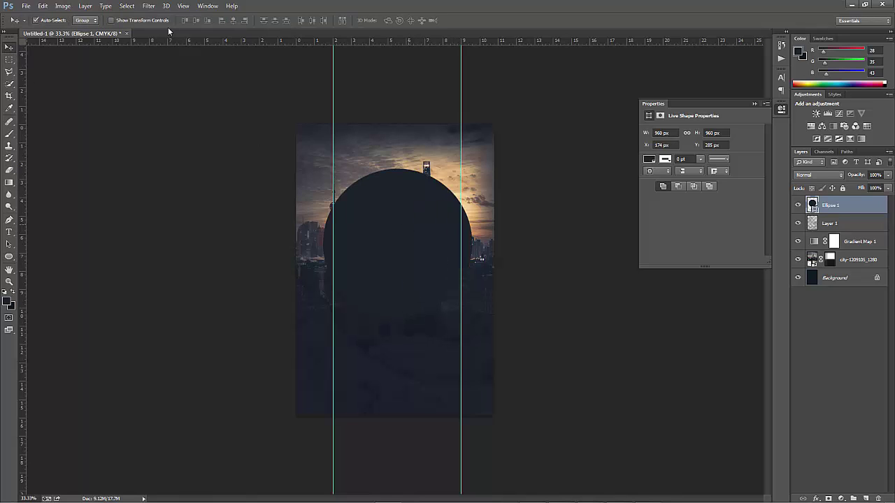
pyautogui.hotkey('ctrl', 't')
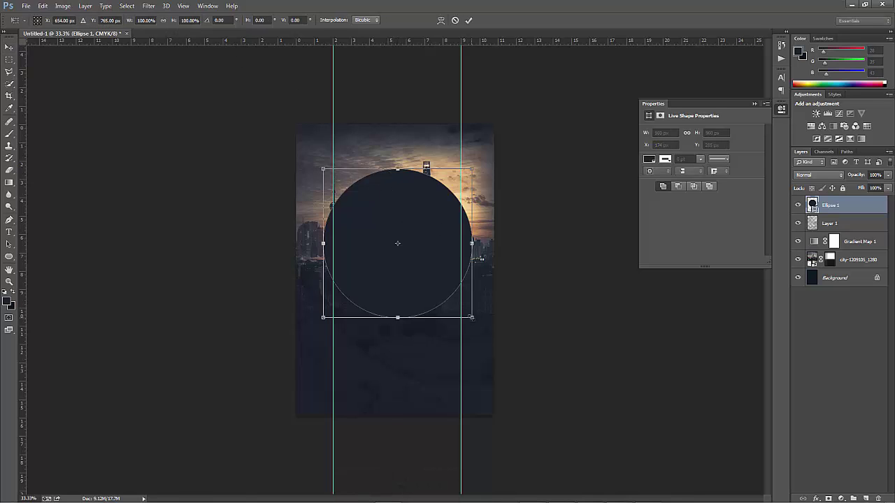
pyautogui.moveTo(472, 318); pyautogui.dragTo(480, 325)
pyautogui.click(468, 20)
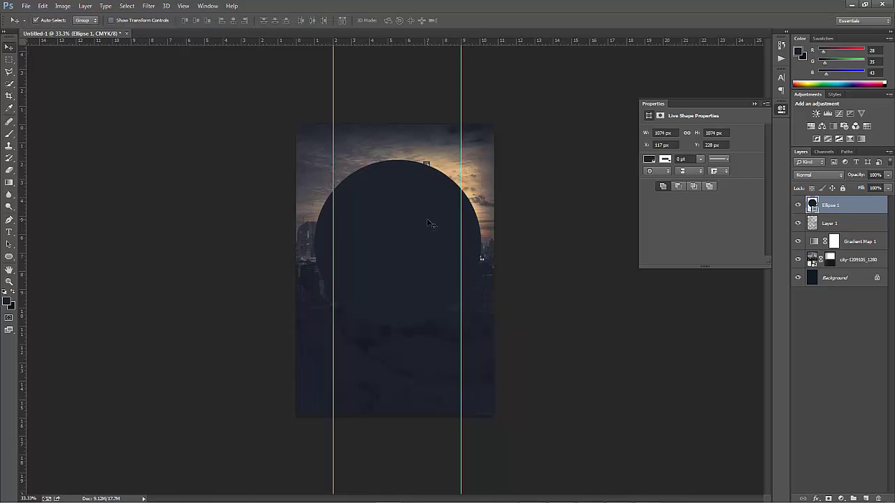
pyautogui.moveTo(428, 223); pyautogui.dragTo(427, 210)
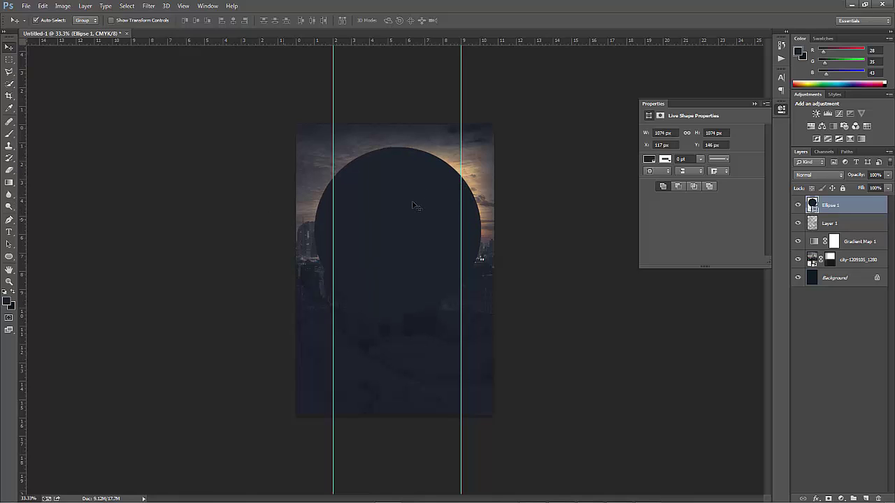
pyautogui.click(286, 228)
pyautogui.click(381, 210)
# Step: Scale the circle proportionally to about 109%, roughly 1170 px across
pyautogui.hotkey('ctrl', 't')
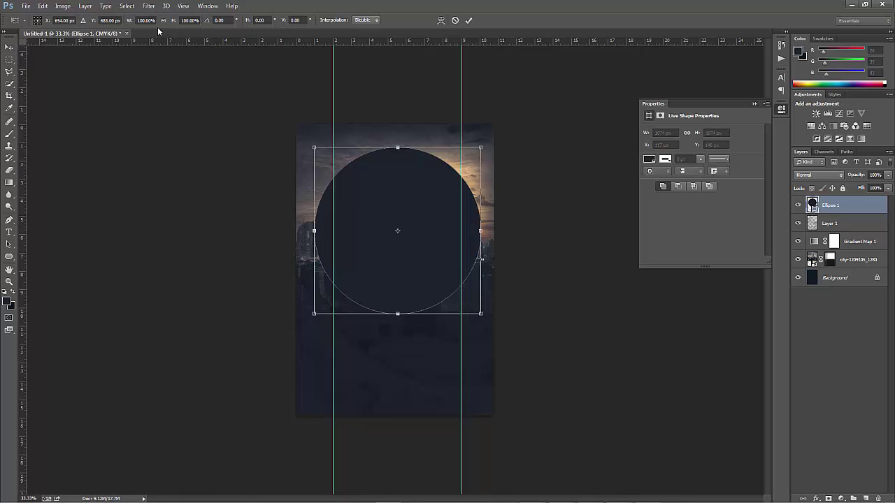
pyautogui.click(163, 22)
pyautogui.click(155, 19)
pyautogui.moveTo(154, 20); pyautogui.dragTo(111, 21)
pyautogui.press('Up')
pyautogui.press('Up')
pyautogui.press('Up')
pyautogui.press('Up')
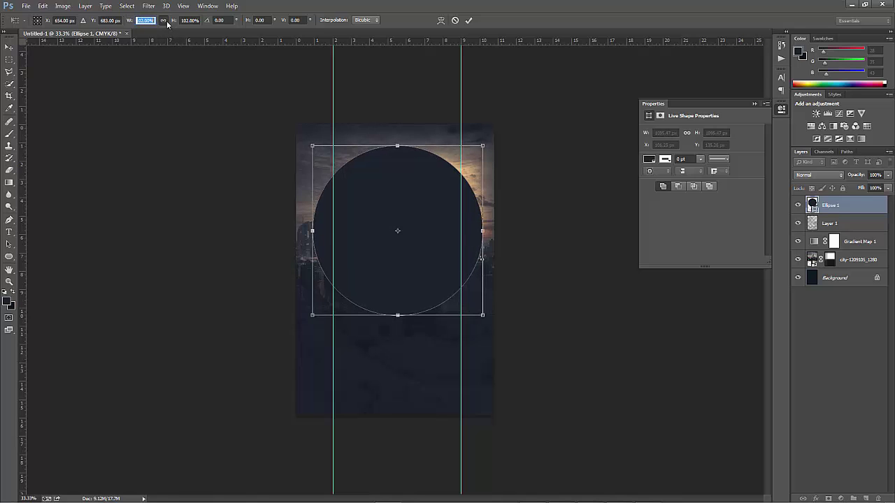
pyautogui.press('Up')
pyautogui.press('Up')
pyautogui.press('Up')
pyautogui.press('Up')
pyautogui.press('Up')
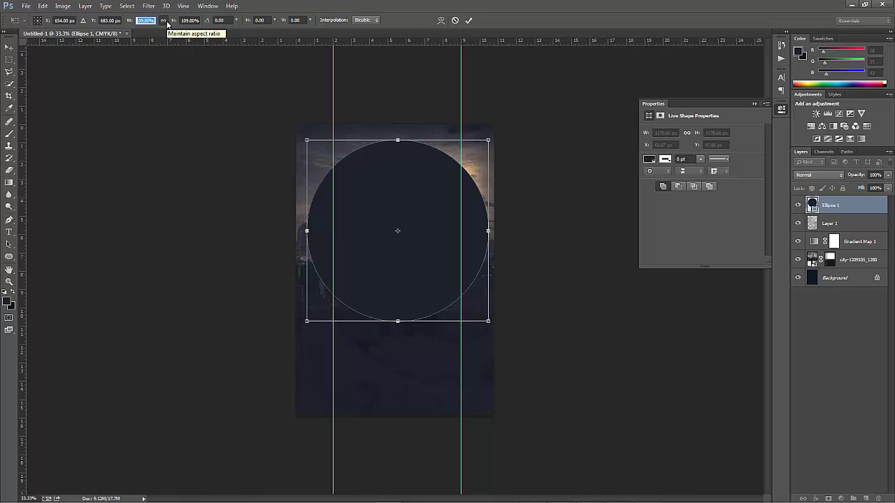
pyautogui.click(469, 20)
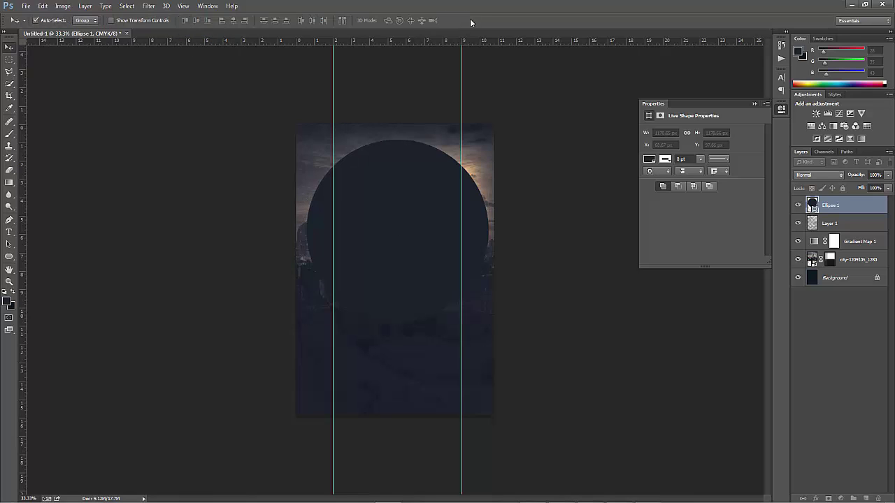
# Step: Centre the circle horizontally against the Background layer, then reselect only the circle
pyautogui.keyDown('ctrl'); pyautogui.click(844, 280); pyautogui.keyUp('ctrl')
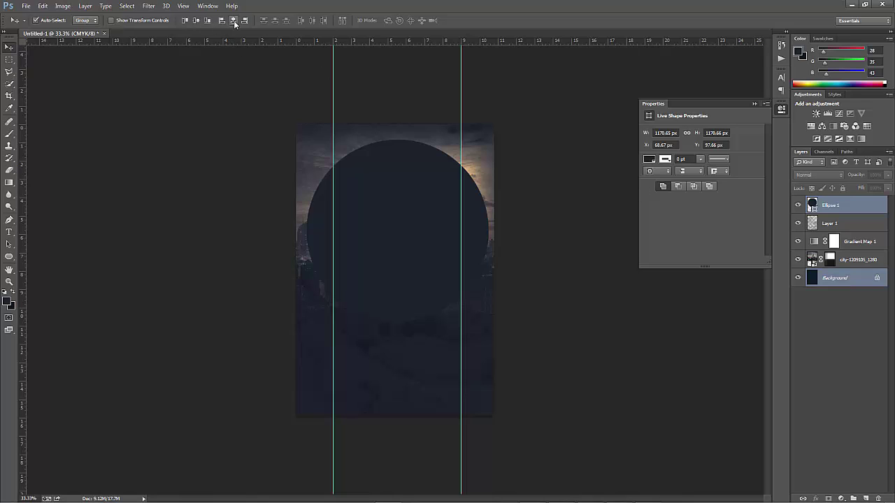
pyautogui.click(234, 20)
pyautogui.click(843, 282)
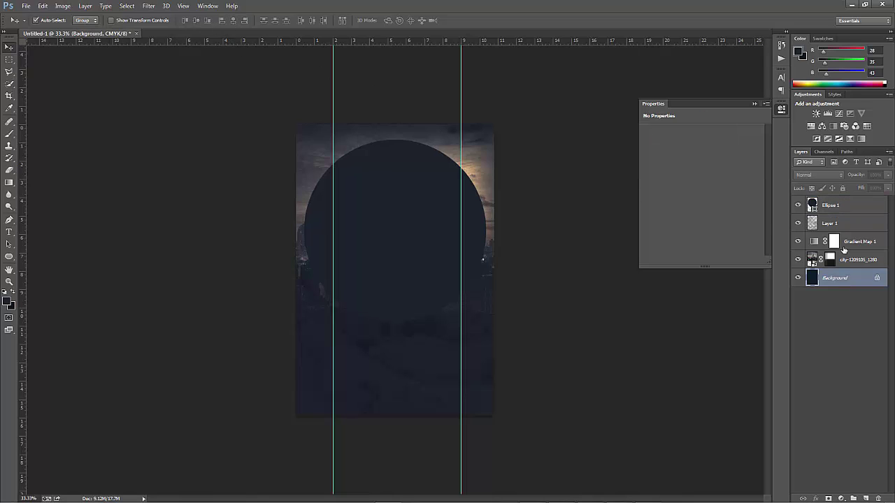
pyautogui.click(812, 206)
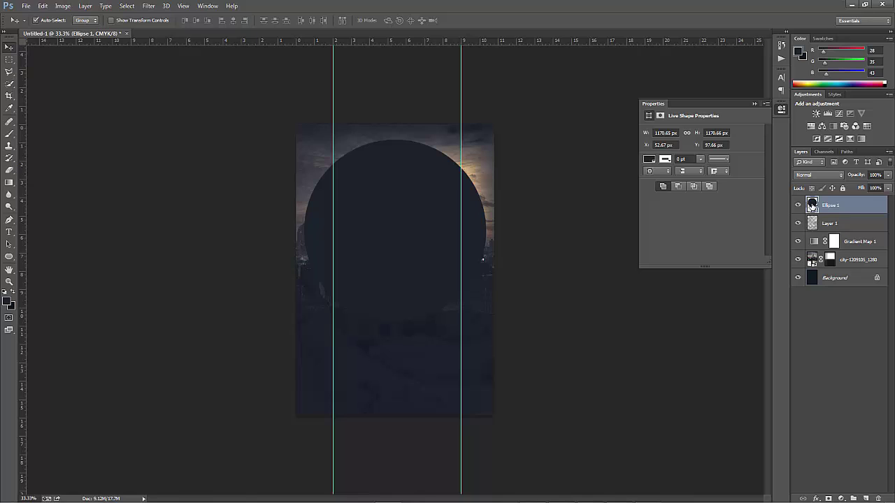
# Step: Set Ellipse 1's fill colour to coral hex f36e52
pyautogui.doubleClick(812, 205)
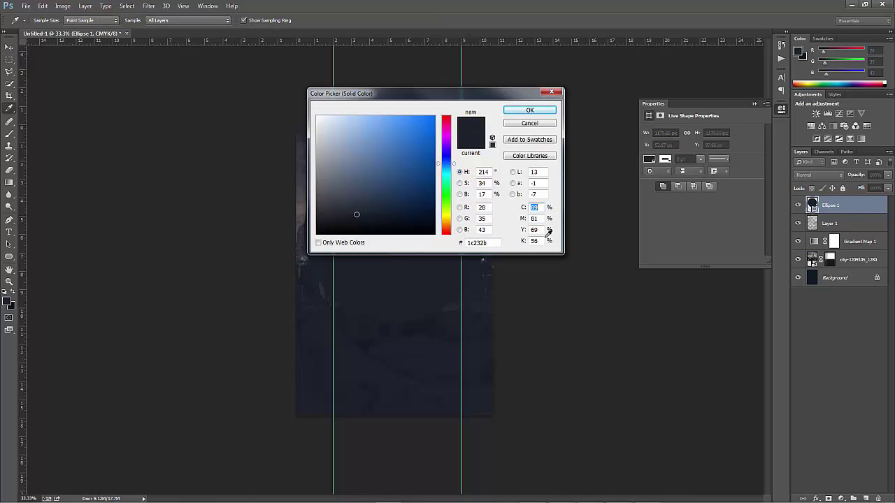
pyautogui.moveTo(485, 243); pyautogui.dragTo(435, 241)
pyautogui.write('f36')
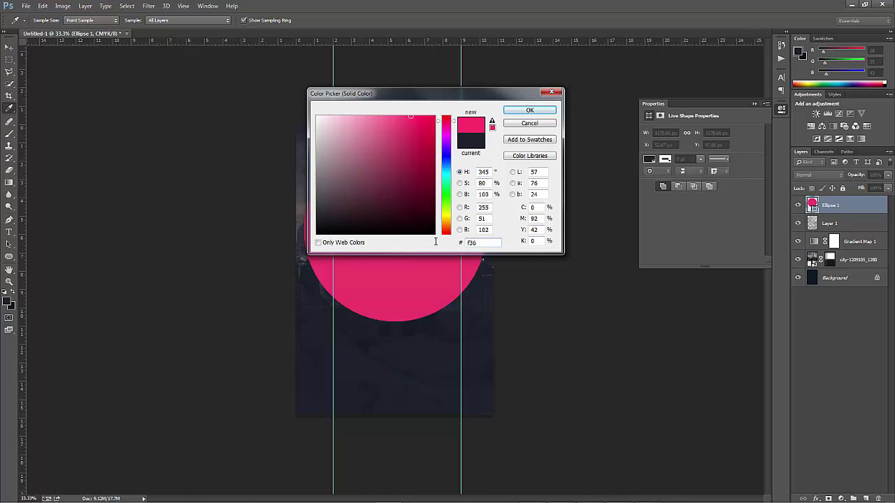
pyautogui.write('e52')
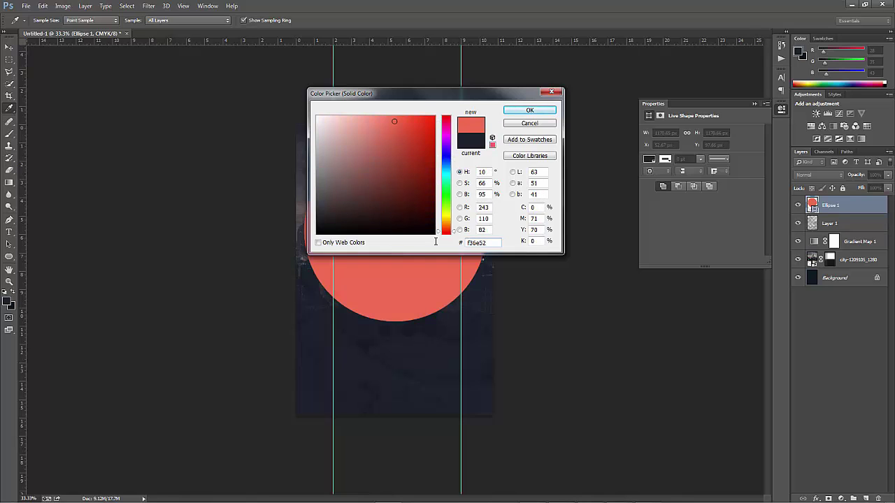
pyautogui.click(533, 112)
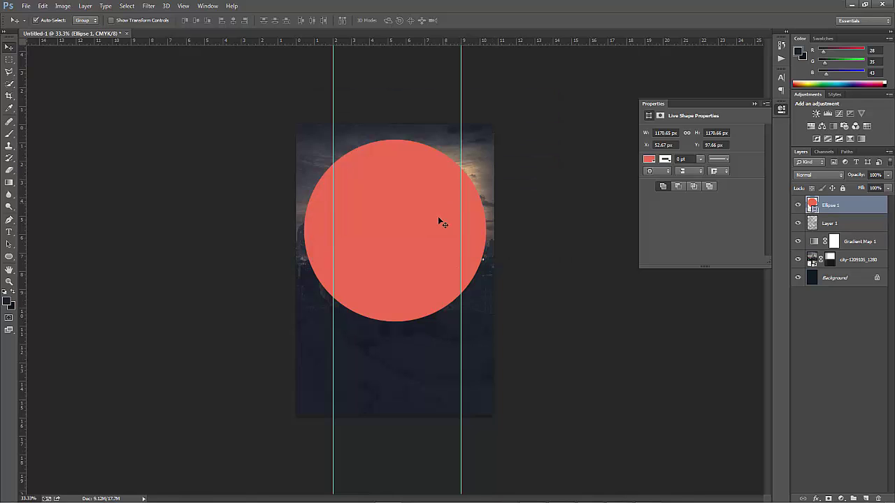
# Step: Turn on an Outer Glow for Ellipse 1 with a black glow colour
pyautogui.rightClick(838, 205)
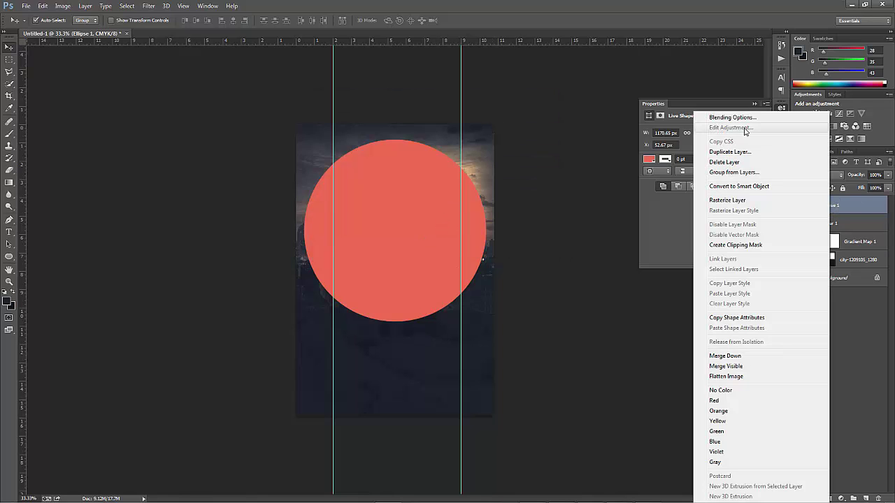
pyautogui.click(783, 115)
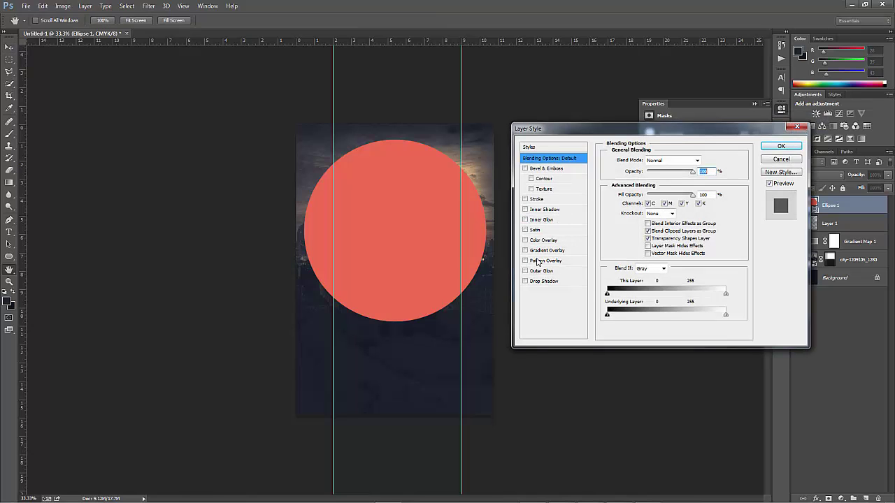
pyautogui.click(535, 271)
pyautogui.click(629, 194)
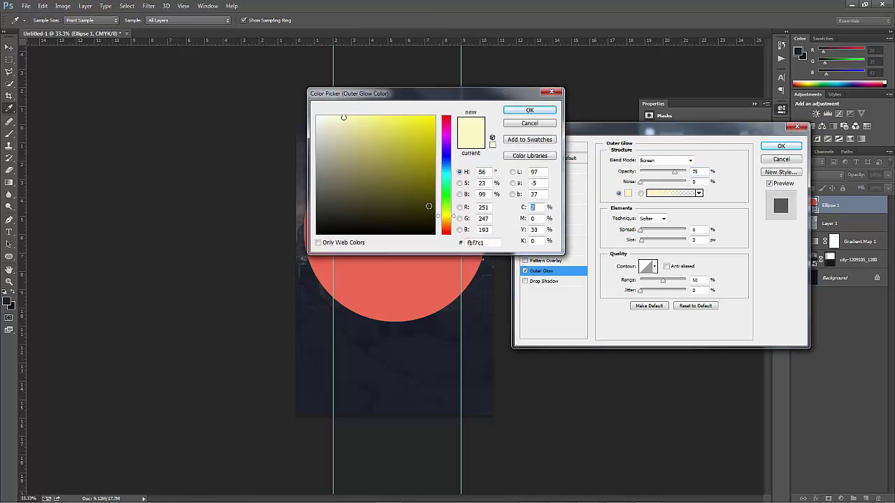
pyautogui.moveTo(370, 219); pyautogui.dragTo(311, 238)
pyautogui.click(530, 110)
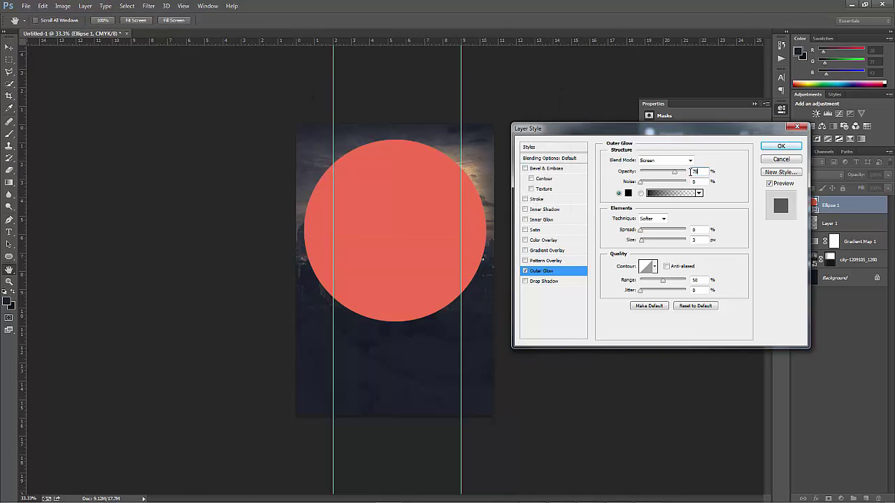
# Step: Set the outer glow to Multiply, 22% opacity and 77 px size
pyautogui.doubleClick(691, 171)
pyautogui.write('25')
pyautogui.doubleClick(699, 241)
pyautogui.write('5')
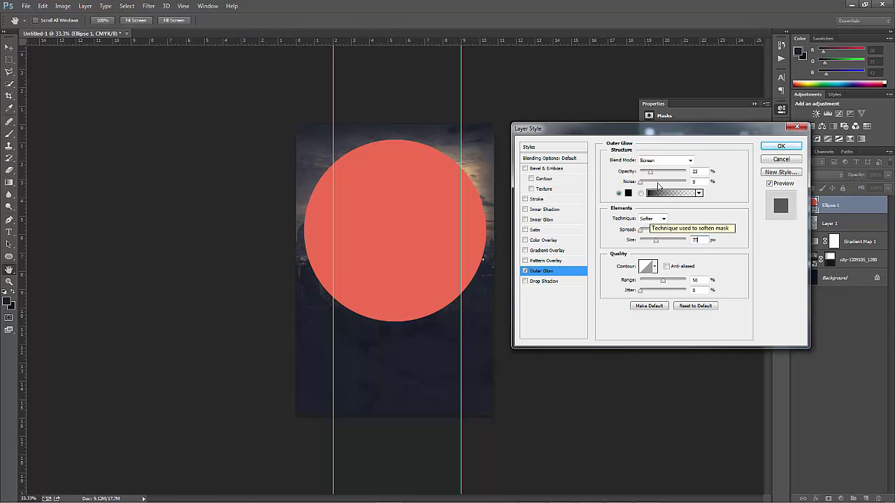
pyautogui.click(690, 160)
pyautogui.click(663, 201)
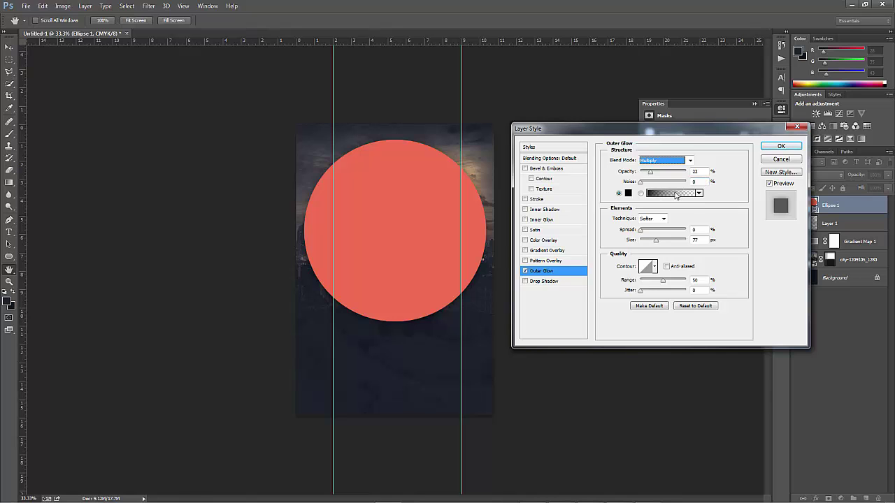
pyautogui.click(781, 147)
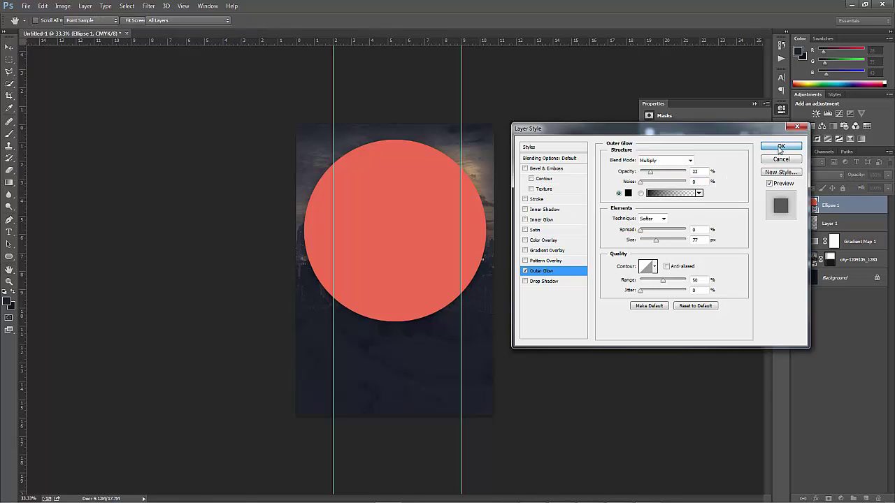
pyautogui.click(822, 175)
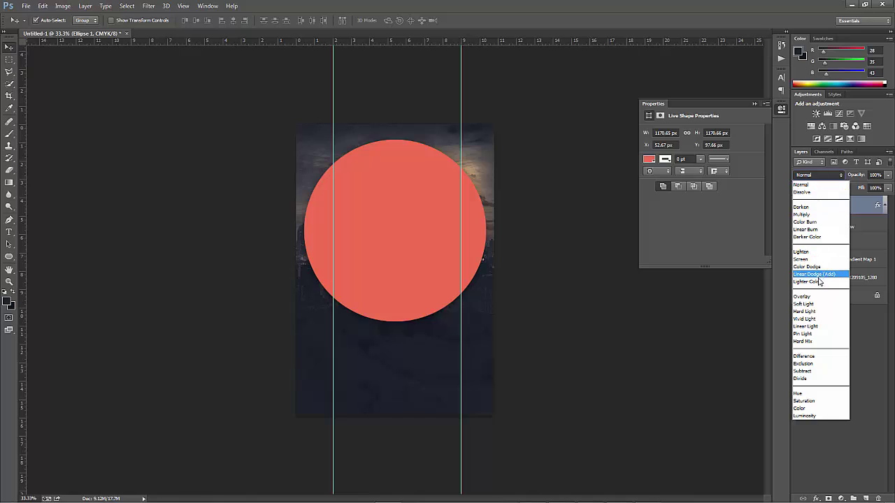
# Step: Set Ellipse 1 to Overlay, duplicate it, and shrink the copy to about 83%
pyautogui.click(812, 296)
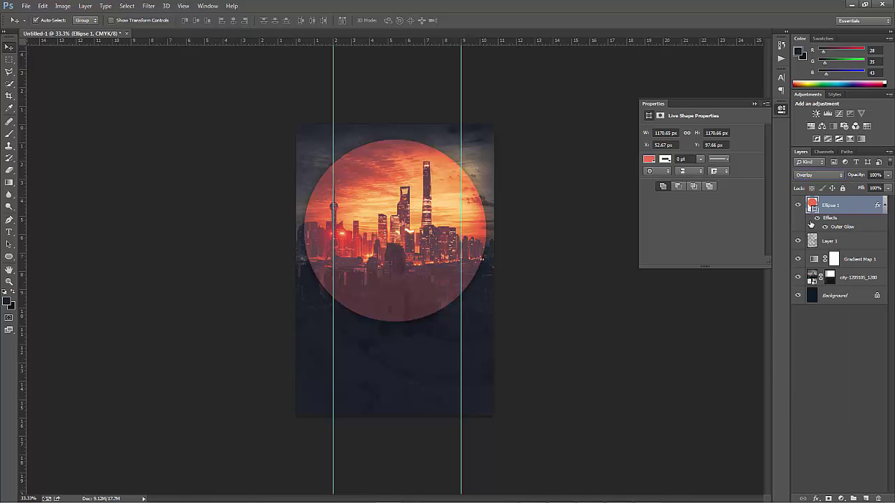
pyautogui.click(884, 205)
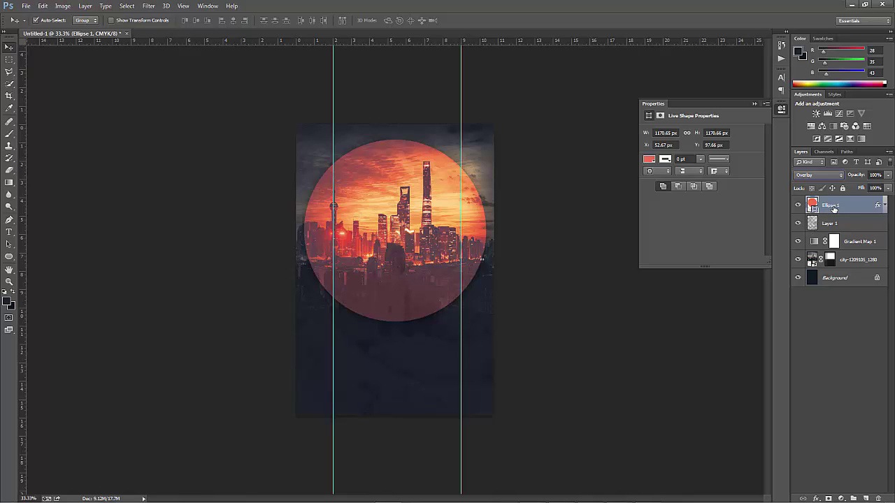
pyautogui.hotkey('ctrl', 'j')
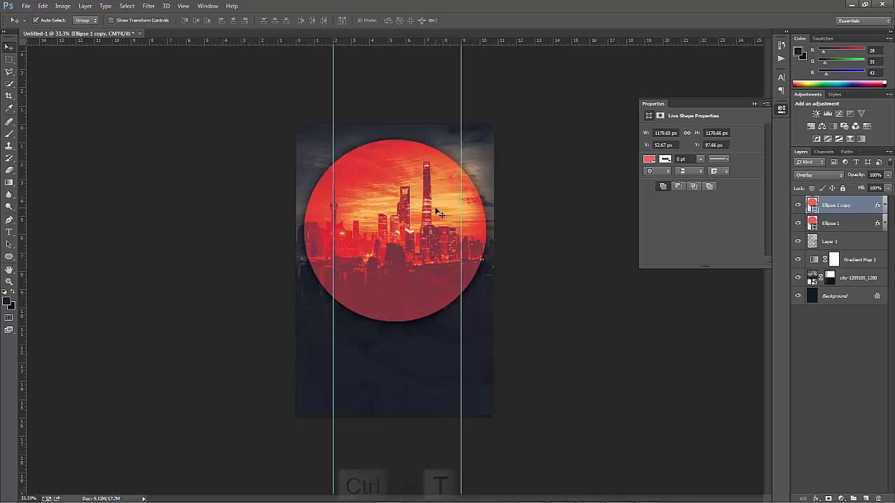
pyautogui.hotkey('ctrl', 't')
pyautogui.moveTo(486, 321); pyautogui.dragTo(470, 306)
pyautogui.click(470, 21)
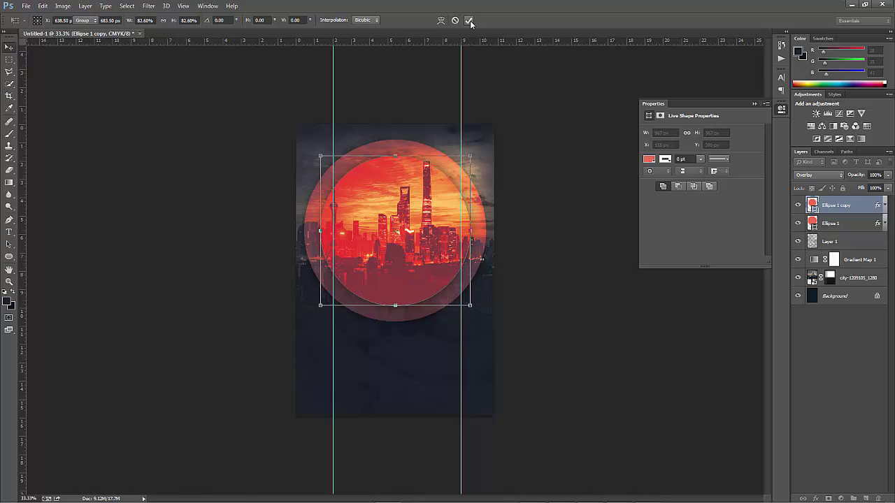
# Step: Set the copy to Soft Light and shrink it slightly more to 928 px
pyautogui.click(825, 176)
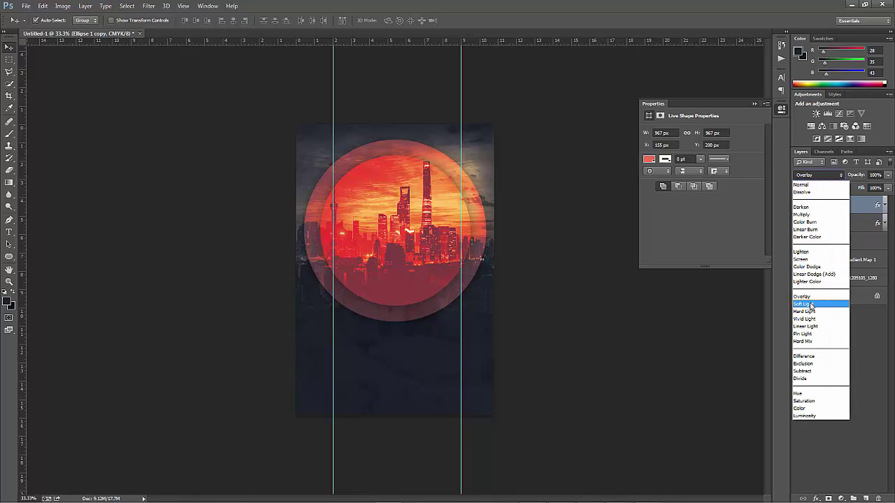
pyautogui.click(811, 305)
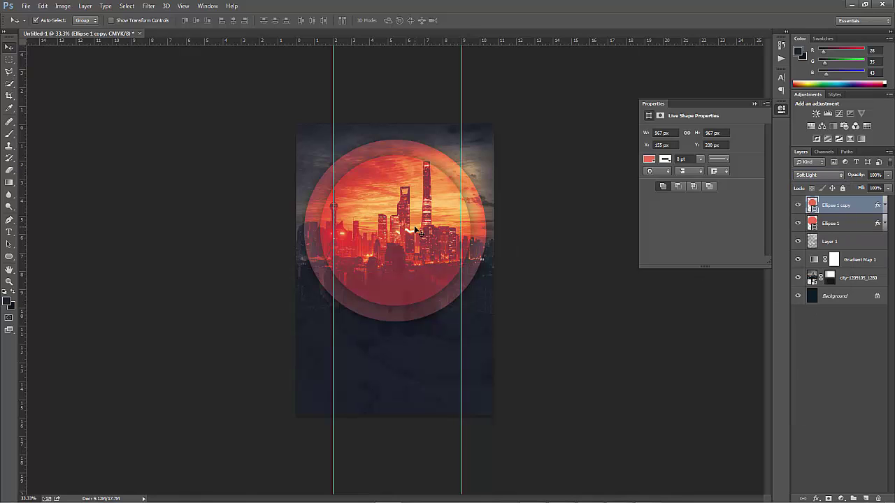
pyautogui.hotkey('ctrl', 't')
pyautogui.moveTo(470, 305); pyautogui.dragTo(465, 300)
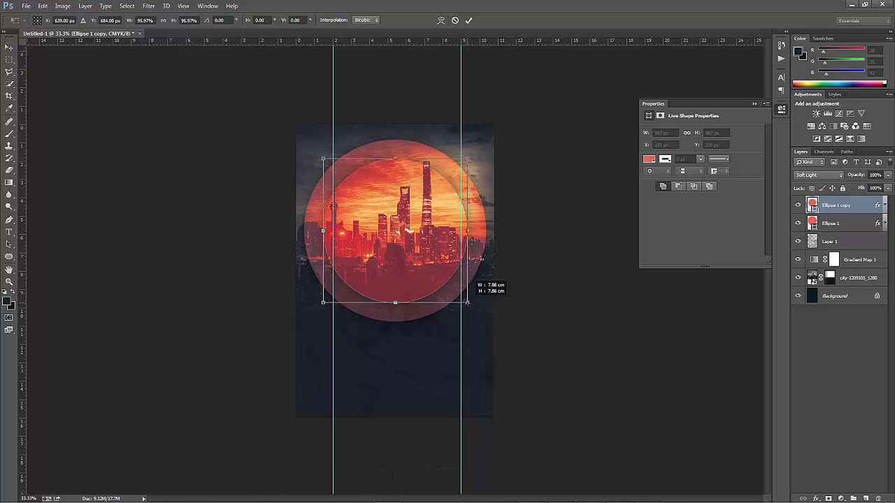
pyautogui.click(469, 21)
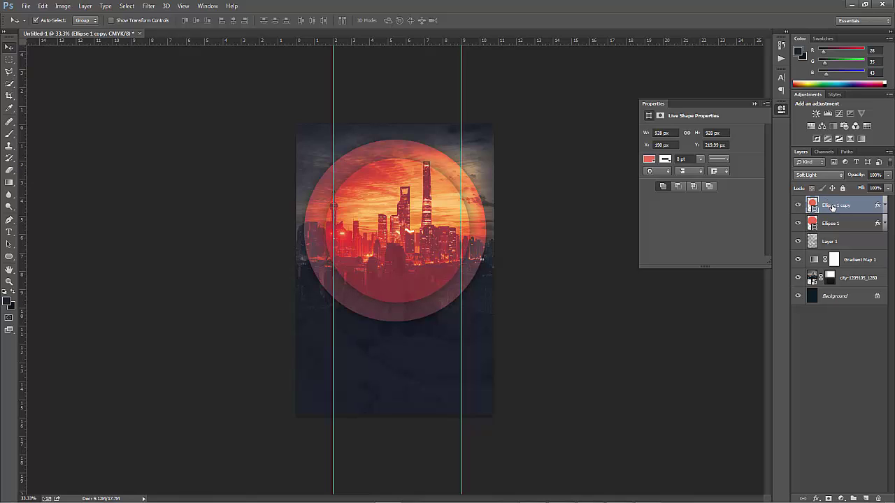
# Step: Duplicate the inner circle and scale the copy down to a 706 px circle
pyautogui.hotkey('ctrl', 'j')
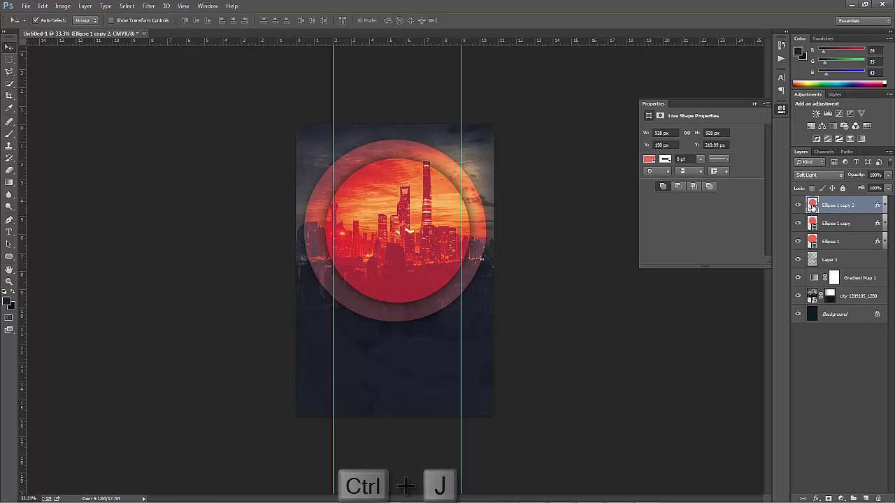
pyautogui.hotkey('ctrl', 't')
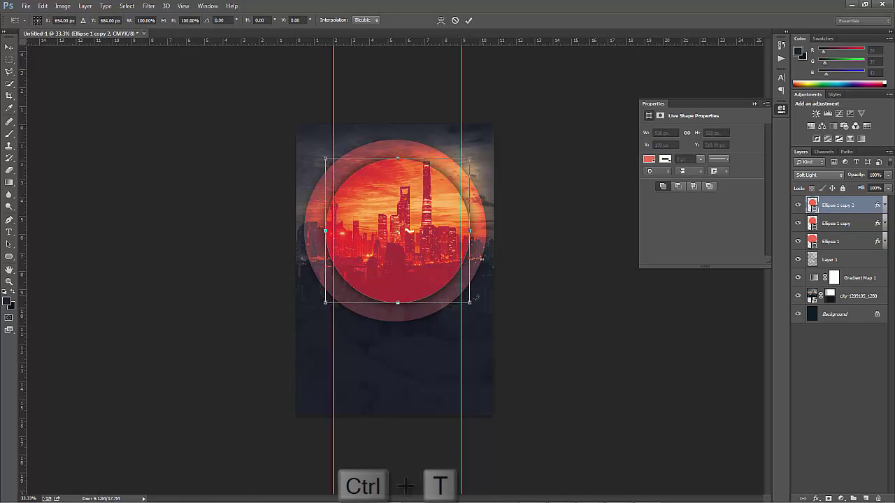
pyautogui.moveTo(469, 302); pyautogui.dragTo(452, 286)
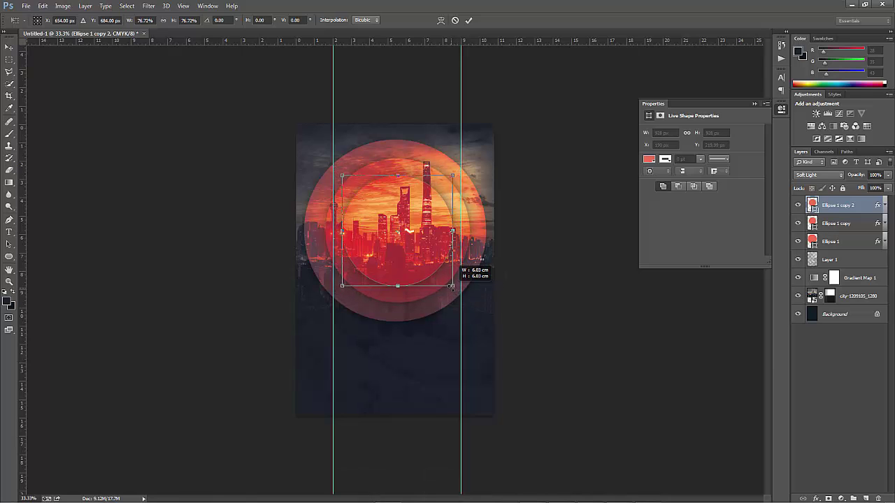
pyautogui.click(468, 22)
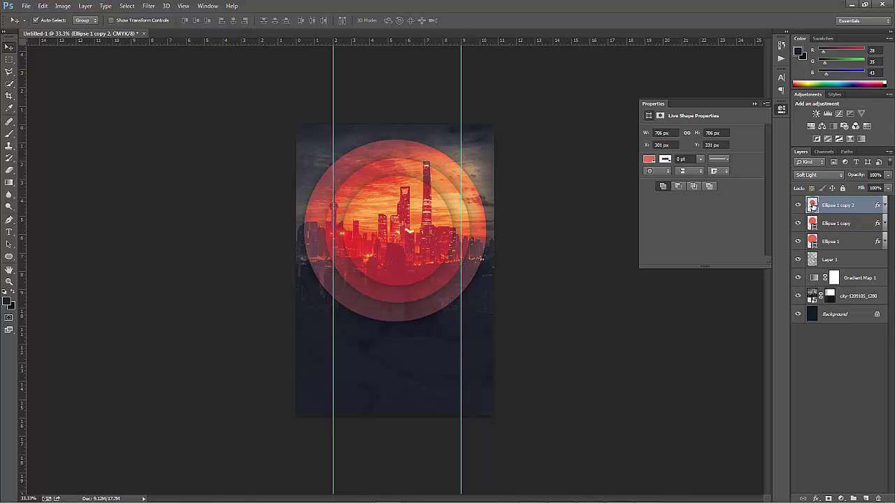
# Step: Fill the smallest circle with golden yellow hex deb43d
pyautogui.doubleClick(813, 204)
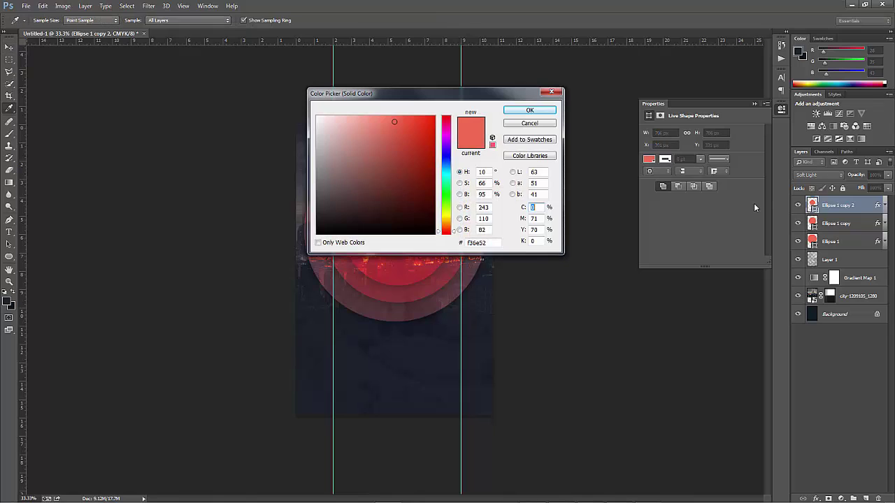
pyautogui.doubleClick(488, 242)
pyautogui.moveTo(451, 237); pyautogui.dragTo(443, 237)
pyautogui.write('de')
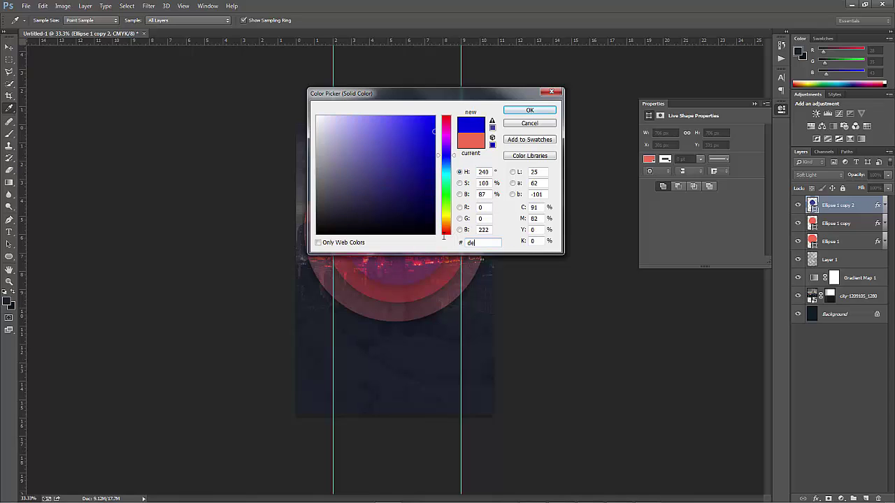
pyautogui.write('b4')
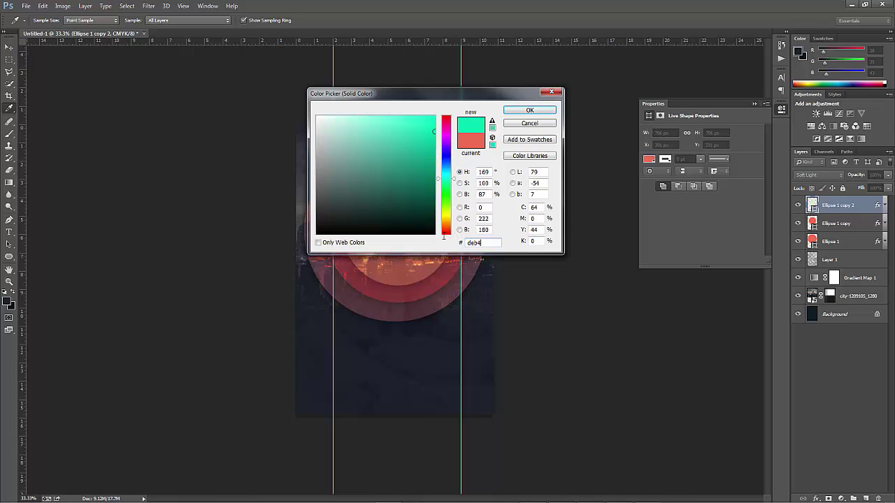
pyautogui.write('3d')
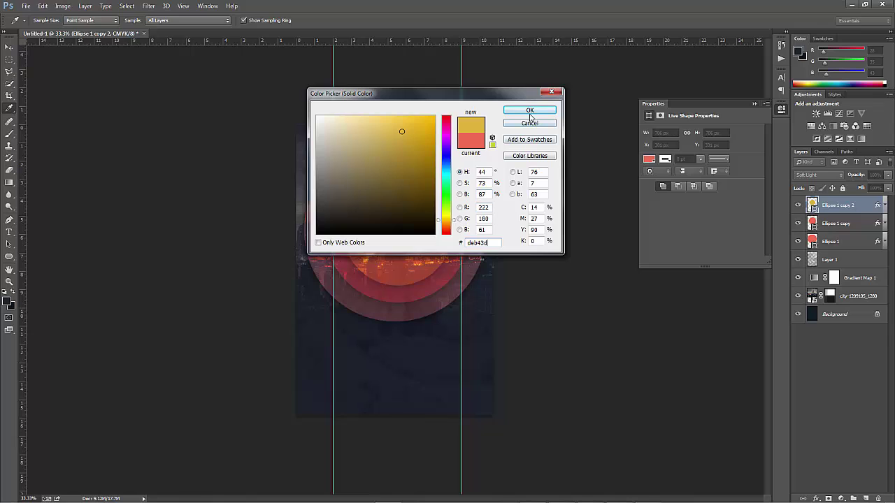
pyautogui.click(530, 111)
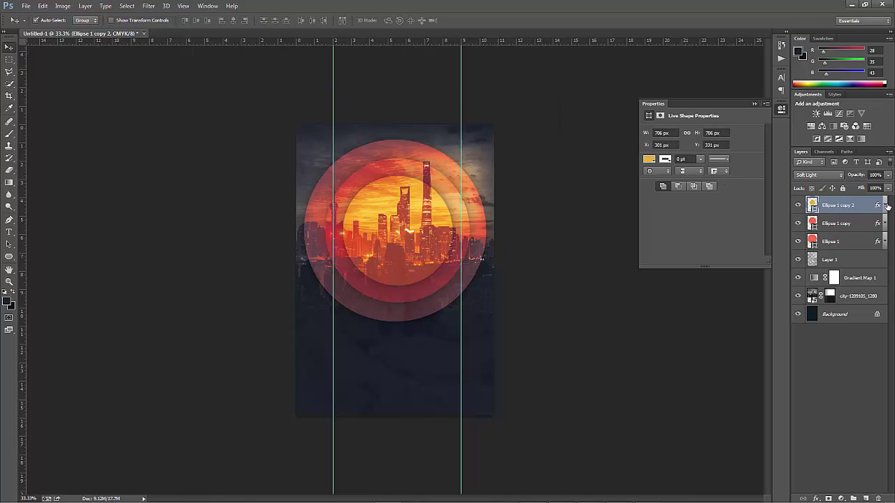
# Step: Group the three ellipse layers, stamp a merged Layer 2 above, and add a layer mask
pyautogui.keyDown('shift'); pyautogui.click(838, 247); pyautogui.keyUp('shift')
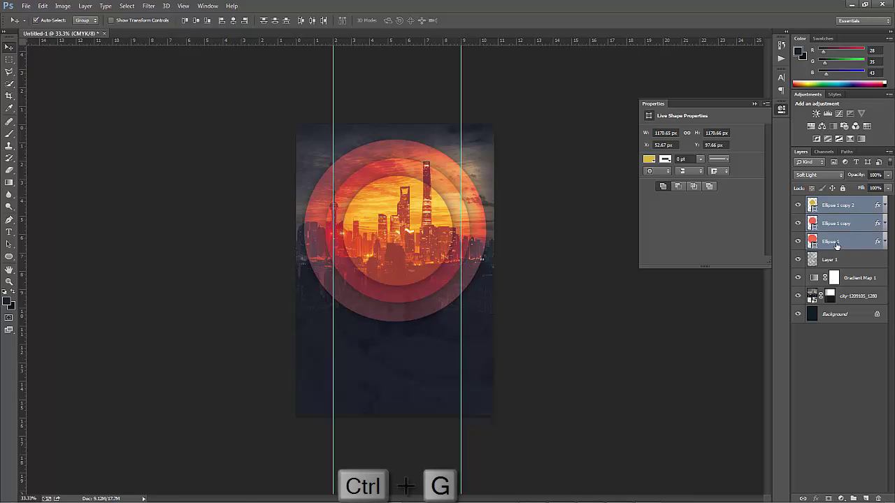
pyautogui.hotkey('ctrl', 'g')
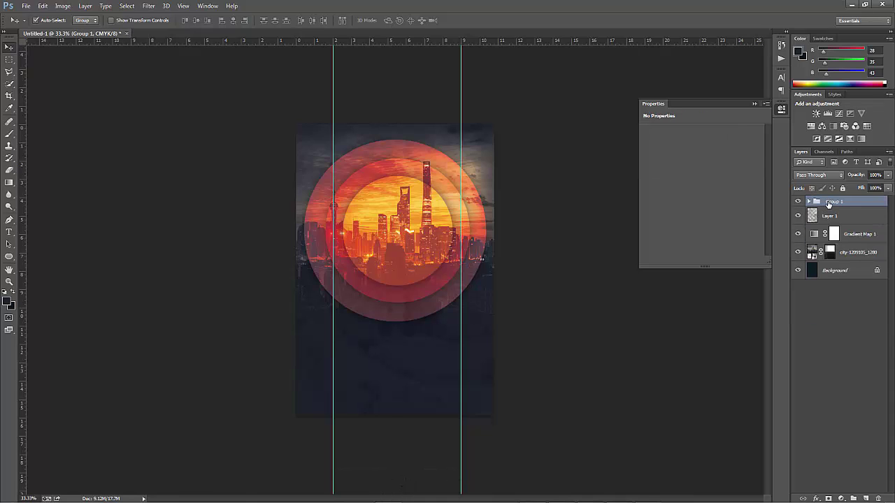
pyautogui.hotkey('ctrl', 'shift', 'alt', 'e')
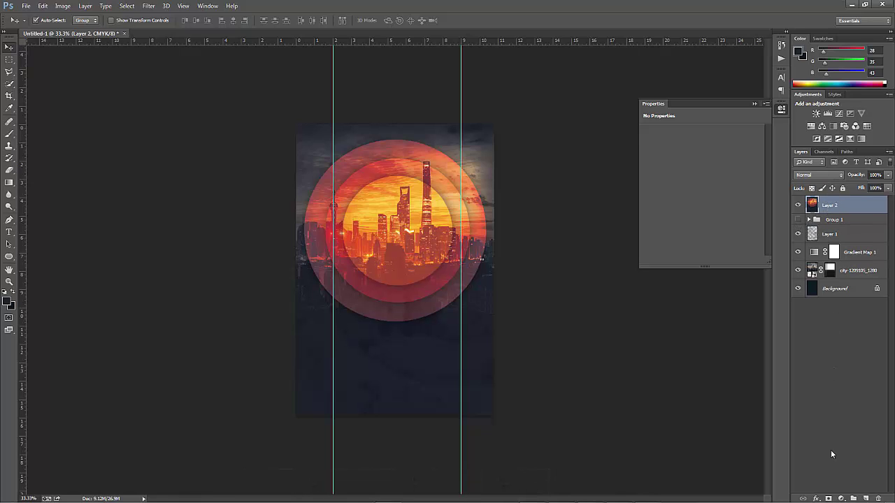
pyautogui.click(828, 497)
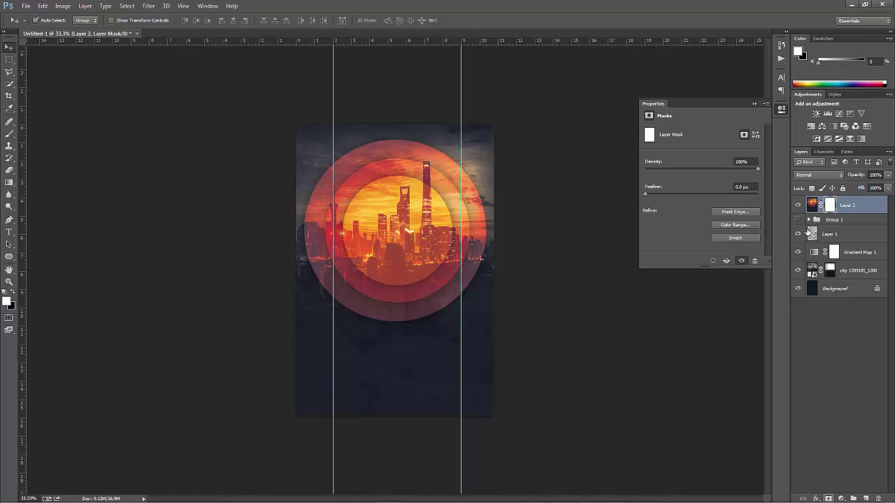
pyautogui.click(9, 182)
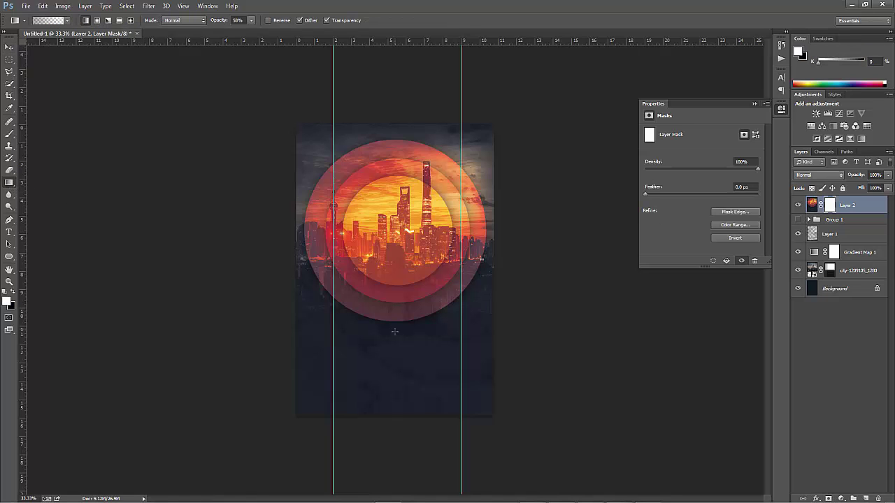
# Step: Drag several short vertical gradients on Layer 2's mask to darken the skyline's base
pyautogui.moveTo(398, 248); pyautogui.dragTo(398, 338)
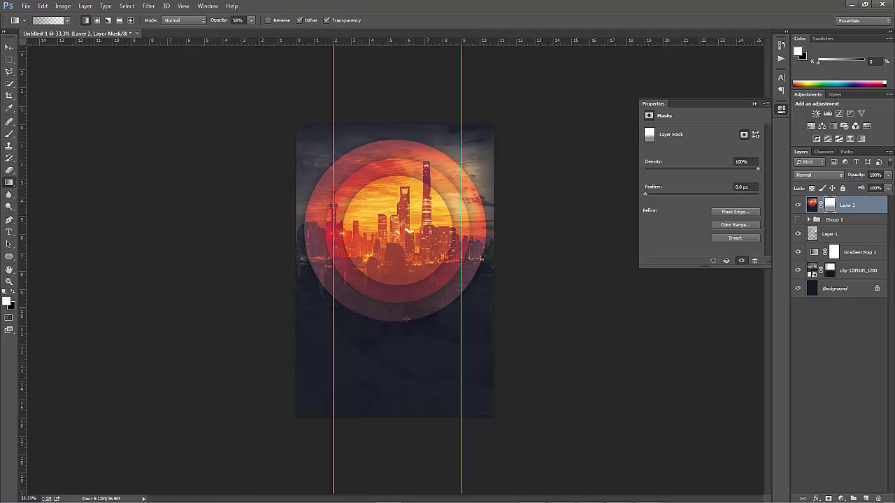
pyautogui.moveTo(406, 256); pyautogui.dragTo(406, 324)
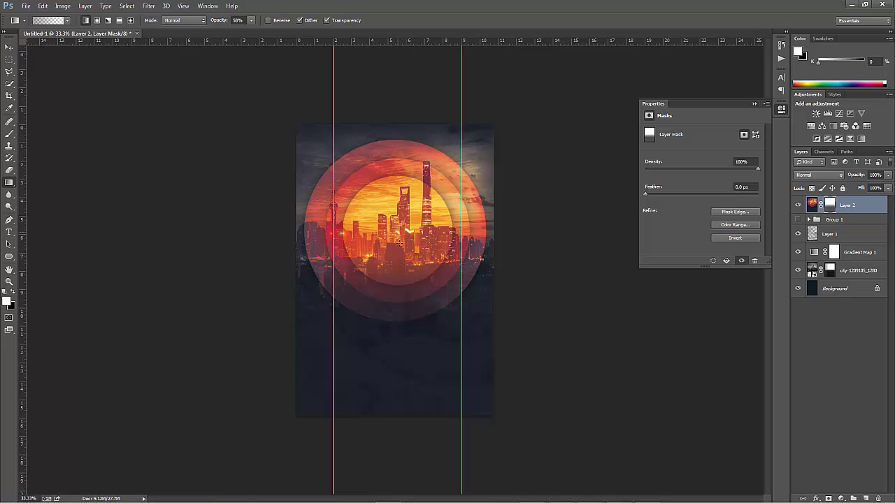
pyautogui.moveTo(406, 260)
pyautogui.mouseDown()
pyautogui.moveTo(407, 302)
pyautogui.moveTo(387, 273)
pyautogui.mouseUp()
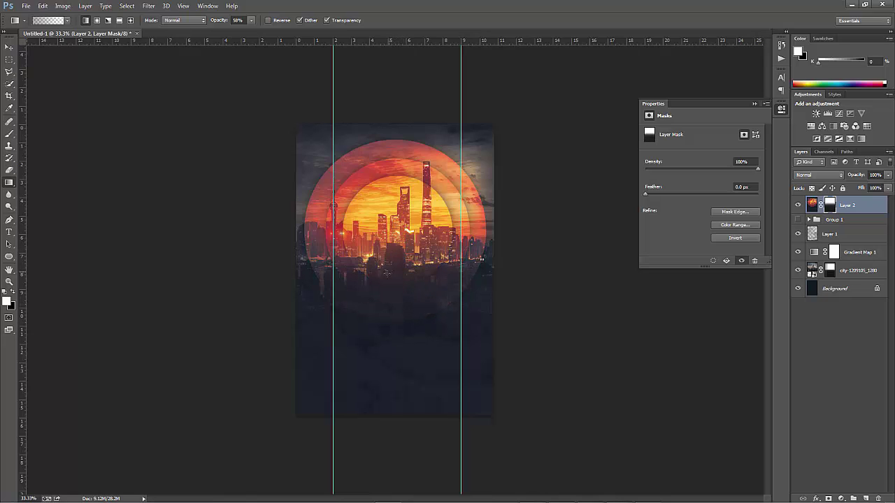
pyautogui.moveTo(389, 217); pyautogui.dragTo(389, 278)
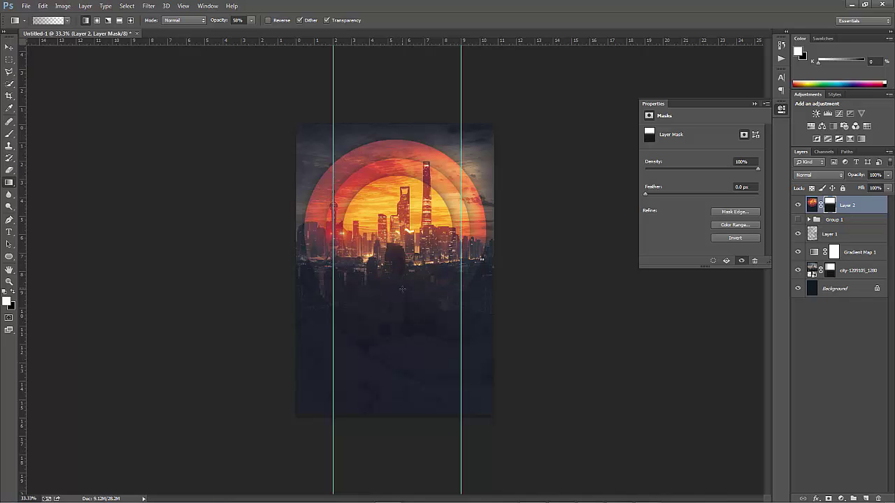
pyautogui.moveTo(405, 247)
pyautogui.mouseDown()
pyautogui.moveTo(407, 302)
pyautogui.moveTo(398, 294)
pyautogui.mouseUp()
pyautogui.moveTo(399, 242); pyautogui.dragTo(398, 294)
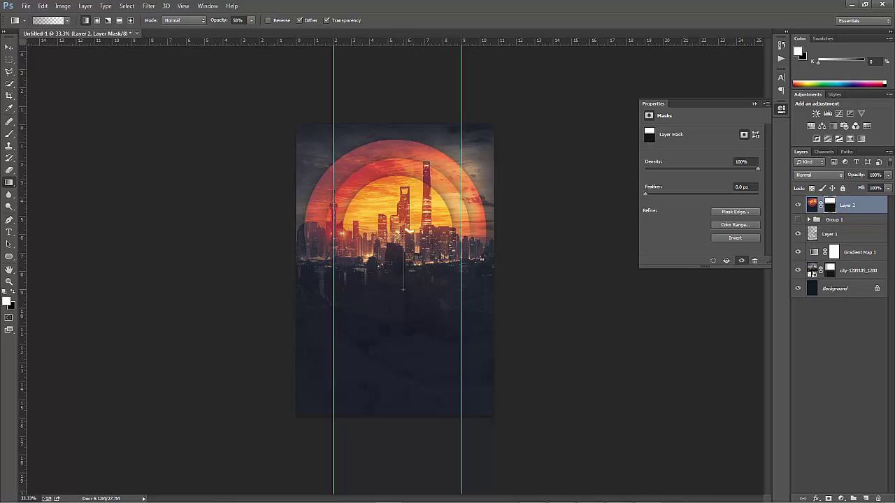
pyautogui.moveTo(403, 289); pyautogui.dragTo(403, 289)
# Step: Target Layer 2's image, pick the Eraser, and toggle Layer 1's visibility to compare
pyautogui.click(811, 207)
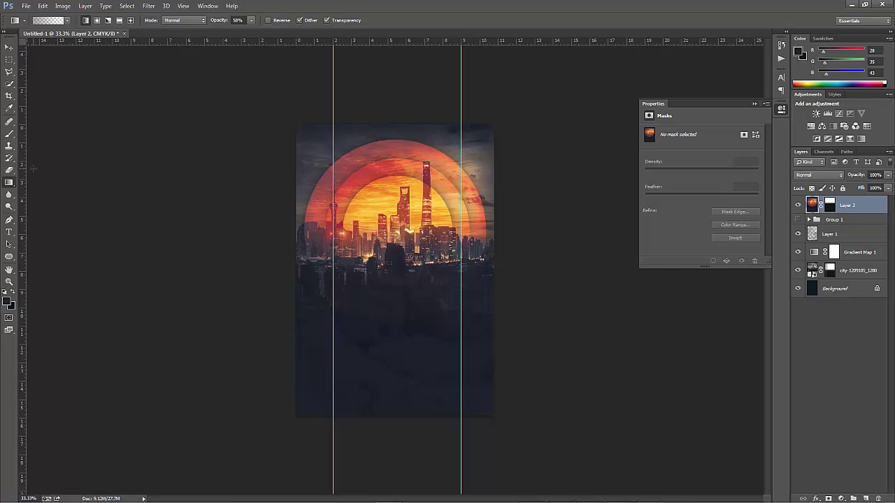
pyautogui.click(10, 170)
pyautogui.click(43, 170)
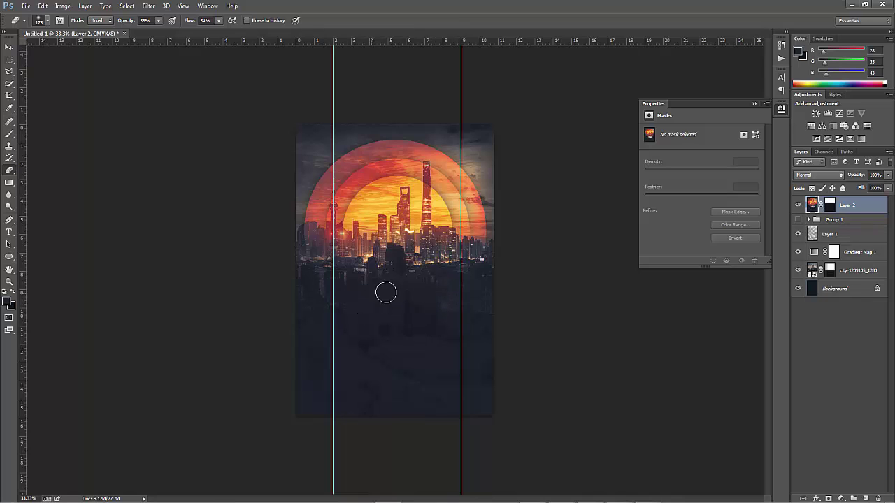
pyautogui.click(797, 235)
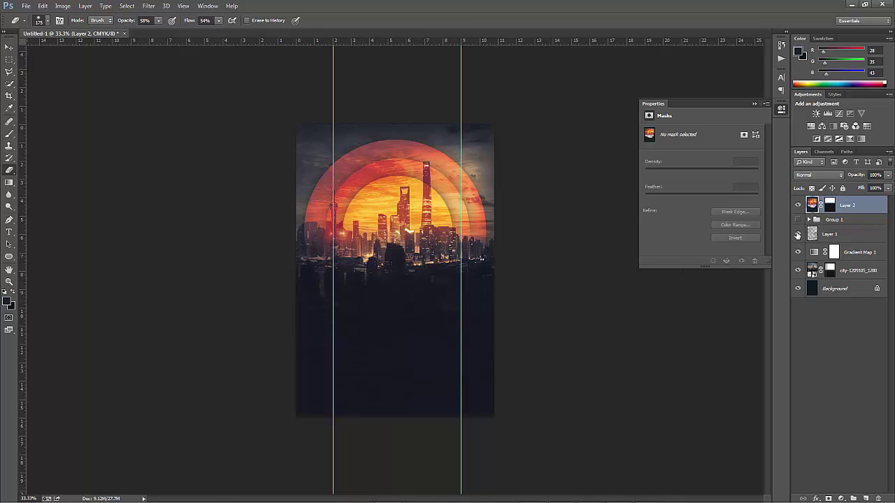
pyautogui.click(799, 236)
pyautogui.click(798, 235)
pyautogui.click(798, 235)
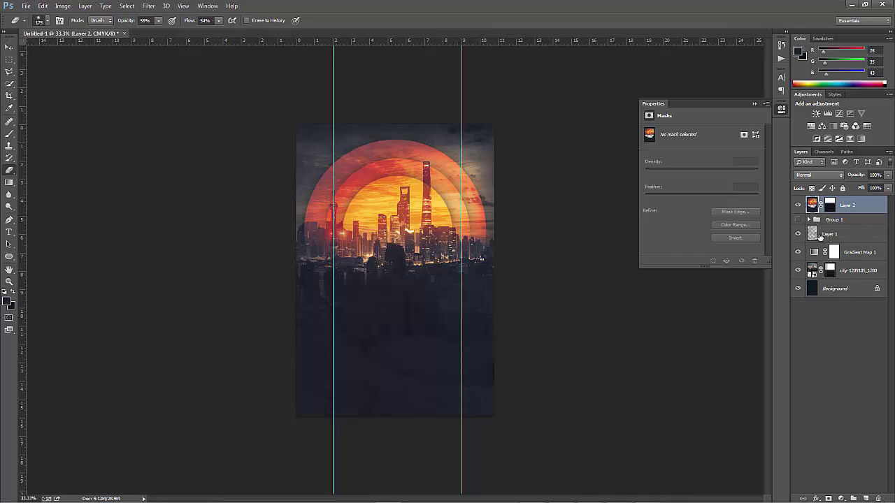
# Step: Lower Layer 1's opacity to 36%, then make Layer 2 active again
pyautogui.click(888, 175)
pyautogui.moveTo(878, 188); pyautogui.dragTo(867, 189)
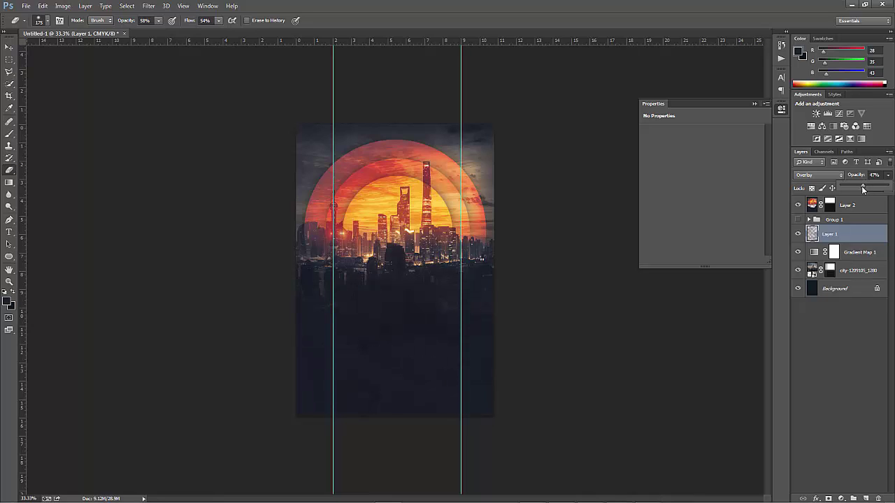
pyautogui.moveTo(862, 186); pyautogui.dragTo(858, 186)
pyautogui.click(812, 205)
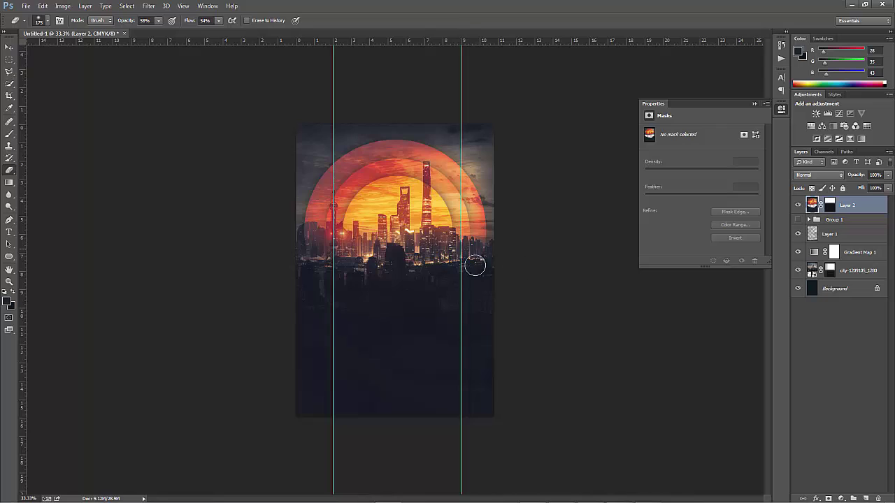
# Step: Add a new layer and set up the 1067 wireframe brush with white foreground
pyautogui.click(865, 497)
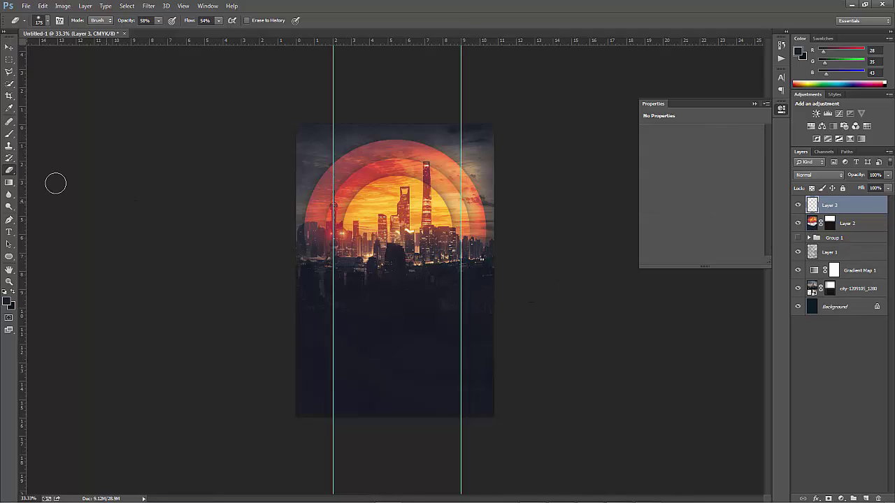
pyautogui.click(11, 136)
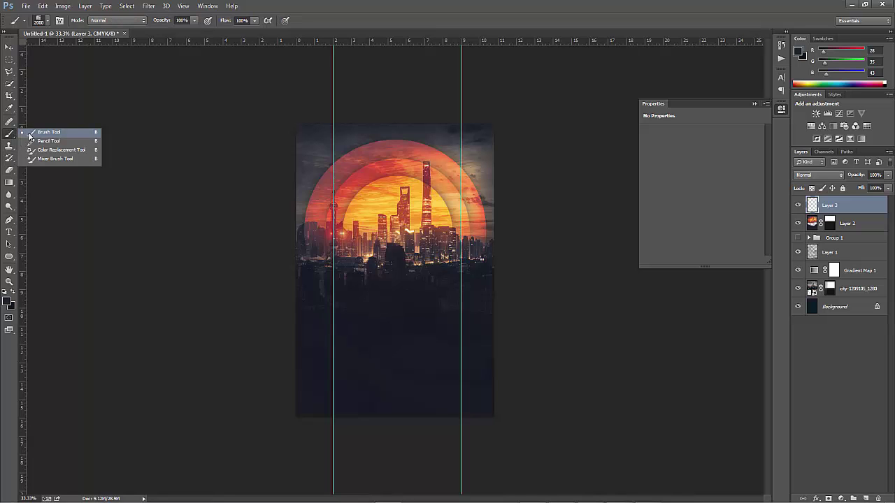
pyautogui.moveTo(11, 137); pyautogui.dragTo(31, 134)
pyautogui.click(48, 22)
pyautogui.moveTo(154, 102); pyautogui.dragTo(154, 227)
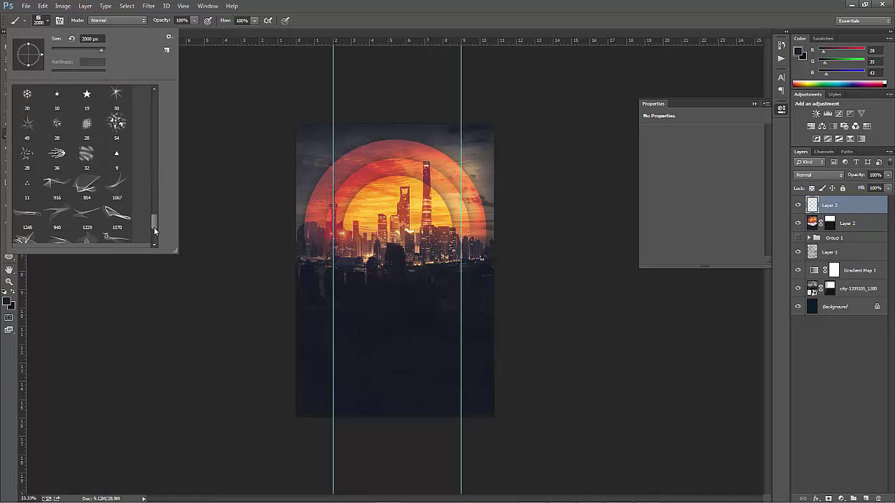
pyautogui.click(121, 160)
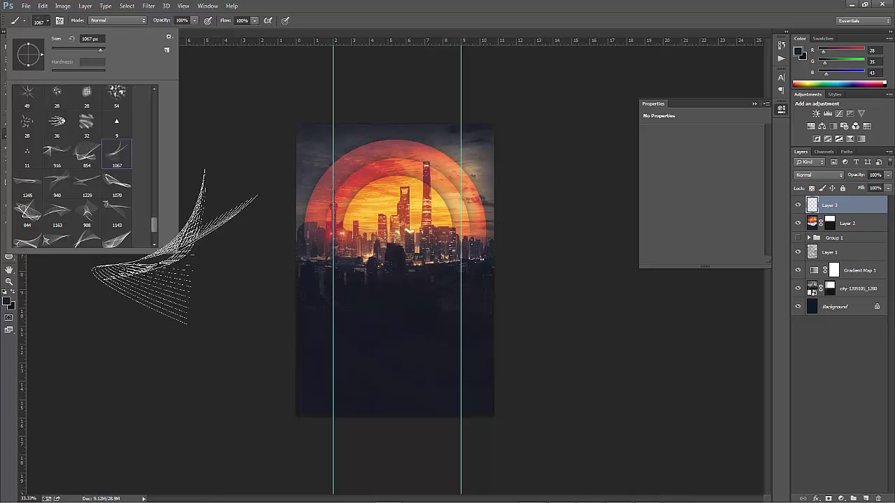
pyautogui.click(8, 302)
pyautogui.moveTo(347, 154); pyautogui.dragTo(316, 116)
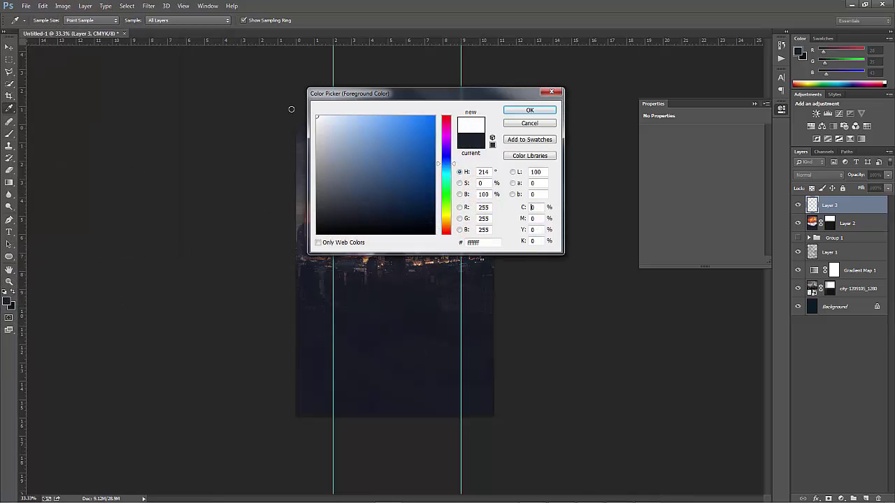
pyautogui.click(529, 110)
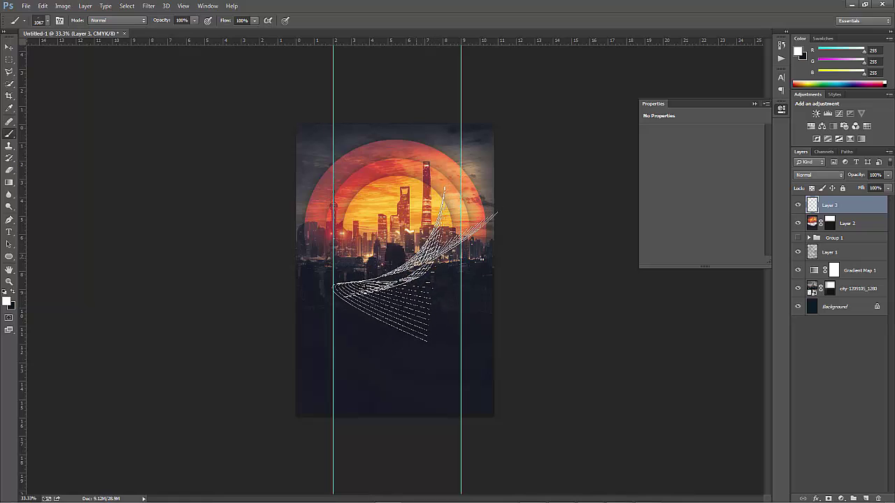
# Step: Stamp the white wireframe wave, enlarge it about 123% lower, and blend it in Overlay
pyautogui.click(423, 258)
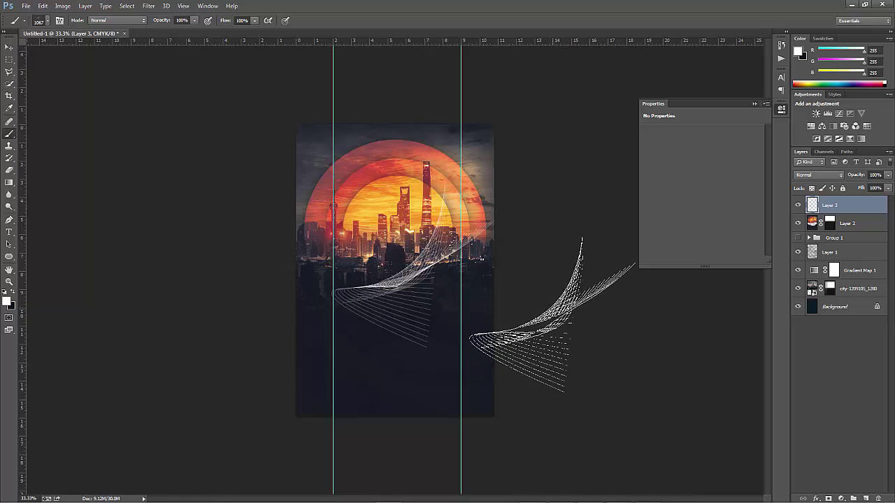
pyautogui.hotkey('ctrl', 't')
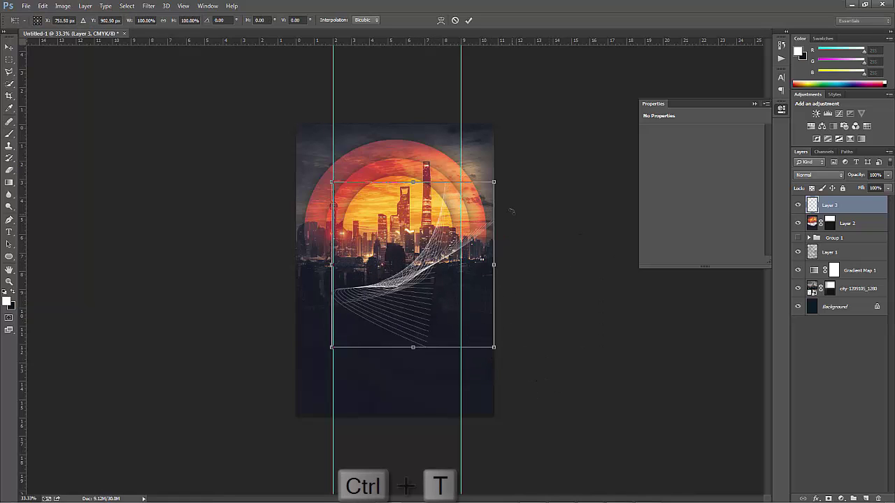
pyautogui.moveTo(493, 178); pyautogui.dragTo(515, 160)
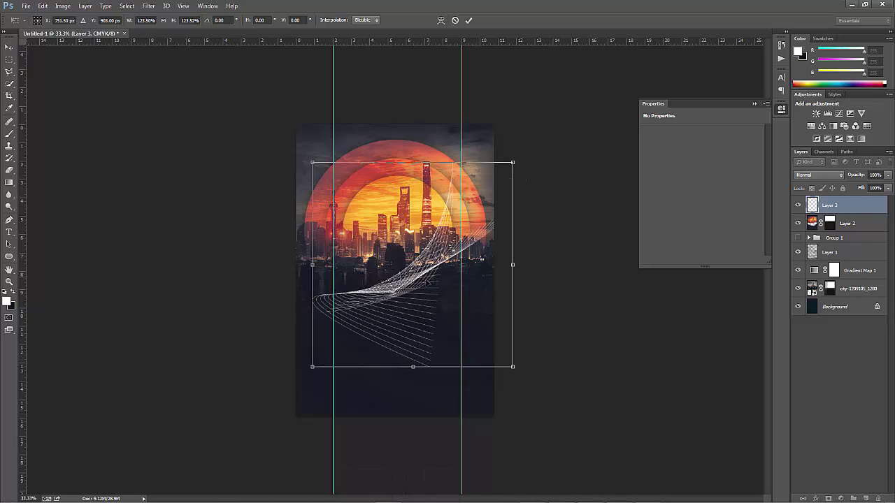
pyautogui.moveTo(425, 276); pyautogui.dragTo(428, 297)
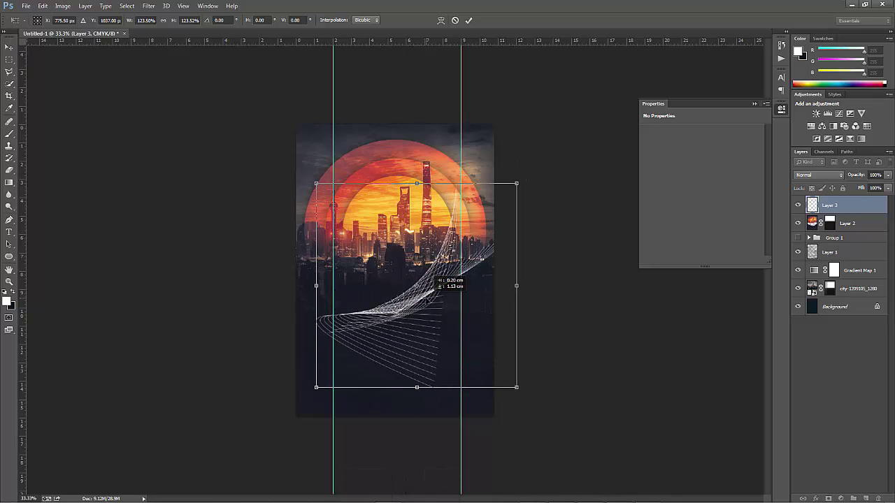
pyautogui.click(468, 19)
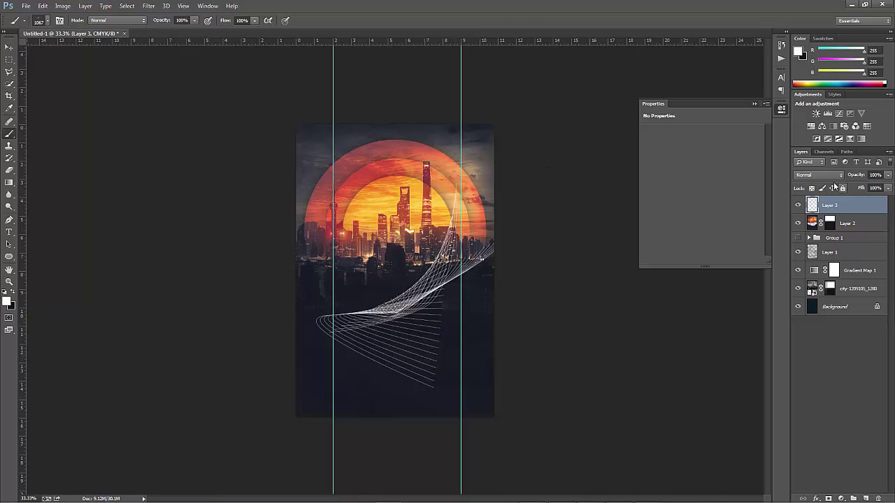
pyautogui.click(818, 175)
pyautogui.click(815, 299)
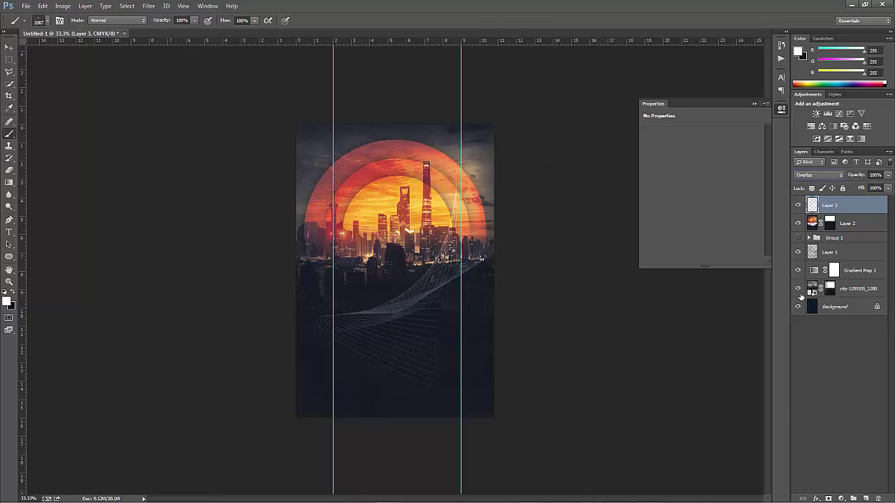
pyautogui.moveTo(420, 308)
pyautogui.mouseDown()
pyautogui.moveTo(664, 315)
pyautogui.moveTo(447, 275)
pyautogui.moveTo(294, 88)
pyautogui.mouseUp()
# Step: Shift the wireframe wave slightly right and select the 908 wireframe brush preset
pyautogui.click(10, 47)
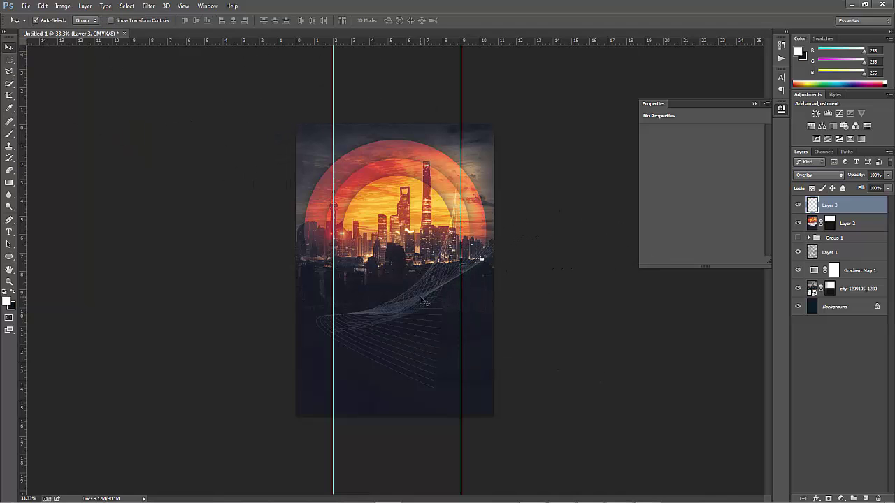
pyautogui.moveTo(420, 301); pyautogui.dragTo(434, 292)
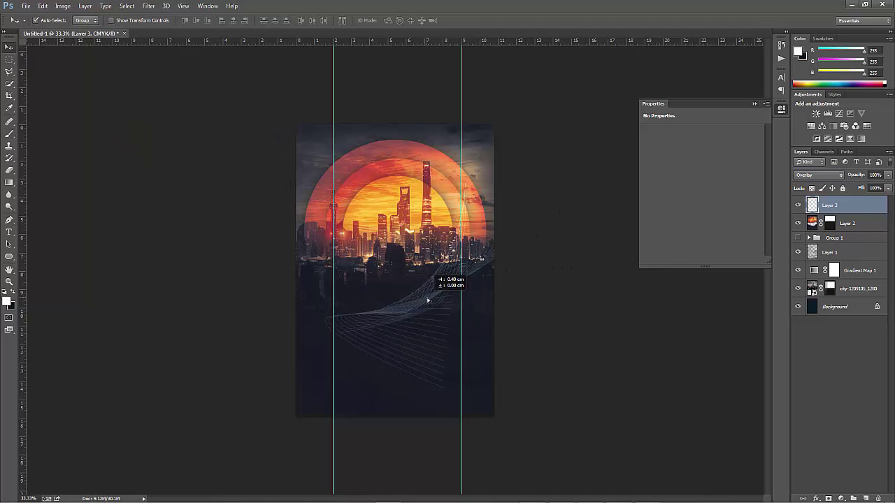
pyautogui.click(886, 175)
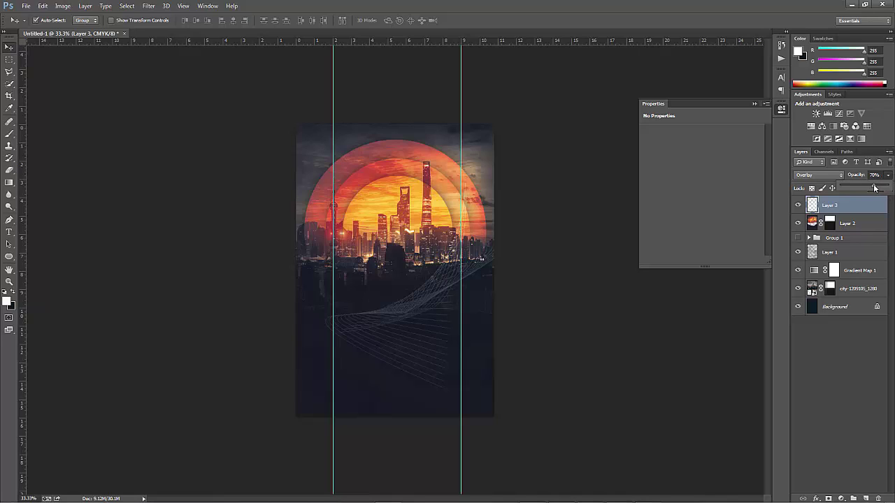
pyautogui.click(9, 133)
pyautogui.click(47, 21)
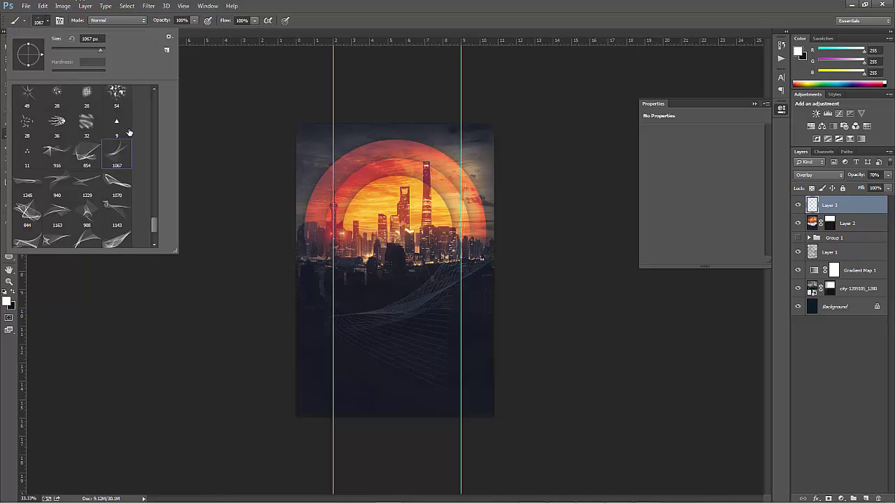
pyautogui.click(100, 210)
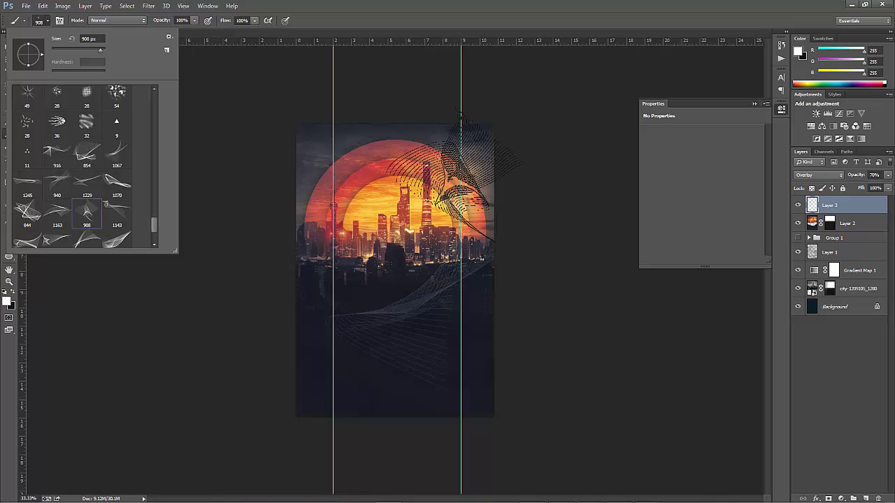
pyautogui.press('Return')
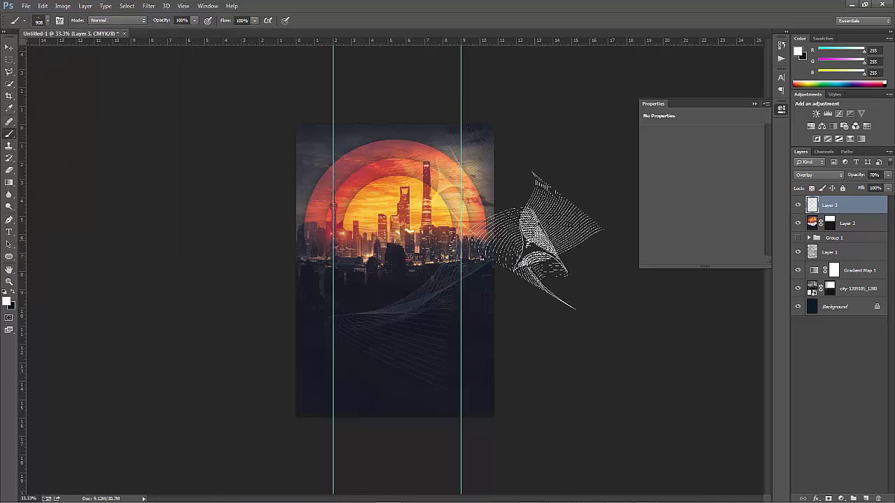
# Step: Scale the wireframes to about 126%, nudge them right, and lower Layer 3 opacity to 50%
pyautogui.hotkey('ctrl', 't')
pyautogui.moveTo(526, 125); pyautogui.dragTo(552, 90)
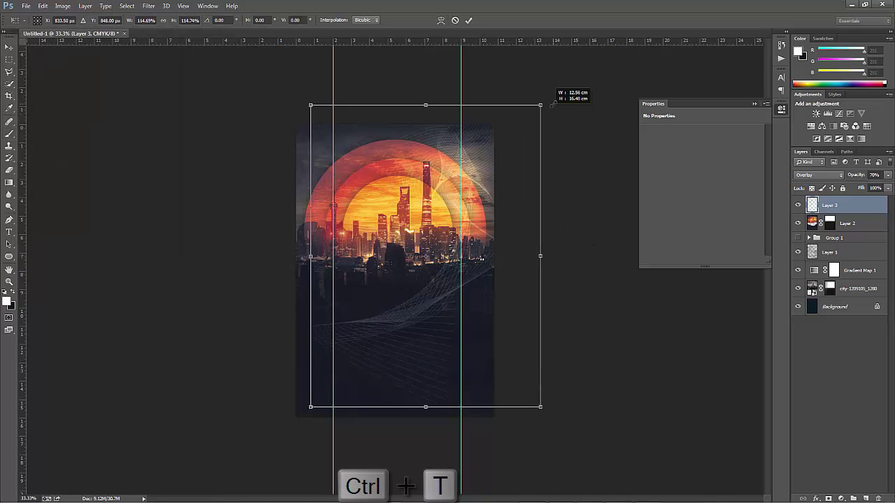
pyautogui.moveTo(458, 161); pyautogui.dragTo(464, 160)
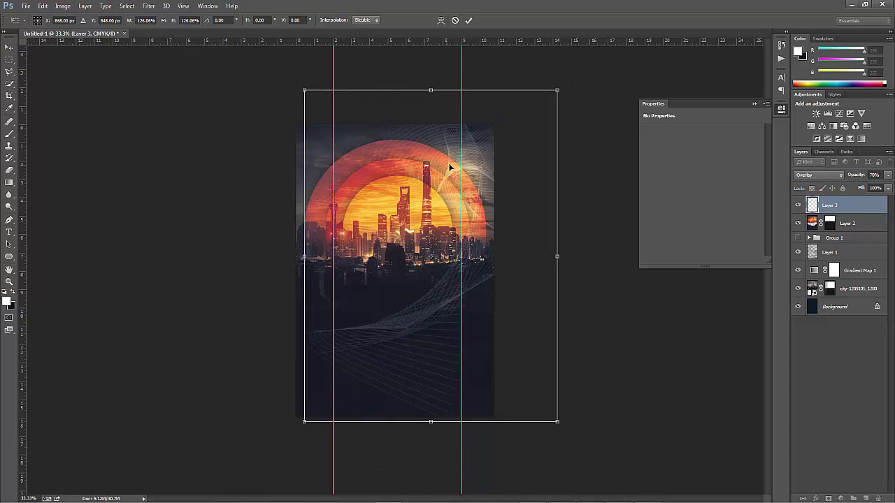
pyautogui.moveTo(888, 176); pyautogui.dragTo(869, 186)
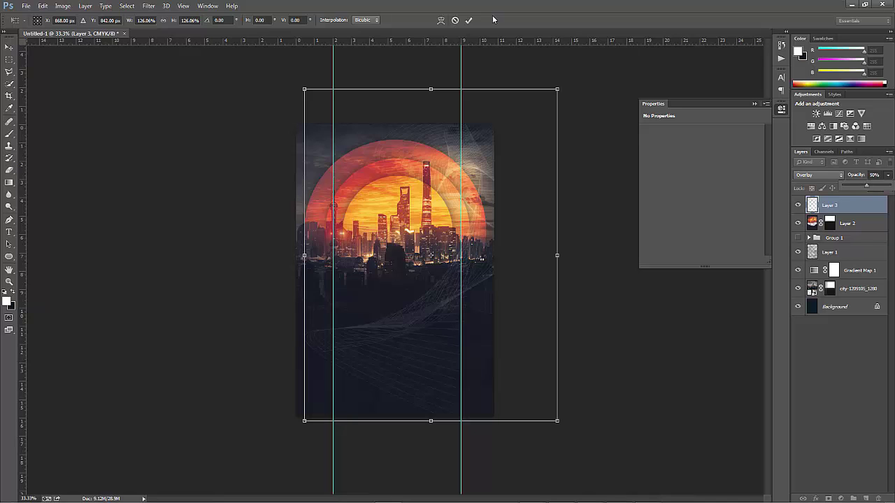
pyautogui.click(470, 20)
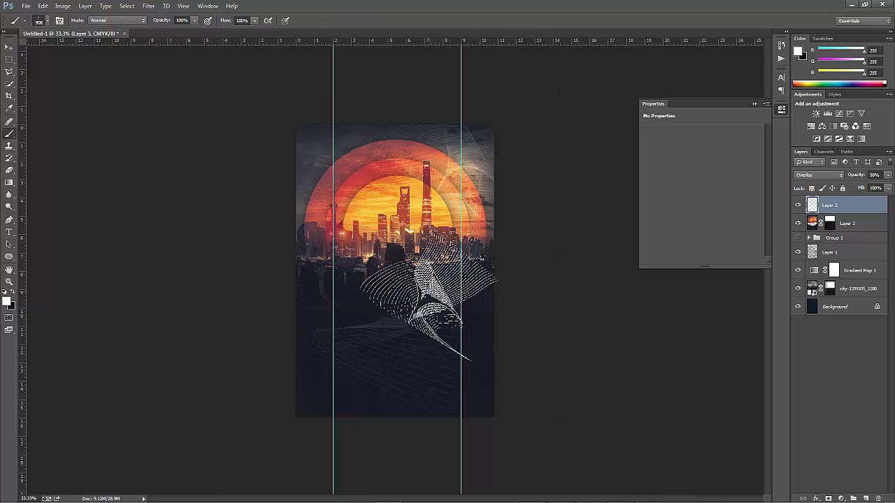
# Step: Hide the guides, zoom in, and reposition the Layer 3 and Layer 1 wireframe waves
pyautogui.press('v')
pyautogui.click(438, 315)
pyautogui.moveTo(438, 314); pyautogui.dragTo(447, 317)
pyautogui.hotkey('ctrl', ';')
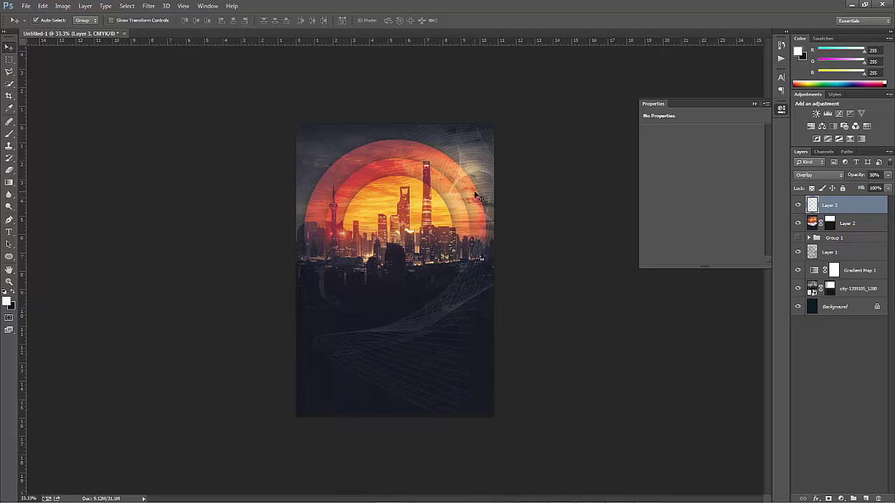
pyautogui.hotkey('ctrl', '+')
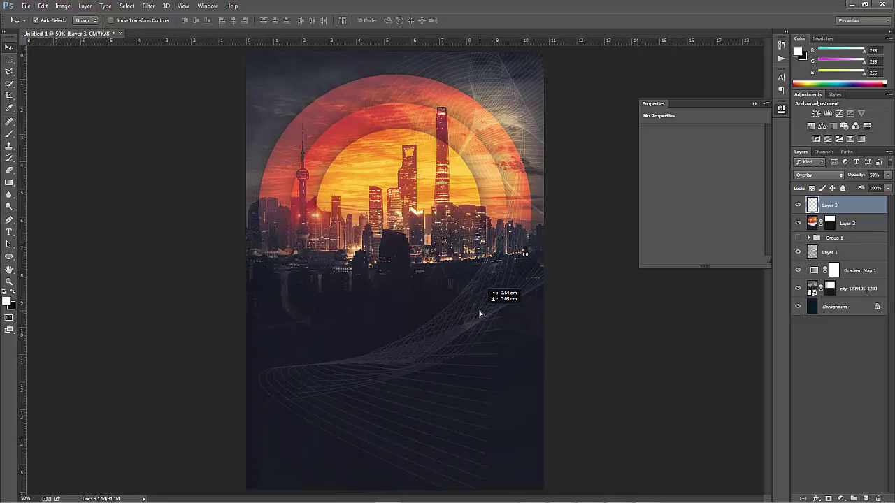
pyautogui.moveTo(506, 310); pyautogui.dragTo(481, 305)
pyautogui.click(816, 253)
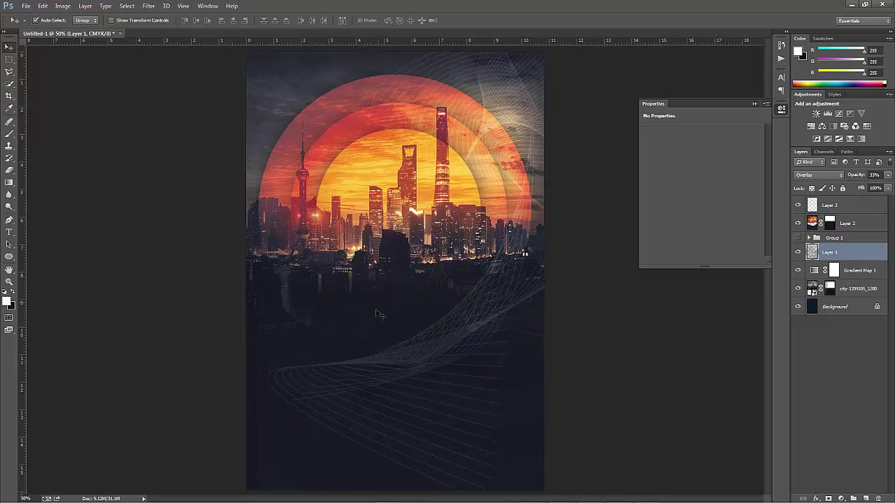
pyautogui.moveTo(379, 315); pyautogui.dragTo(363, 314)
# Step: Zoom out, fine-tune the Layer 3 wireframe, and show the two vertical guides again
pyautogui.hotkey('ctrl', '-')
pyautogui.moveTo(454, 318); pyautogui.dragTo(459, 314)
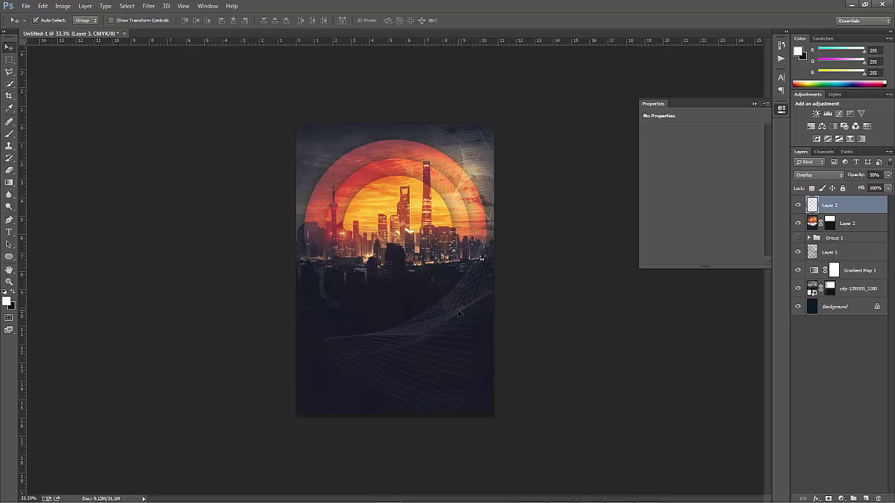
pyautogui.click(533, 285)
pyautogui.hotkey('ctrl', ';')
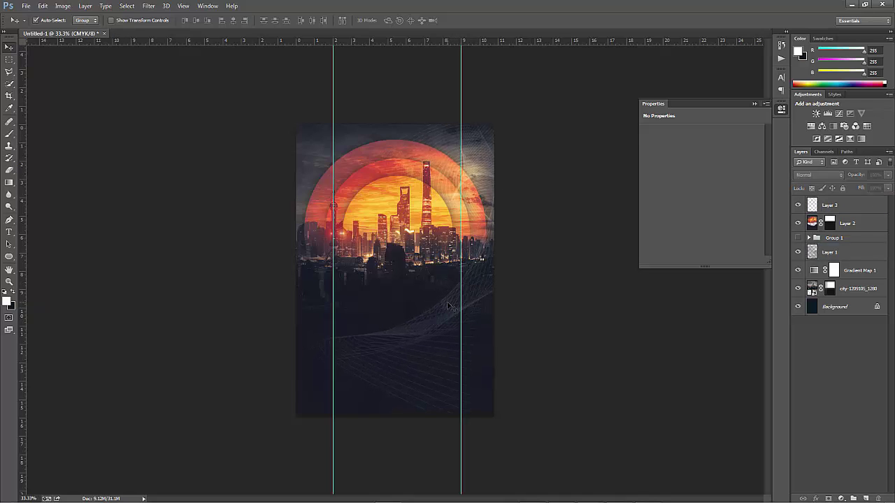
pyautogui.click(829, 205)
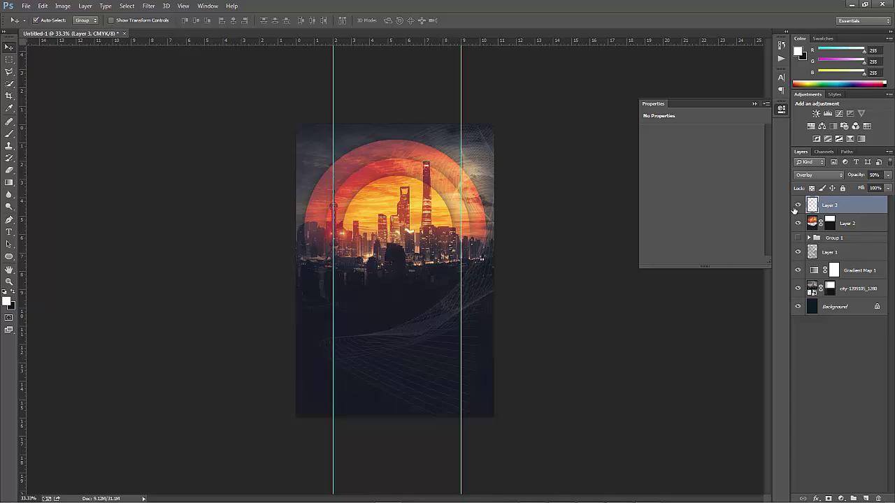
# Step: Add the text 'City of' below the skyline and shift it slightly left
pyautogui.press('t')
pyautogui.click(374, 270)
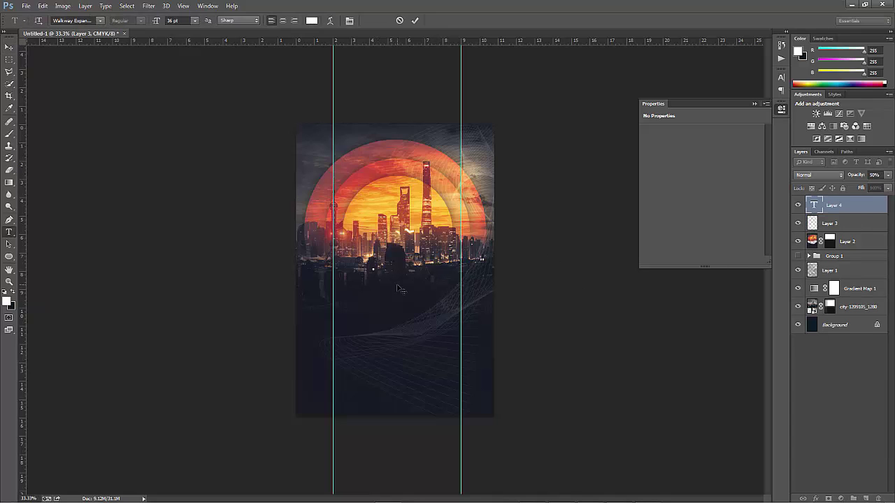
pyautogui.write('Ci')
pyautogui.write('ty')
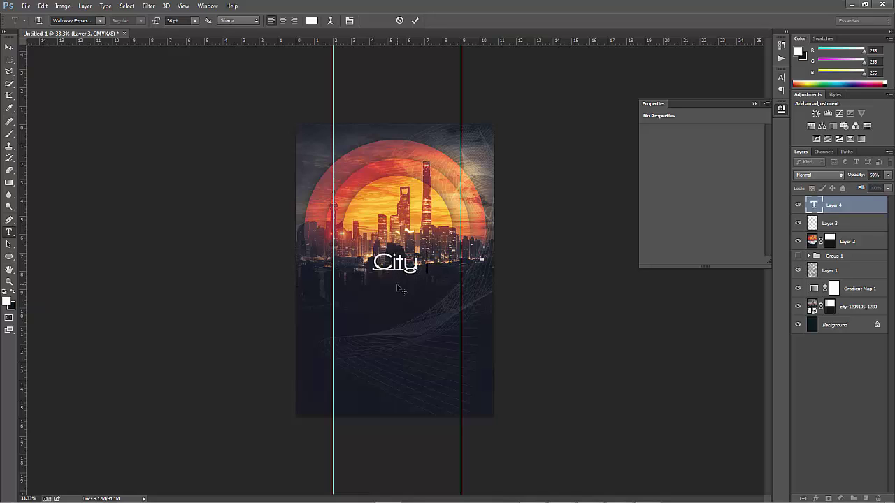
pyautogui.write(' o')
pyautogui.write('f')
pyautogui.click(415, 21)
pyautogui.press('v')
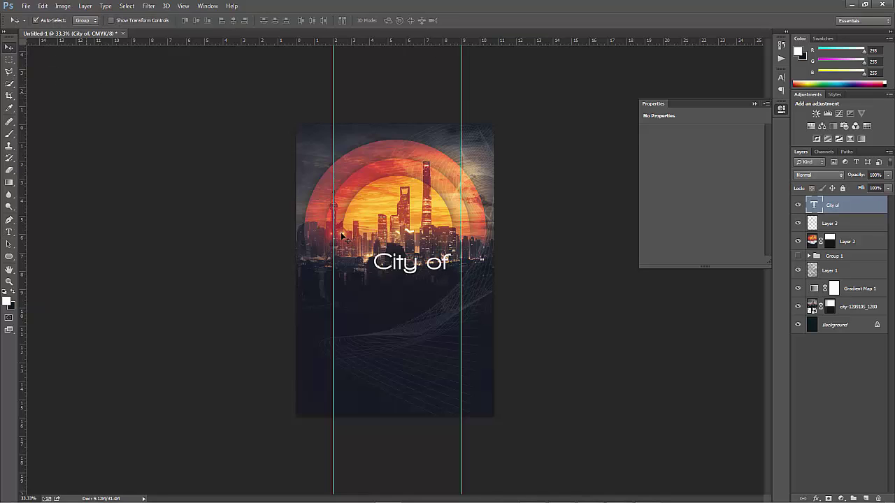
pyautogui.moveTo(415, 274); pyautogui.dragTo(402, 277)
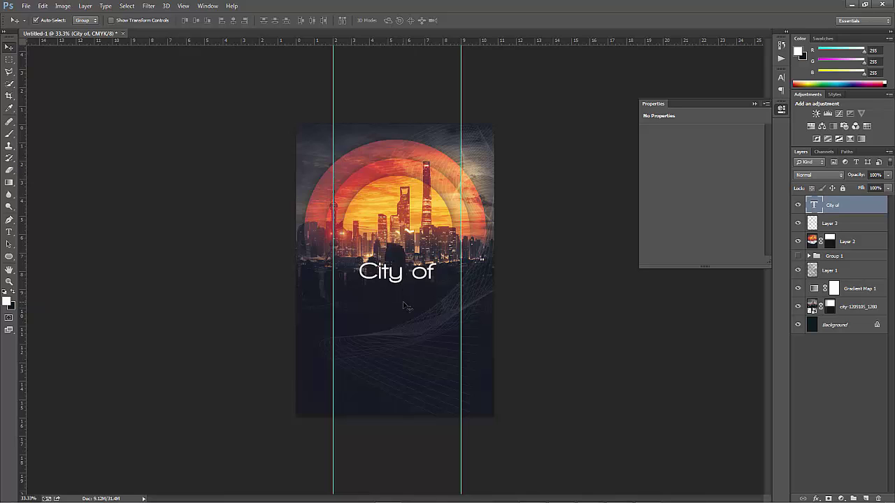
# Step: Add a second text line 'LIGHTS' beneath it at 48 pt
pyautogui.click(866, 496)
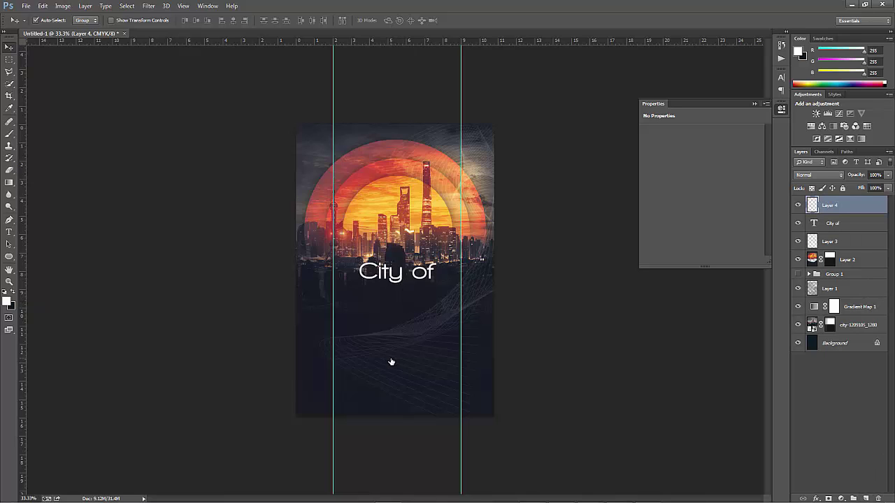
pyautogui.press('t')
pyautogui.click(361, 312)
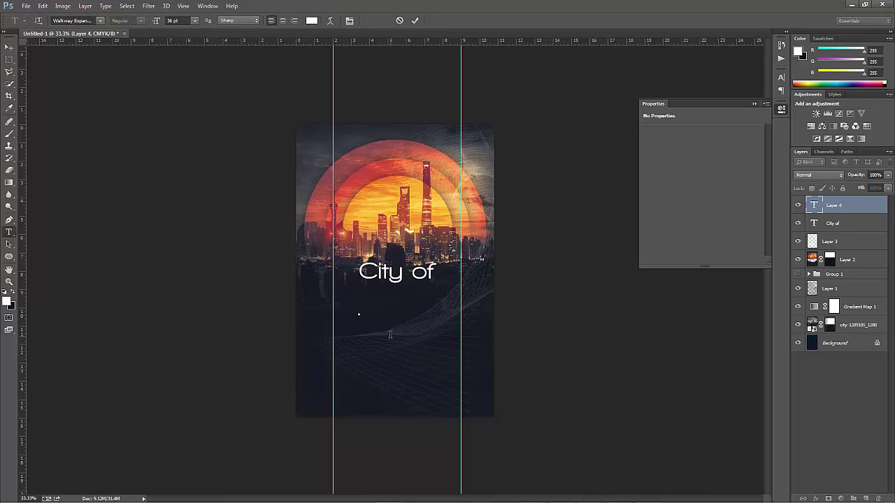
pyautogui.write('LIGHTS')
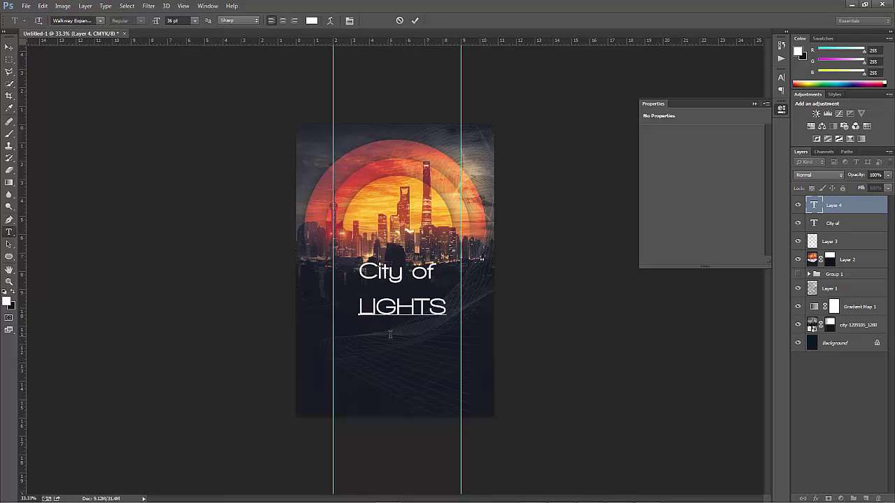
pyautogui.hotkey('ctrl', 'a')
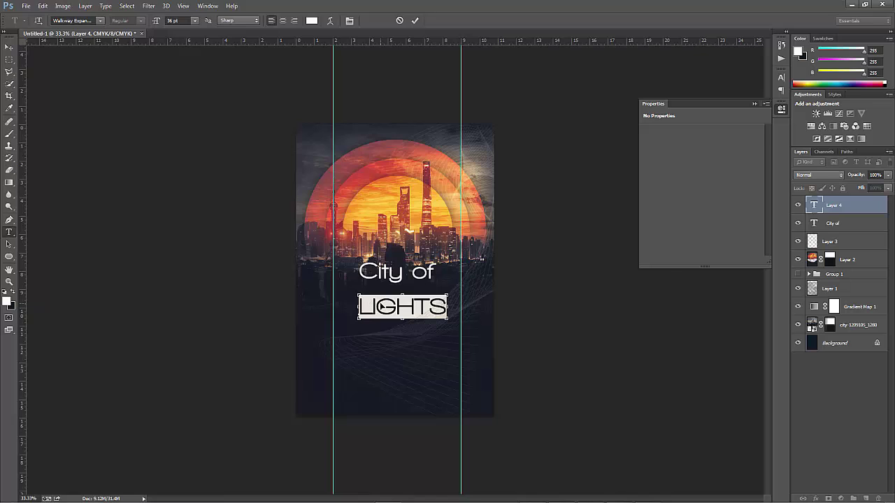
pyautogui.hotkey('ctrl', 't')
pyautogui.click(714, 97)
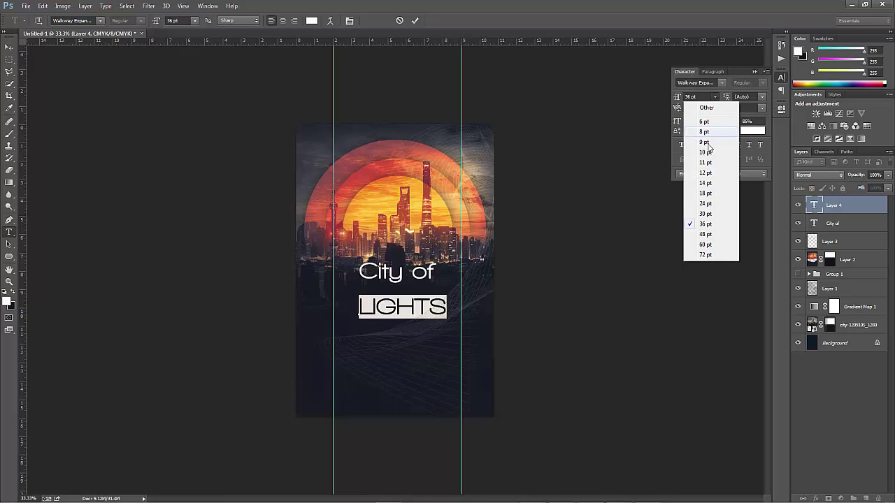
pyautogui.click(706, 235)
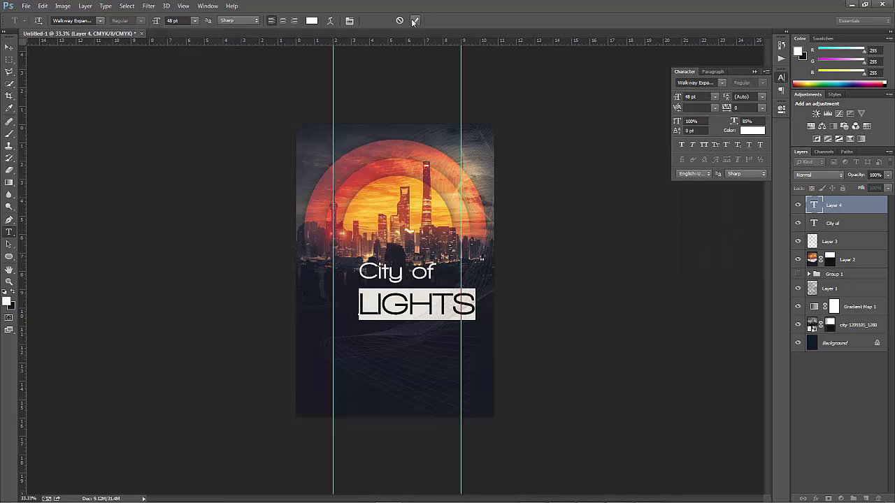
pyautogui.click(414, 20)
# Step: Move LIGHTS under 'City of' and scale it to stretch out to the left guide
pyautogui.click(9, 47)
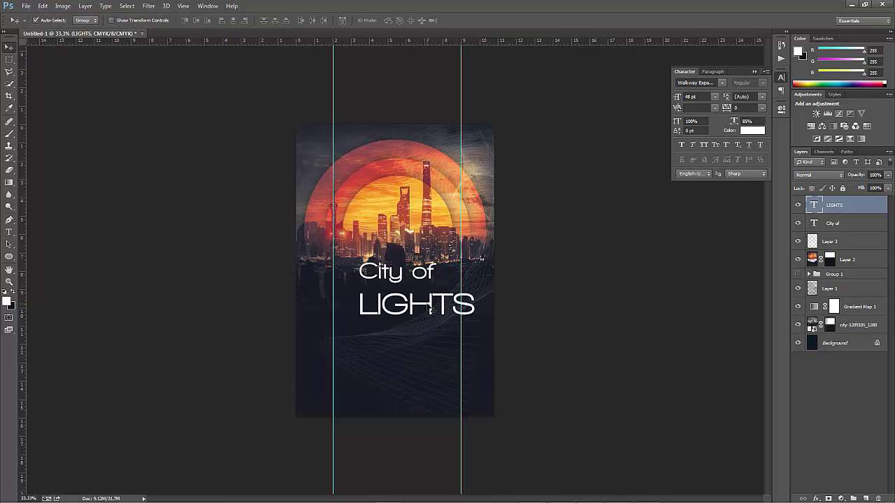
pyautogui.moveTo(428, 309); pyautogui.dragTo(412, 309)
pyautogui.hotkey('ctrl', 't')
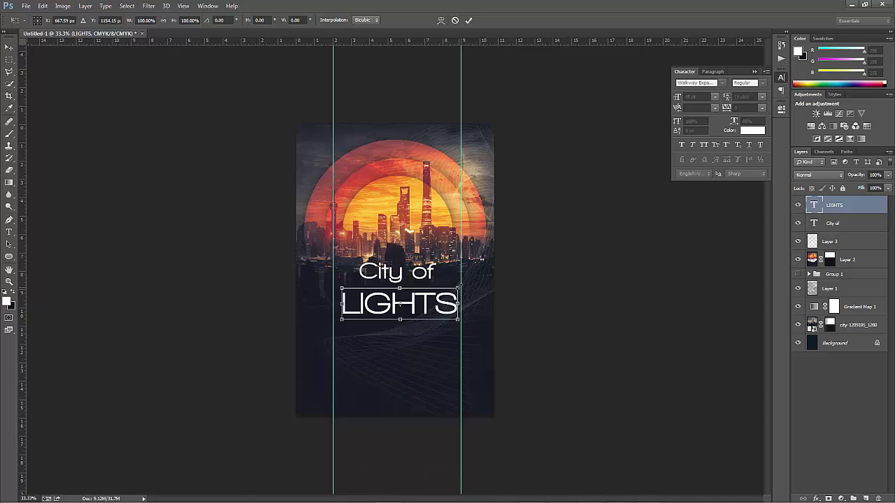
pyautogui.moveTo(459, 287); pyautogui.dragTo(462, 286)
pyautogui.moveTo(399, 306); pyautogui.dragTo(395, 305)
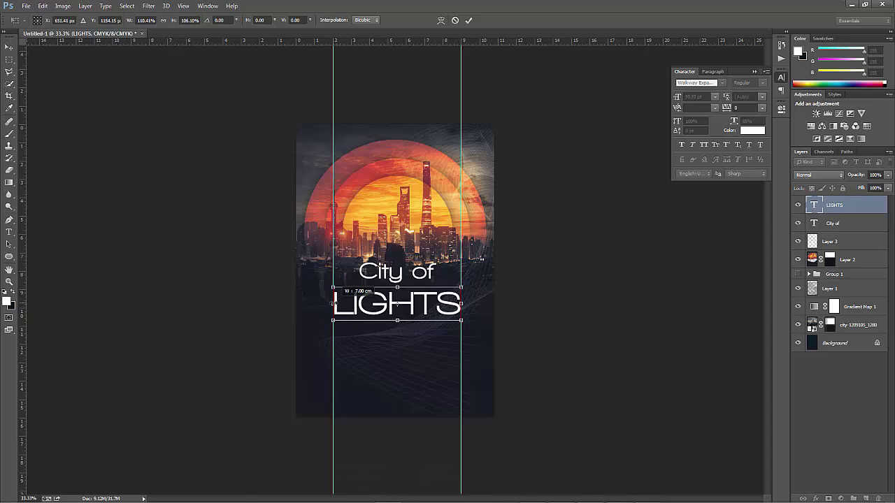
pyautogui.click(469, 20)
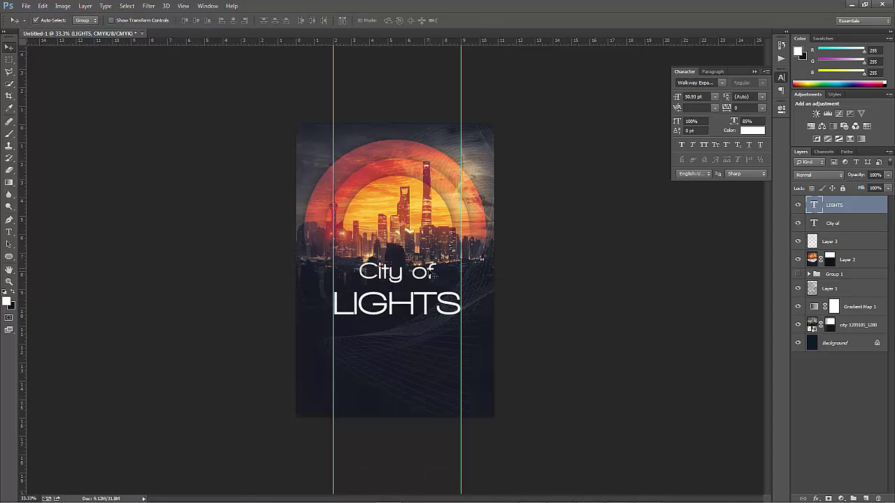
# Step: Centre 'City of' horizontally over LIGHTS, then open layer options for 'City of'
pyautogui.keyDown('shift'); pyautogui.click(432, 274); pyautogui.keyUp('shift')
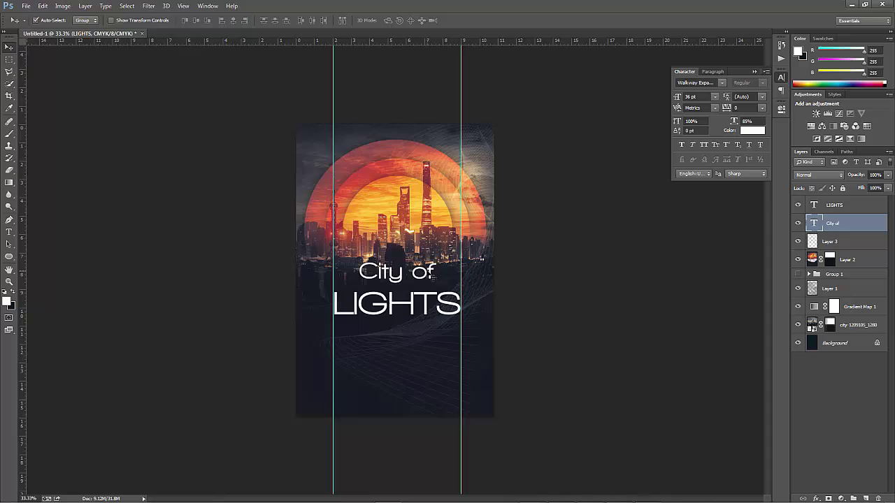
pyautogui.click(233, 20)
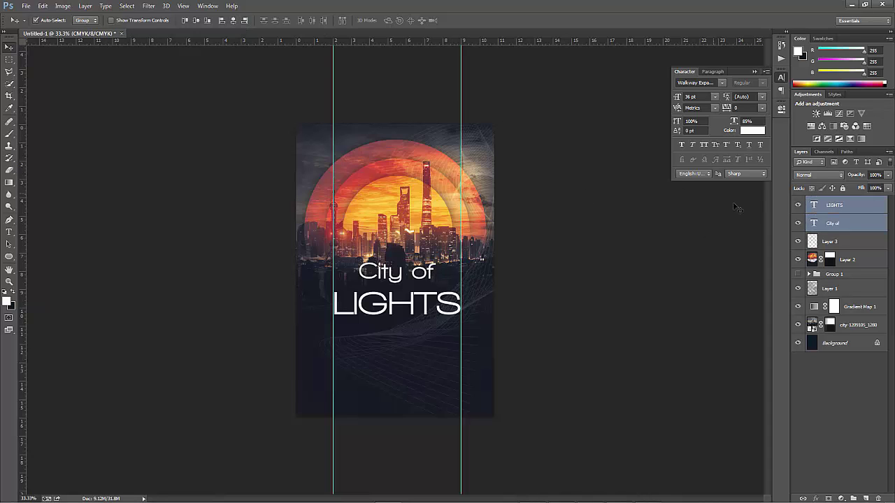
pyautogui.rightClick(841, 206)
pyautogui.click(869, 211)
pyautogui.click(842, 208)
pyautogui.click(842, 225)
pyautogui.rightClick(841, 223)
# Step: Give 'City of' a red Outer Glow at 80% opacity and about 70 px size
pyautogui.click(752, 91)
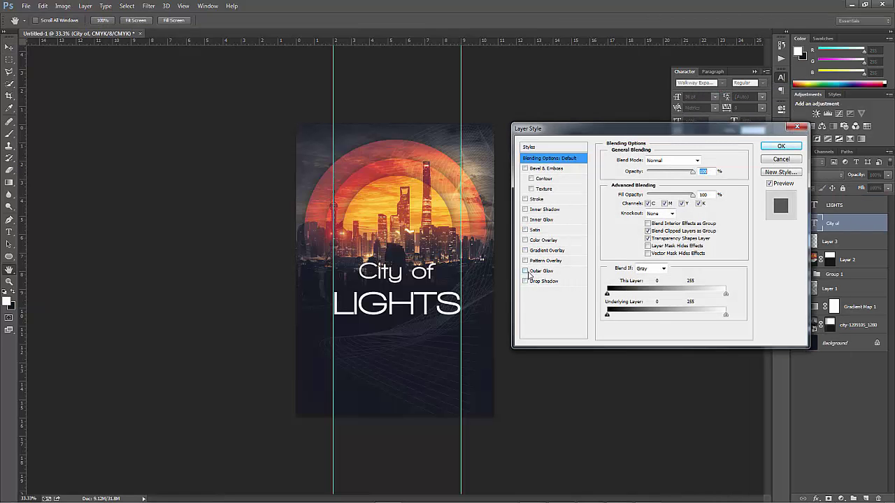
pyautogui.click(530, 276)
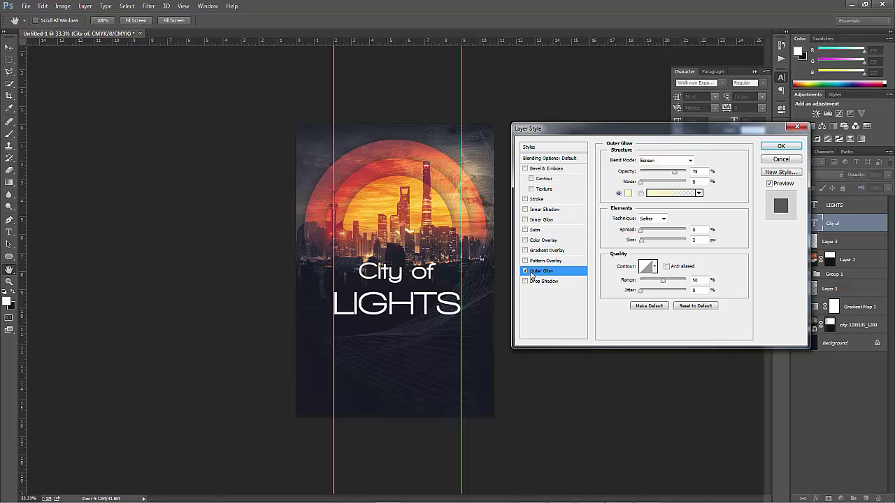
pyautogui.click(629, 194)
pyautogui.moveTo(451, 122); pyautogui.dragTo(447, 115)
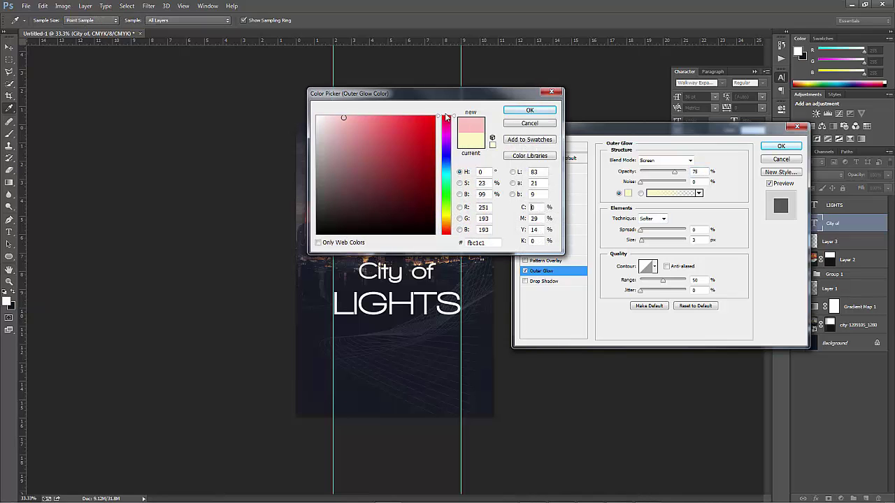
pyautogui.click(433, 115)
pyautogui.click(529, 111)
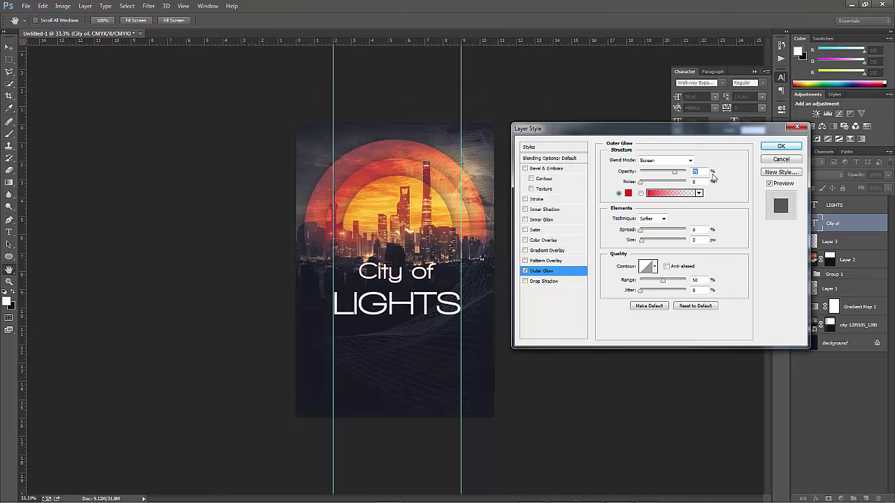
pyautogui.moveTo(676, 174); pyautogui.dragTo(677, 175)
pyautogui.moveTo(641, 241); pyautogui.dragTo(651, 242)
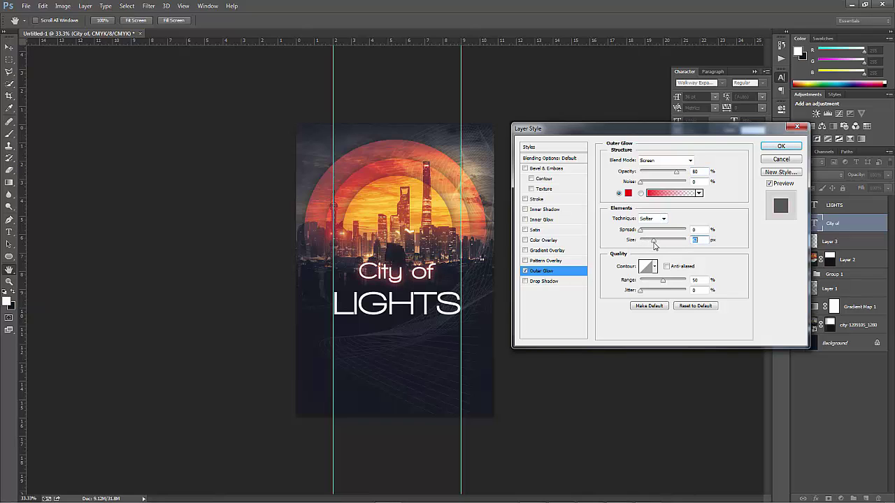
pyautogui.moveTo(654, 242); pyautogui.dragTo(655, 242)
pyautogui.click(641, 184)
pyautogui.click(781, 146)
# Step: Copy the glow layer style onto LIGHTS and add a new empty layer on top
pyautogui.rightClick(832, 223)
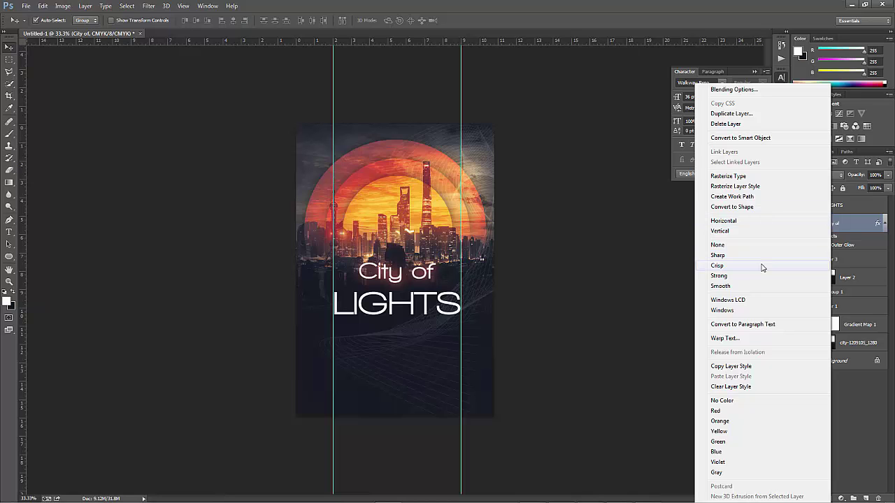
pyautogui.click(760, 366)
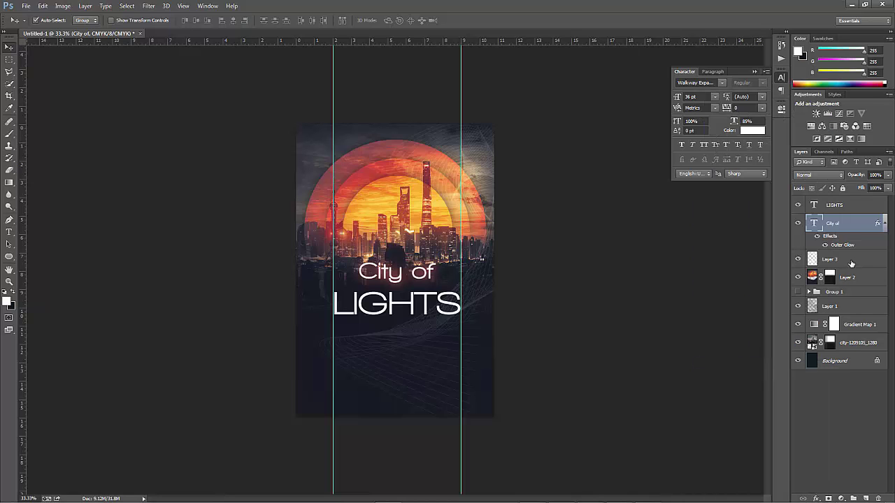
pyautogui.rightClick(840, 208)
pyautogui.click(752, 376)
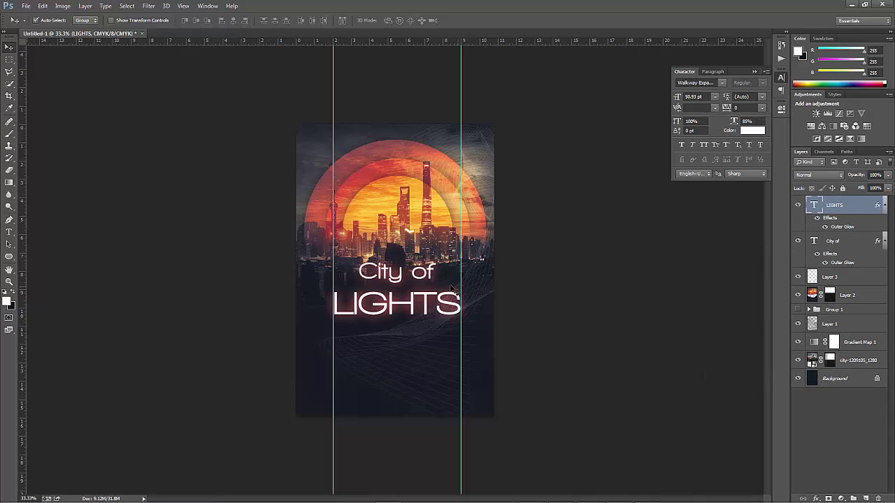
pyautogui.click(866, 498)
# Step: Start a 10 pt byline text below the title, then discard it
pyautogui.press('t')
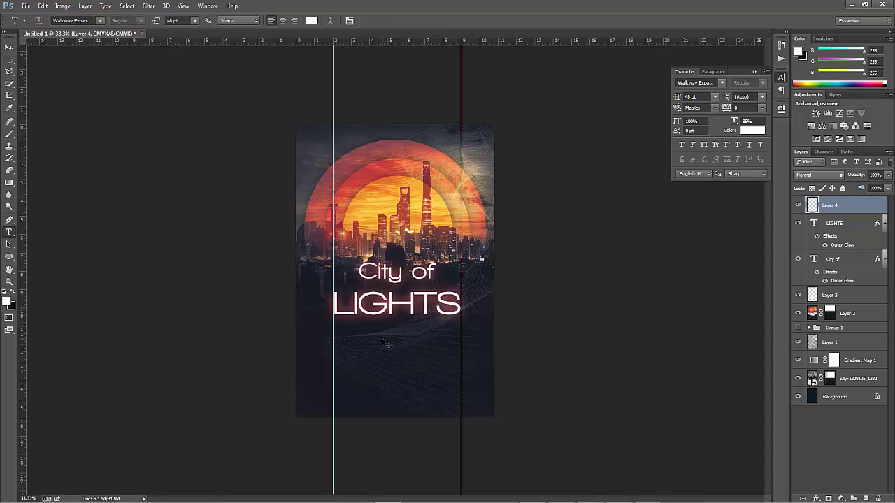
pyautogui.click(385, 335)
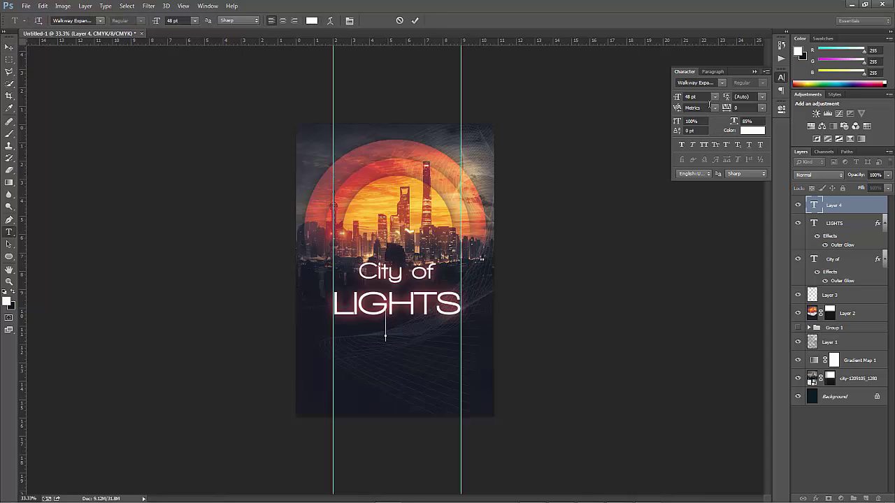
pyautogui.click(715, 97)
pyautogui.click(706, 152)
pyautogui.write('au')
pyautogui.hotkey('ctrl', 'a')
pyautogui.press('Delete')
pyautogui.hotkey('ctrl', 'z')
pyautogui.click(399, 21)
# Step: Type 'By:' below LIGHTS at 14 pt and nudge it up and right under the title
pyautogui.click(377, 337)
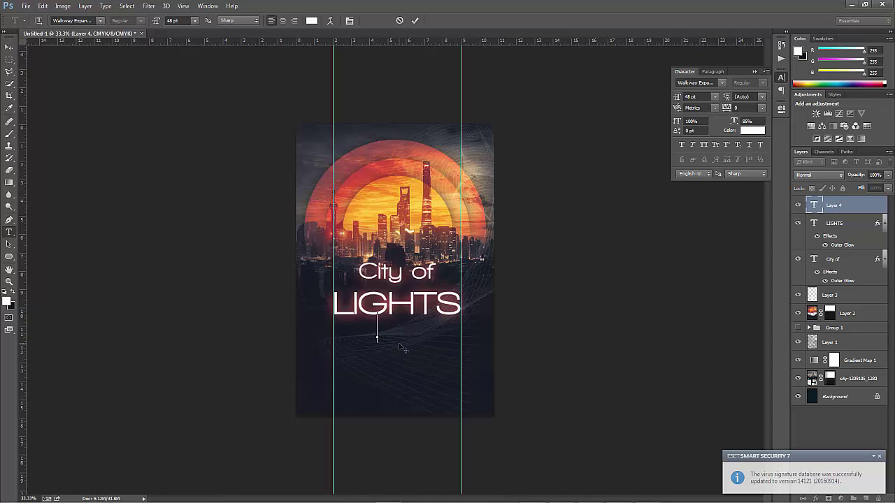
pyautogui.write('By')
pyautogui.write(':')
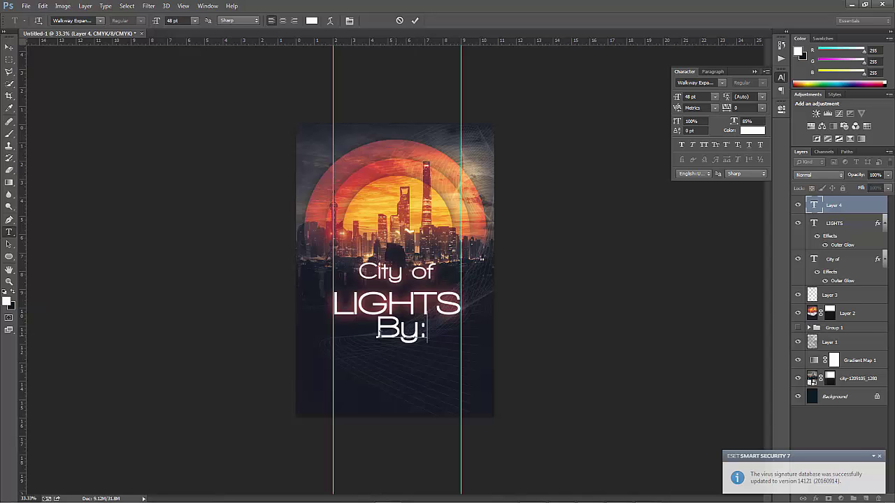
pyautogui.moveTo(427, 334); pyautogui.dragTo(358, 336)
pyautogui.click(714, 97)
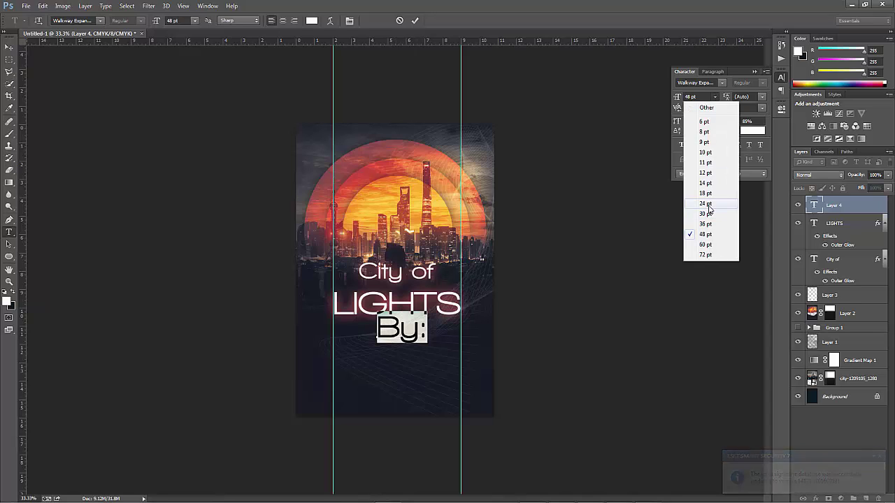
pyautogui.click(707, 203)
pyautogui.click(714, 97)
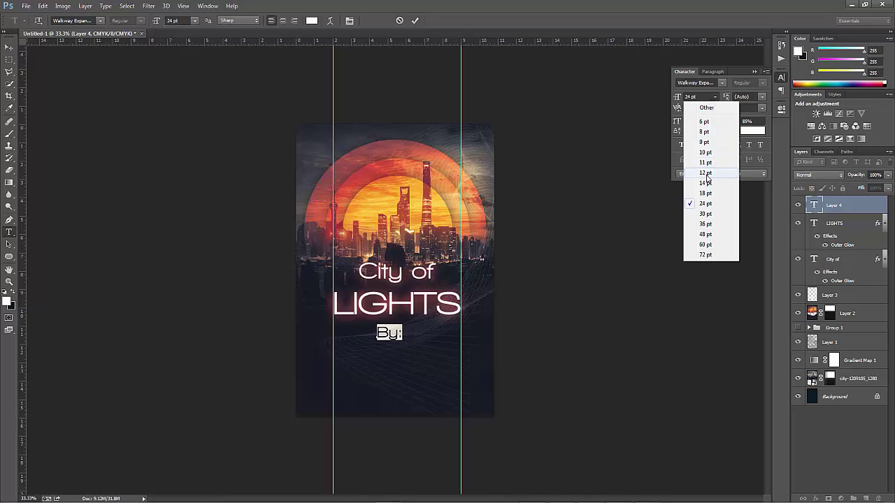
pyautogui.click(705, 181)
pyautogui.click(415, 20)
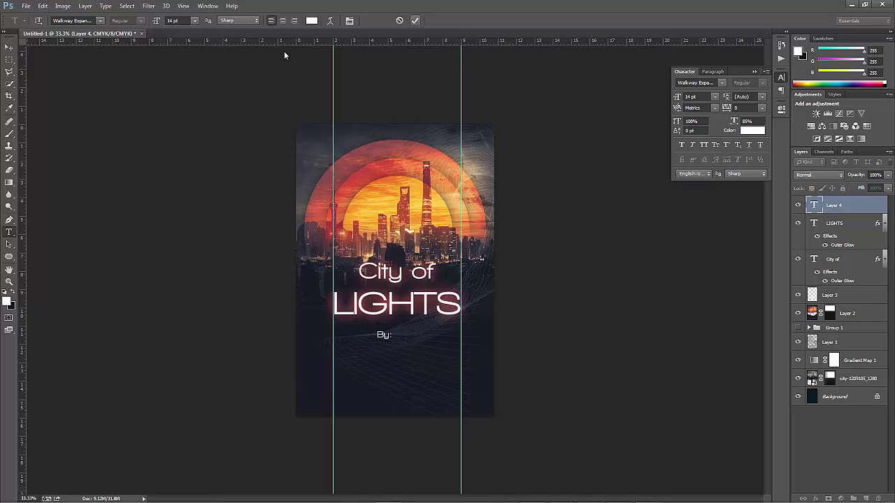
pyautogui.click(9, 46)
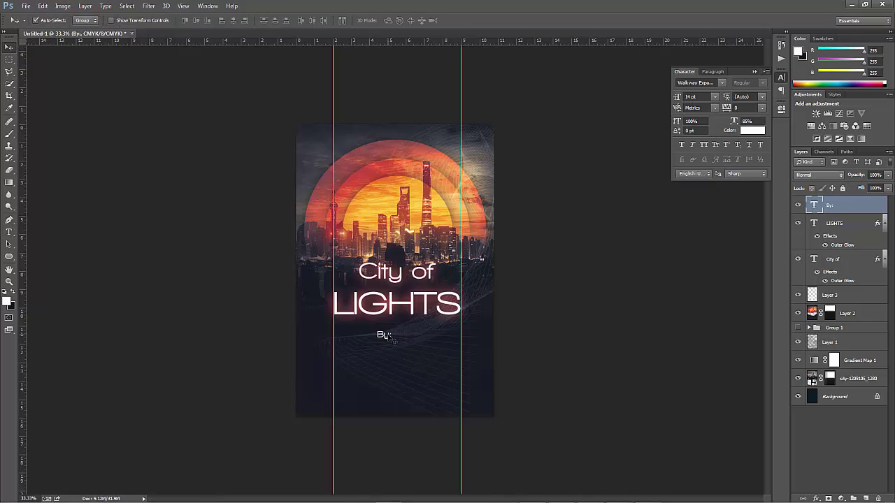
pyautogui.moveTo(388, 337); pyautogui.dragTo(401, 332)
# Step: Add the designer's name on a new text layer and move it beneath 'By:'
pyautogui.click(866, 498)
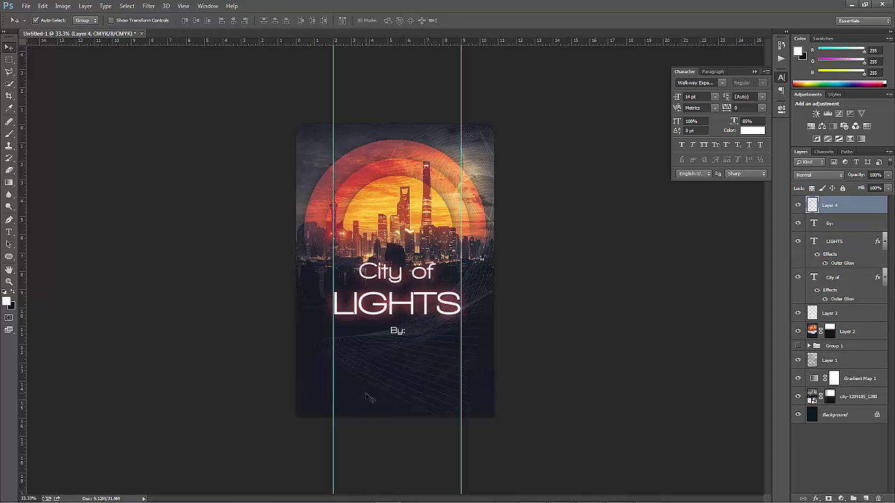
pyautogui.press('t')
pyautogui.click(350, 369)
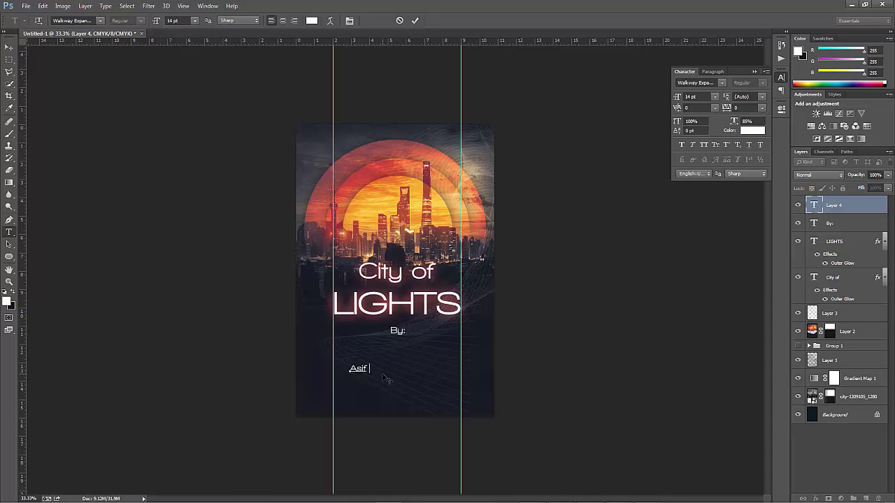
pyautogui.press('BackSpace')
pyautogui.press('BackSpace')
pyautogui.click(416, 21)
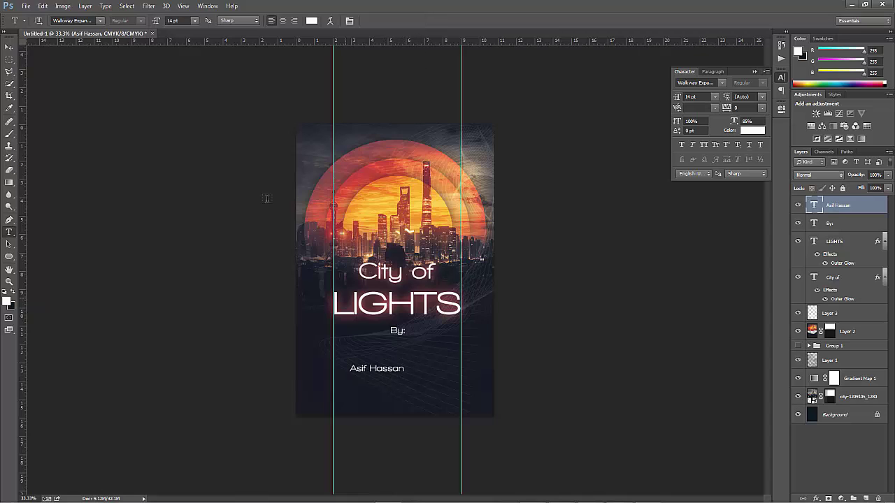
pyautogui.click(14, 49)
pyautogui.moveTo(398, 372); pyautogui.dragTo(416, 347)
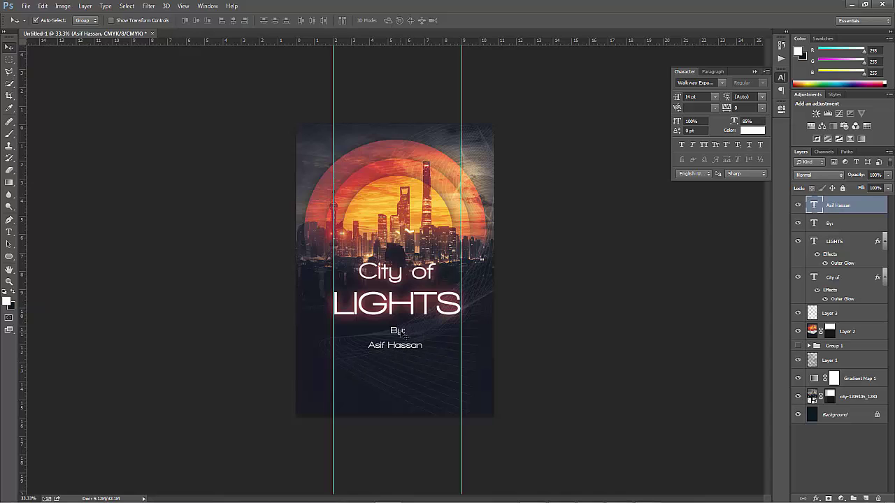
# Step: Align 'By:' and the name line to LIGHTS' horizontal centre
pyautogui.keyDown('shift'); pyautogui.click(403, 336); pyautogui.keyUp('shift')
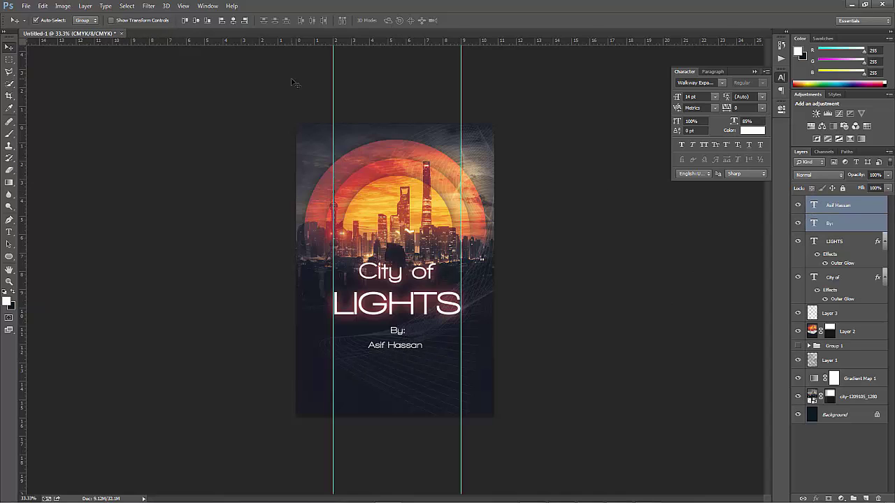
pyautogui.click(234, 21)
pyautogui.click(416, 317)
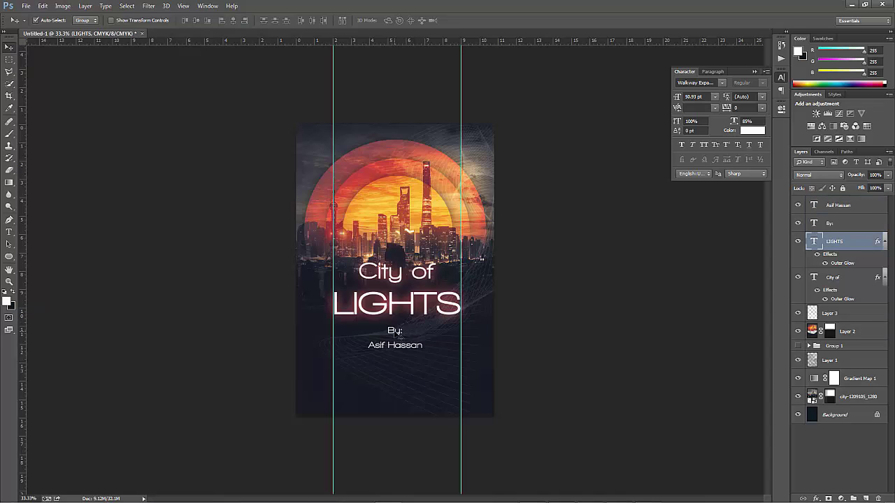
pyautogui.keyDown('shift'); pyautogui.click(396, 332); pyautogui.keyUp('shift')
pyautogui.keyDown('shift'); pyautogui.click(407, 347); pyautogui.keyUp('shift')
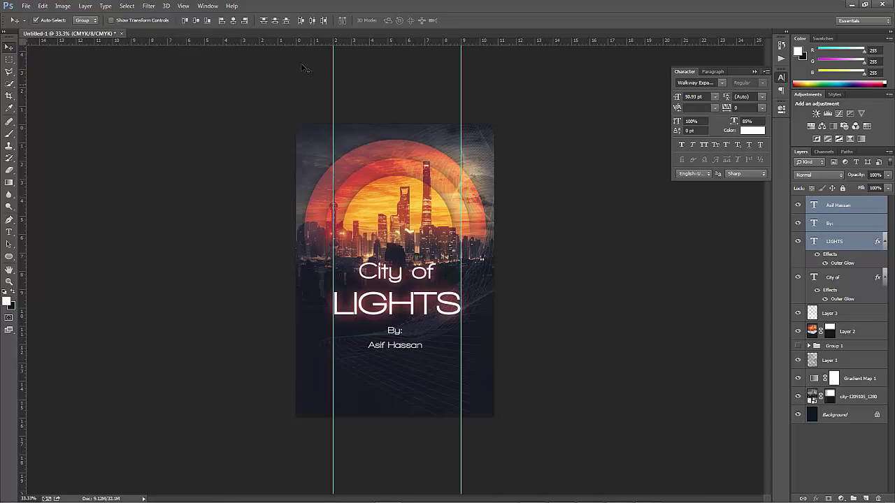
pyautogui.click(233, 20)
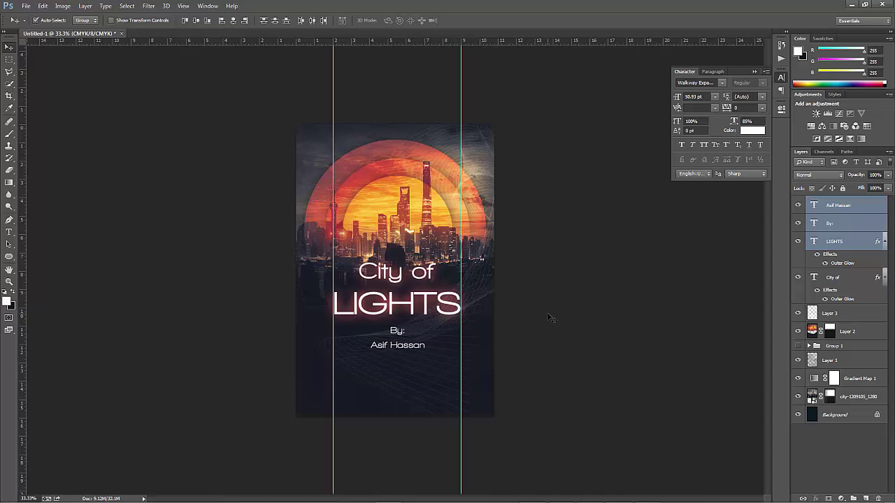
pyautogui.click(832, 225)
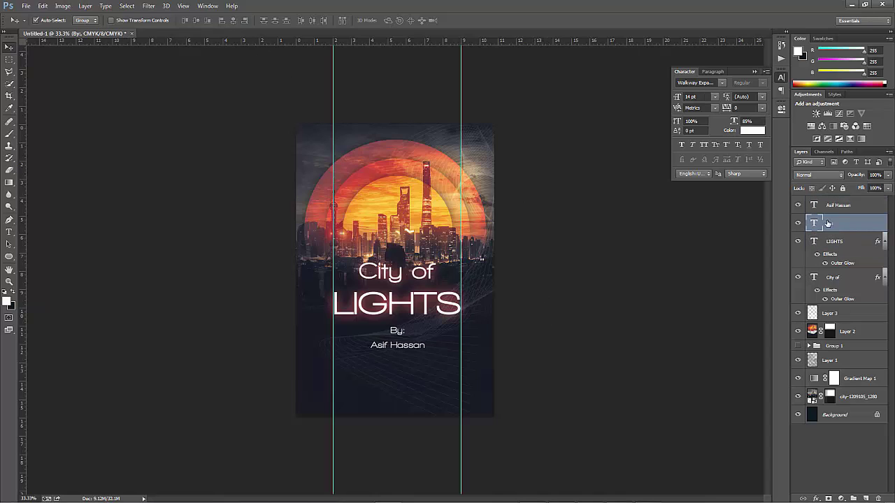
pyautogui.click(835, 207)
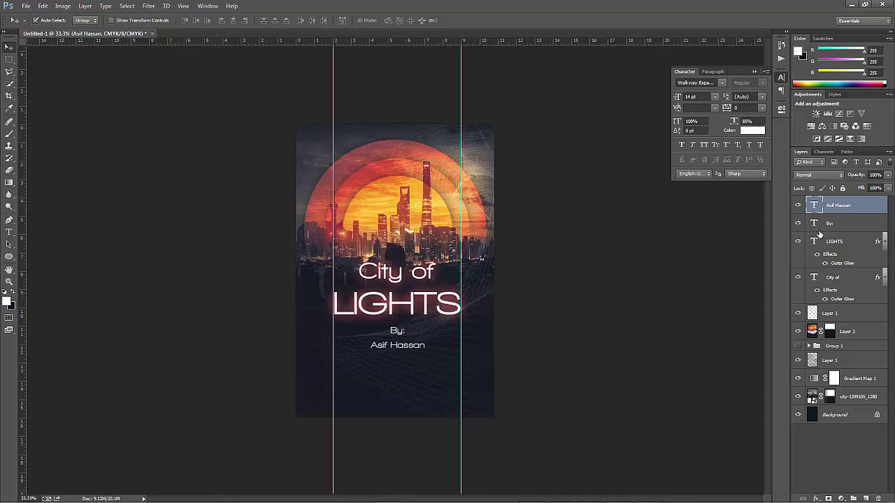
# Step: Add the designer's website URL as a text line near the poster's bottom edge
pyautogui.click(866, 499)
pyautogui.press('t')
pyautogui.click(354, 411)
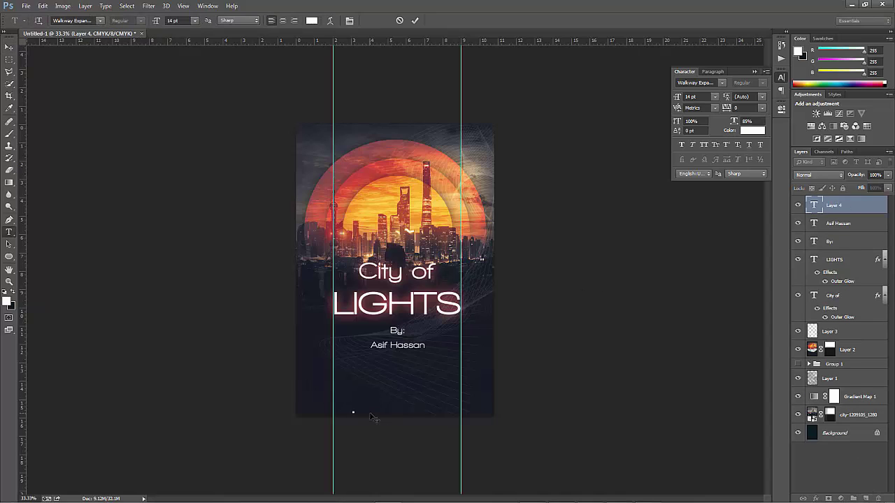
pyautogui.write('www')
pyautogui.write('.asif')
pyautogui.write('designs.')
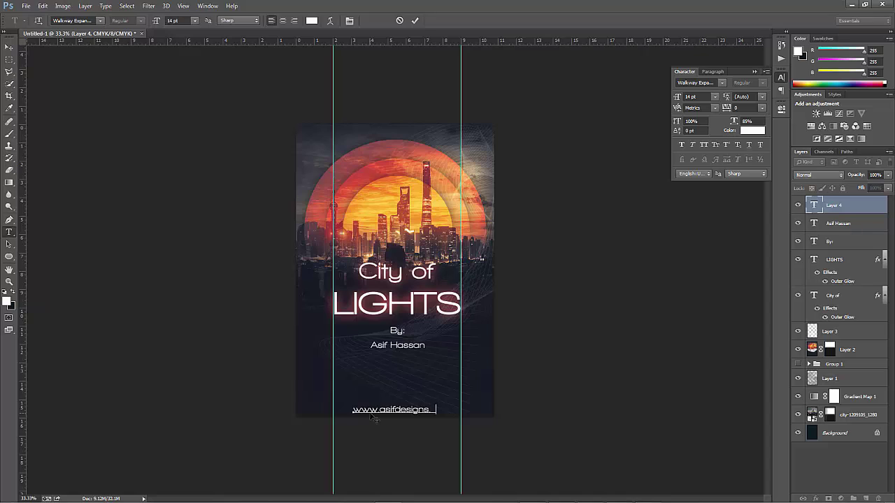
pyautogui.write('com')
pyautogui.click(414, 21)
pyautogui.click(9, 49)
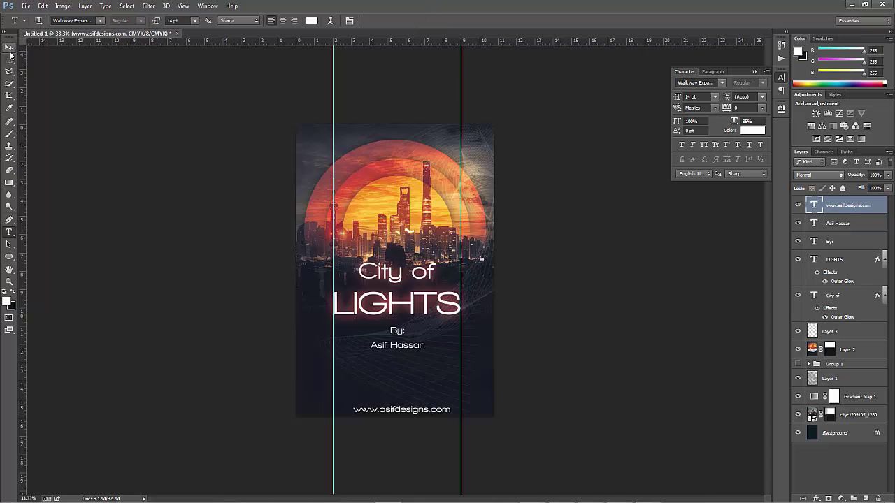
# Step: Horizontally centre the URL, 'By:', name and LIGHTS, then nudge the name line down slightly
pyautogui.keyDown('shift'); pyautogui.click(403, 348); pyautogui.keyUp('shift')
pyautogui.keyDown('shift'); pyautogui.click(403, 332); pyautogui.keyUp('shift')
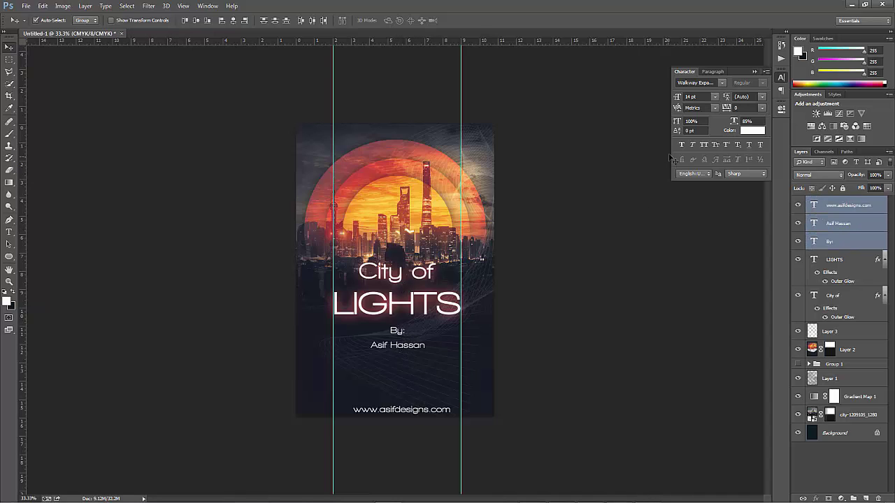
pyautogui.click(234, 21)
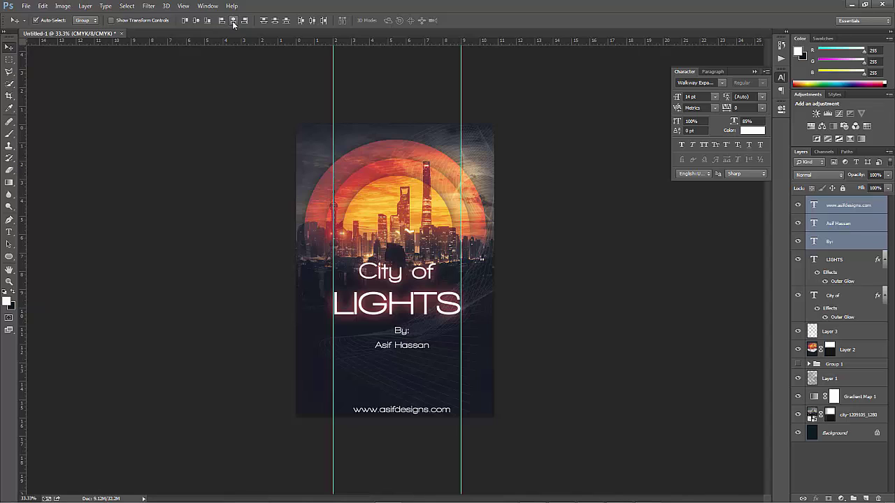
pyautogui.keyDown('shift'); pyautogui.click(422, 297); pyautogui.keyUp('shift')
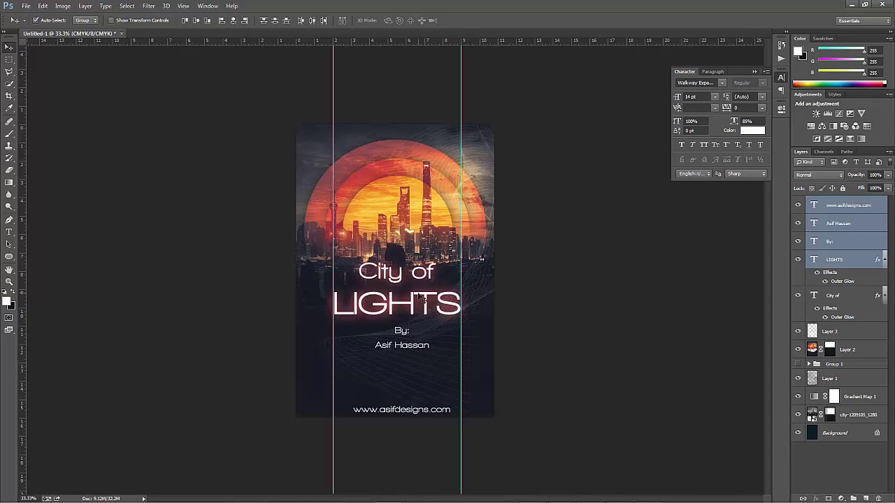
pyautogui.click(233, 21)
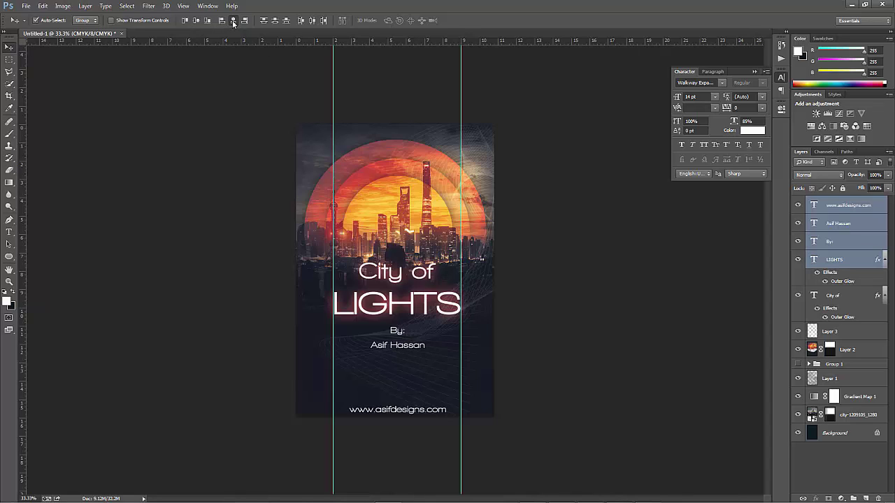
pyautogui.click(590, 271)
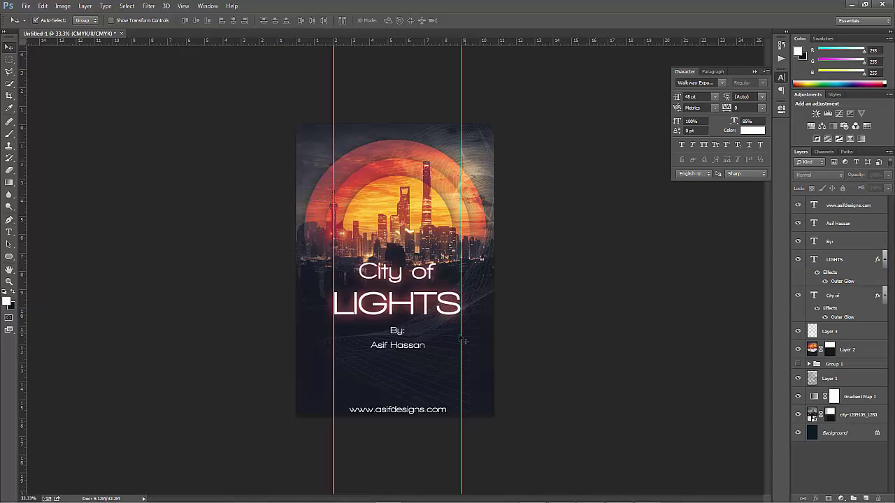
pyautogui.click(422, 353)
pyautogui.press('Down')
pyautogui.press('Down')
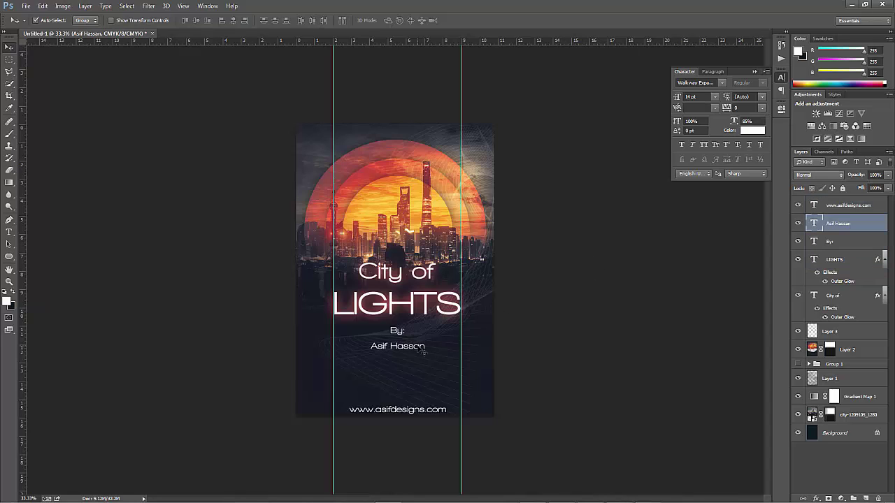
pyautogui.press('Down')
pyautogui.press('Down')
pyautogui.click(404, 336)
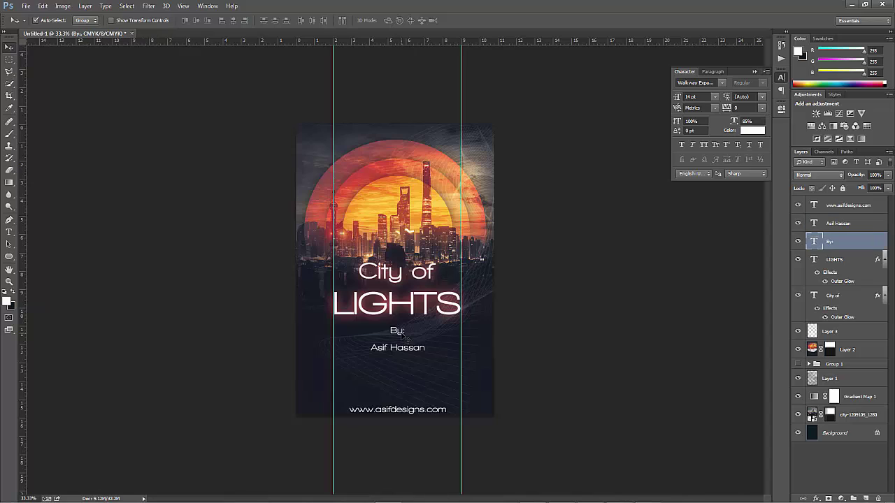
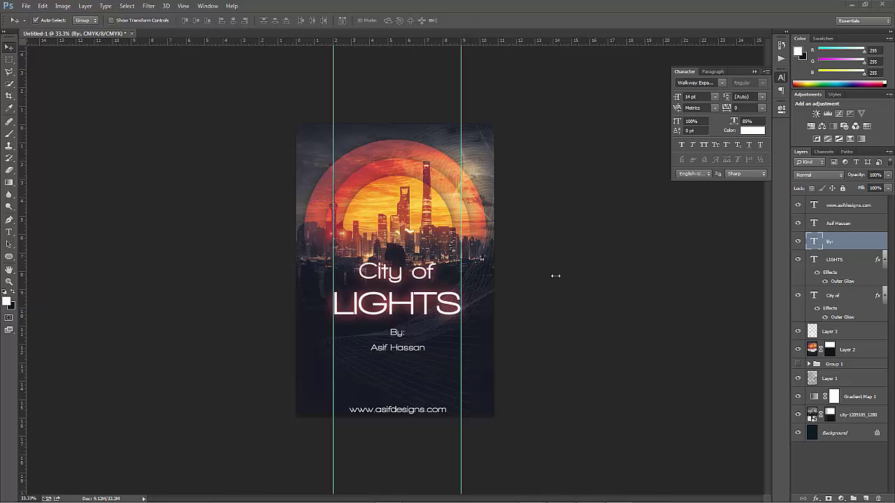
pyautogui.click(883, 260)
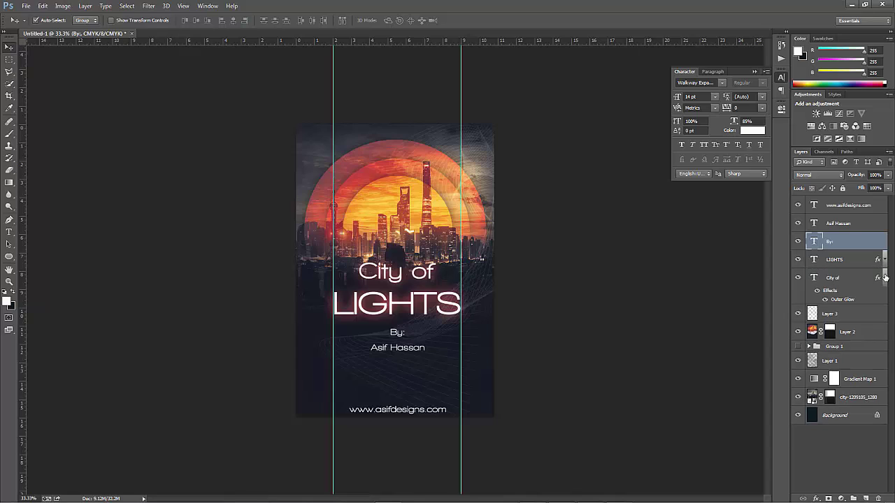
pyautogui.click(885, 278)
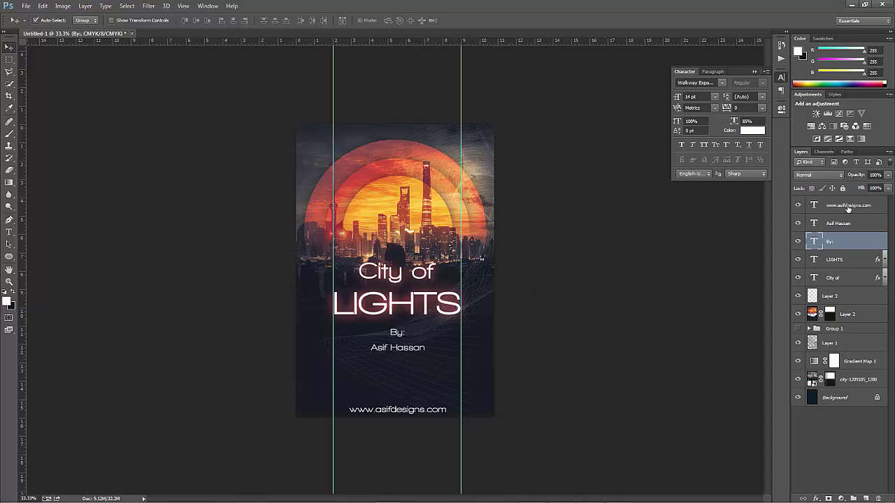
pyautogui.moveTo(848, 208)
pyautogui.mouseDown()
pyautogui.moveTo(825, 399)
pyautogui.moveTo(830, 393)
pyautogui.mouseUp()
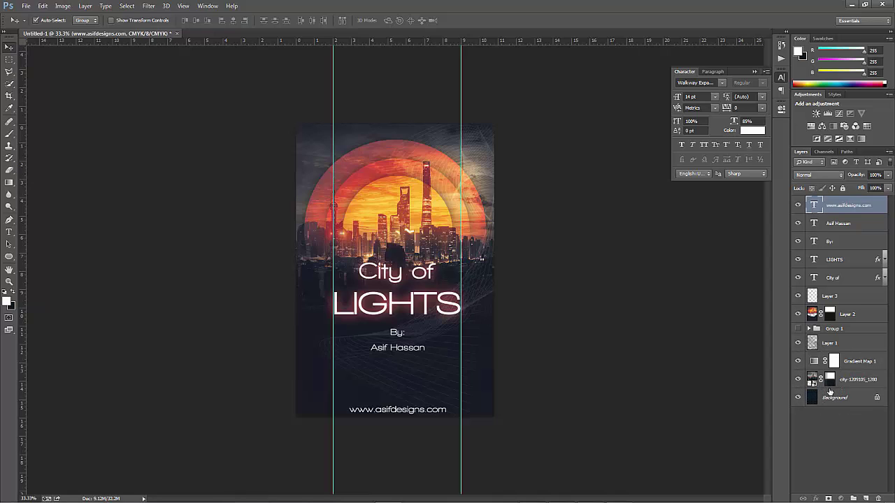
pyautogui.keyDown('shift'); pyautogui.click(833, 277); pyautogui.keyUp('shift')
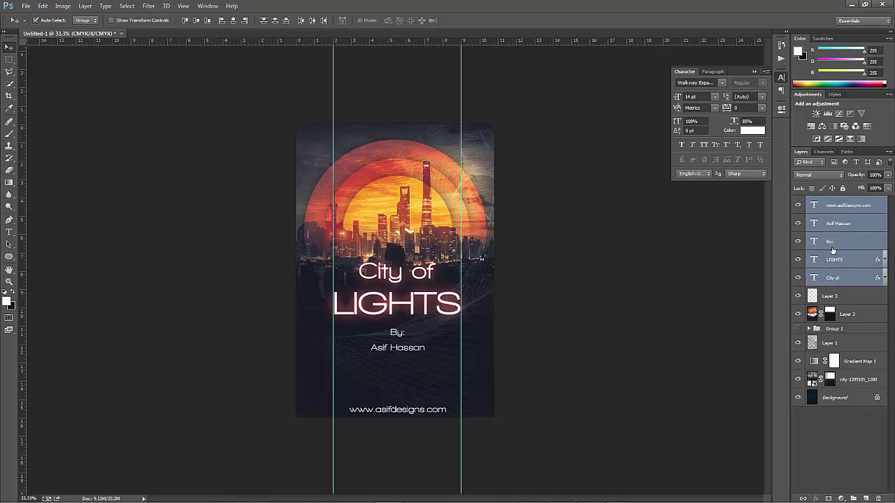
pyautogui.hotkey('ctrl', 'g')
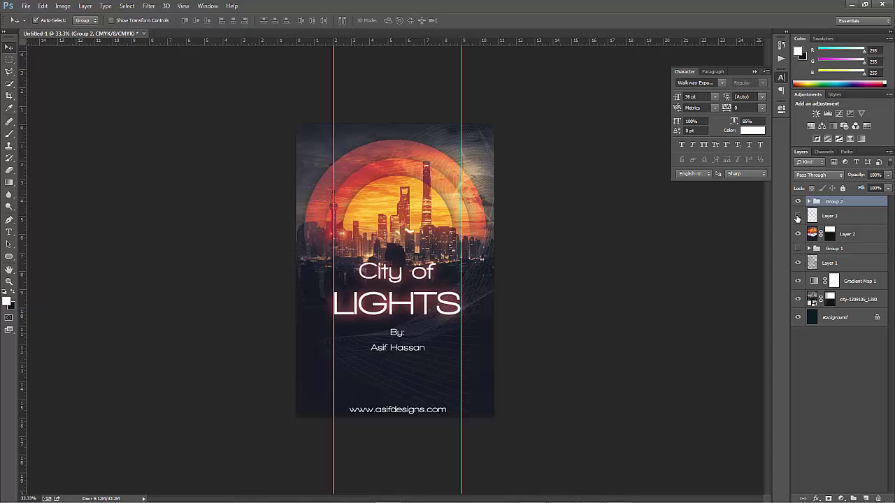
# Step: Compare Layer 3 and Group 1 visibility, then move Group 1 just above the Background
pyautogui.click(798, 216)
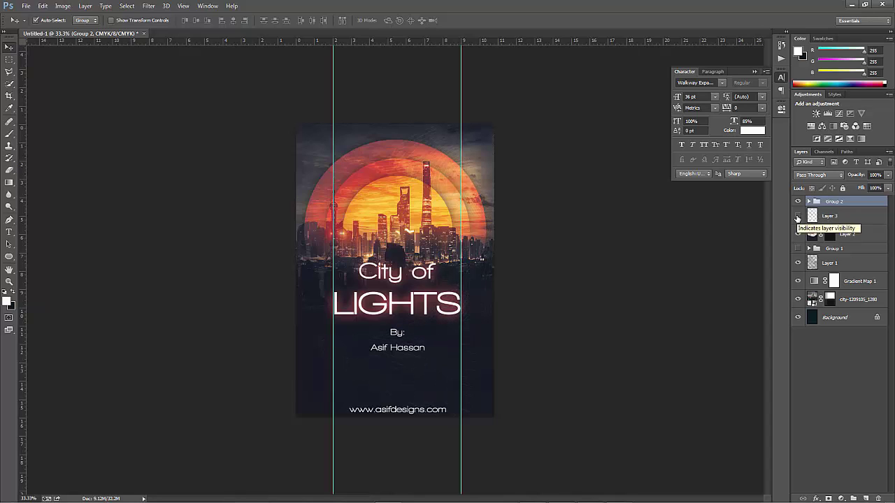
pyautogui.click(798, 217)
pyautogui.click(798, 217)
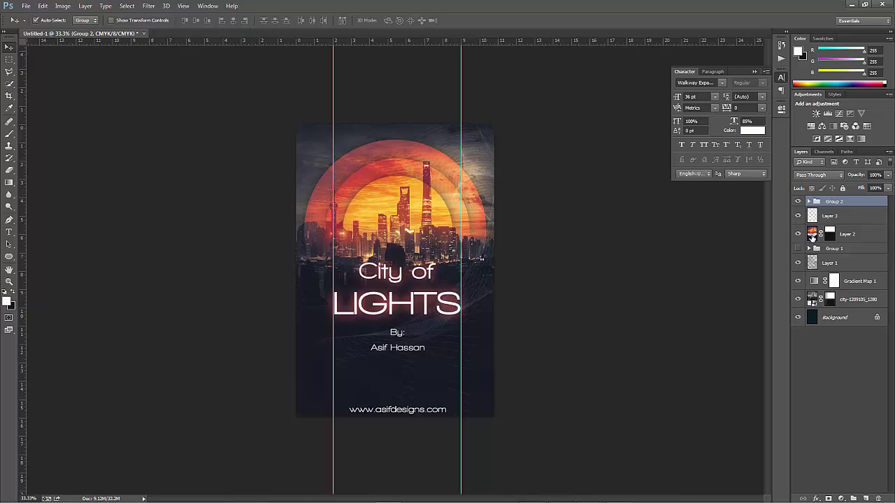
pyautogui.click(799, 249)
pyautogui.moveTo(834, 250); pyautogui.dragTo(833, 306)
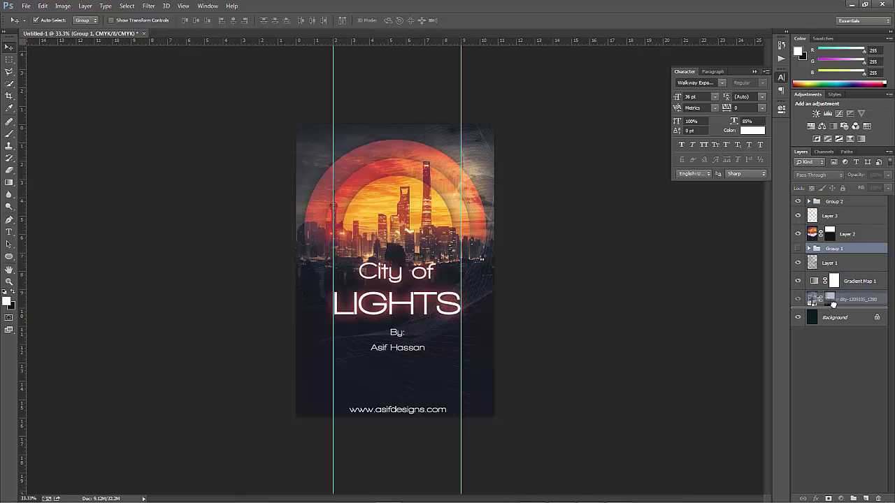
pyautogui.click(800, 289)
pyautogui.click(799, 289)
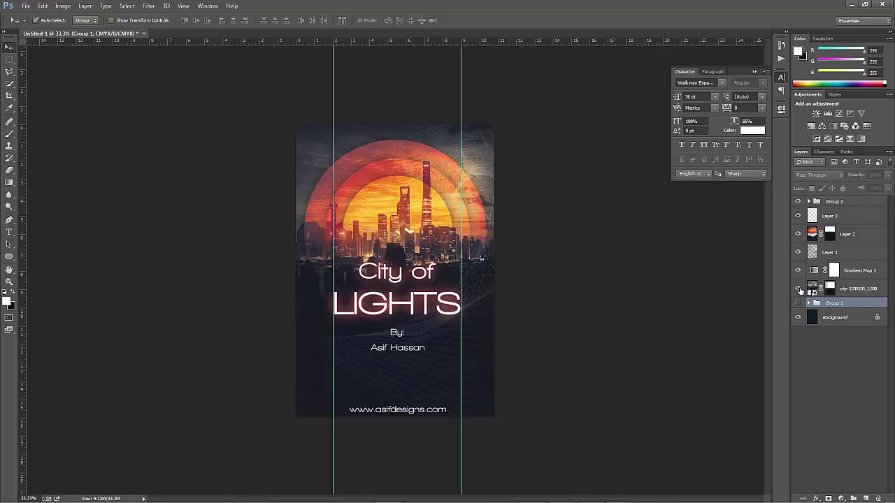
# Step: Try merging Group 2 through the city photo, undo the merge, and reselect Group 1
pyautogui.keyDown('shift'); pyautogui.click(823, 203); pyautogui.keyUp('shift')
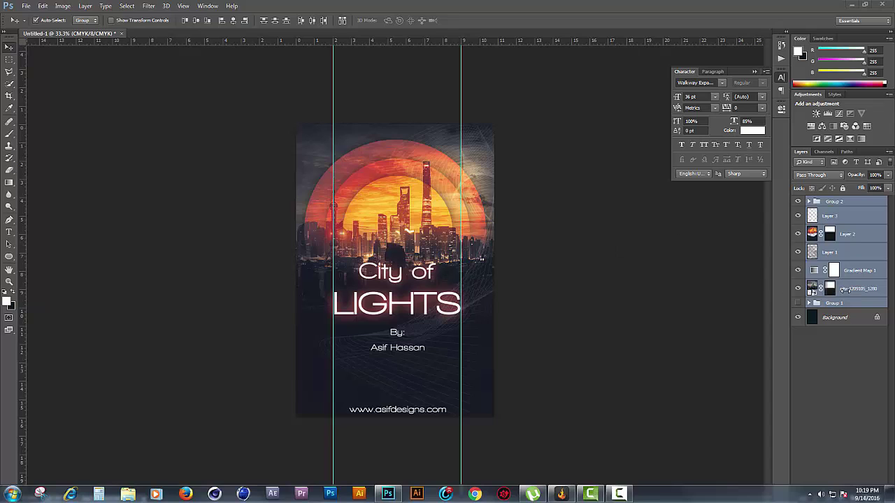
pyautogui.click(841, 203)
pyautogui.keyDown('shift'); pyautogui.click(847, 291); pyautogui.keyUp('shift')
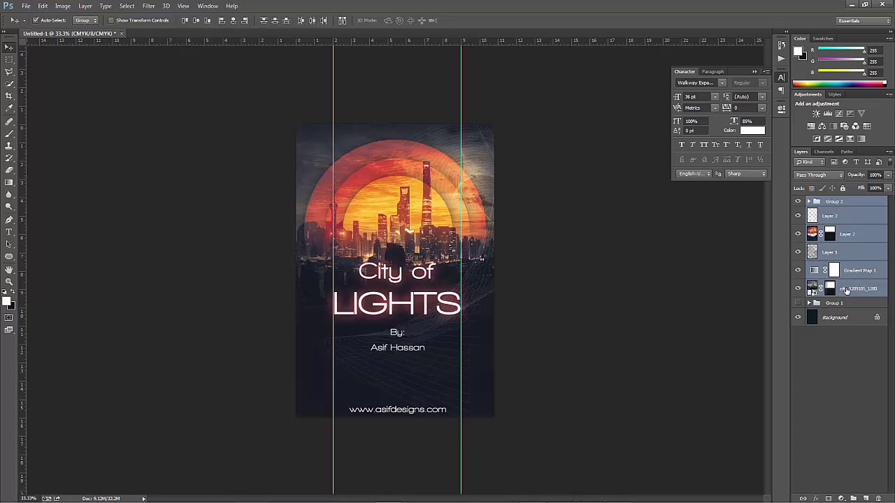
pyautogui.rightClick(846, 290)
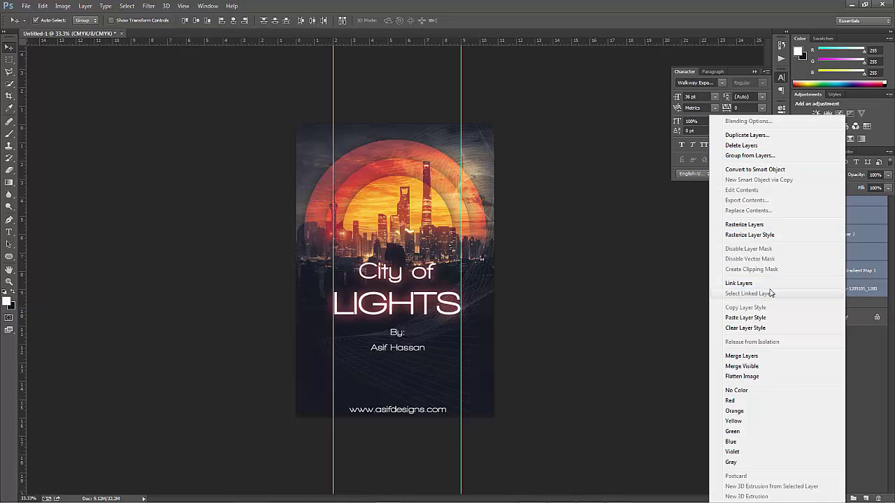
pyautogui.click(741, 356)
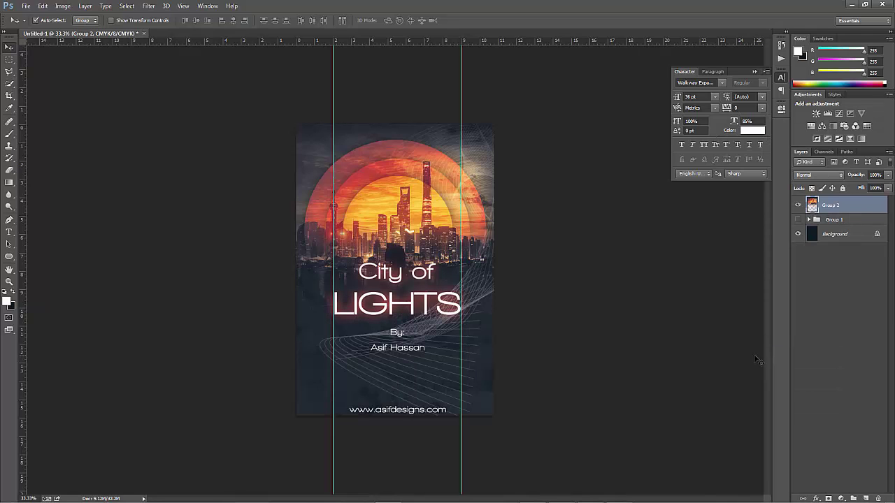
pyautogui.hotkey('ctrl', 'z')
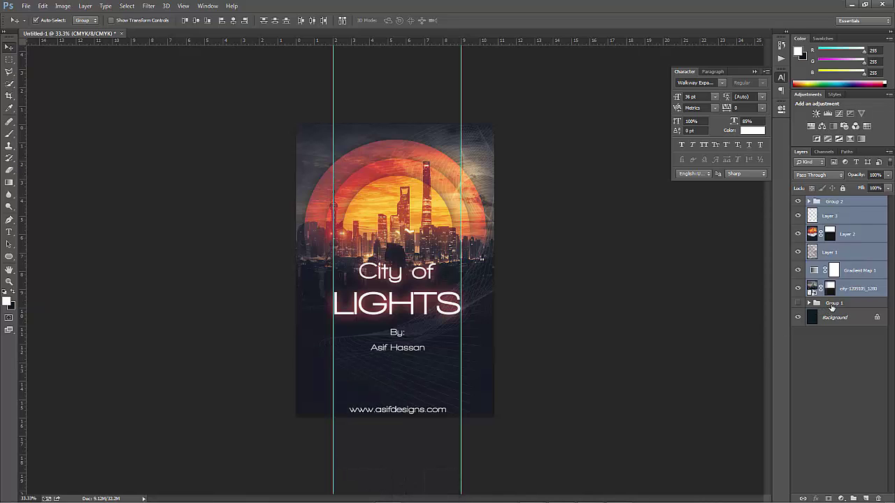
pyautogui.click(829, 305)
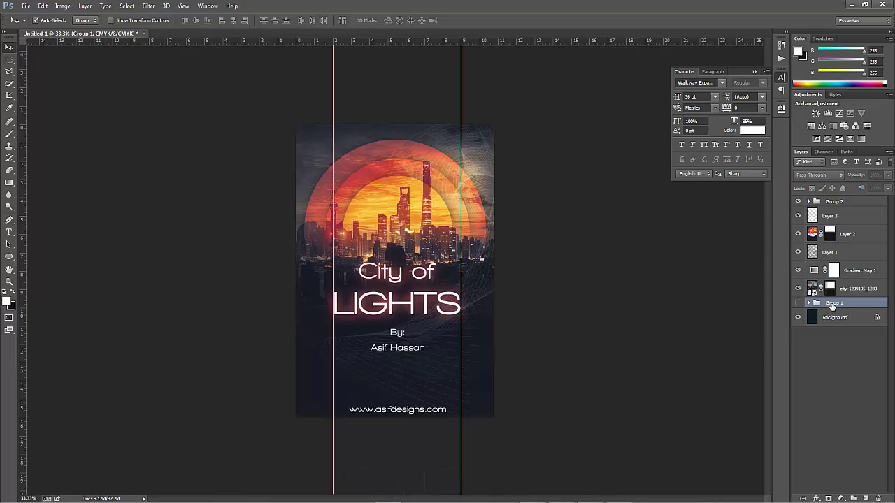
# Step: Save a JPEG copy of the cover under a new file name, accepting the quality settings
pyautogui.click(25, 6)
pyautogui.click(70, 117)
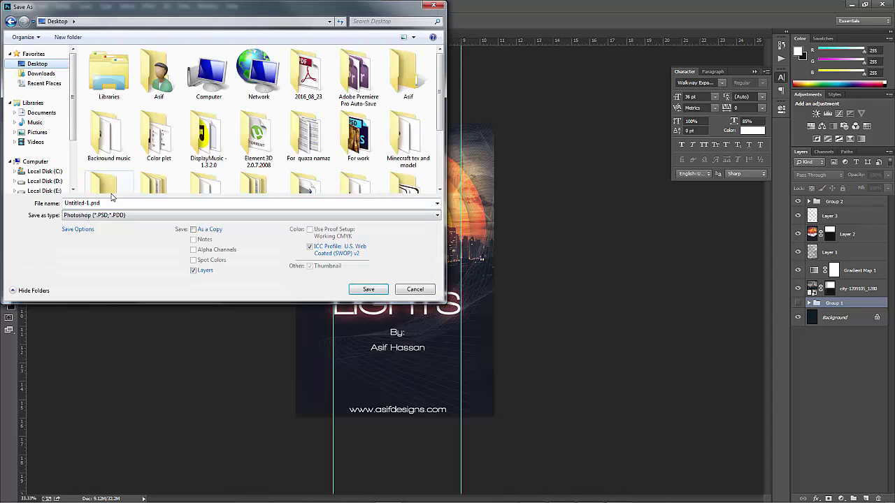
pyautogui.click(115, 215)
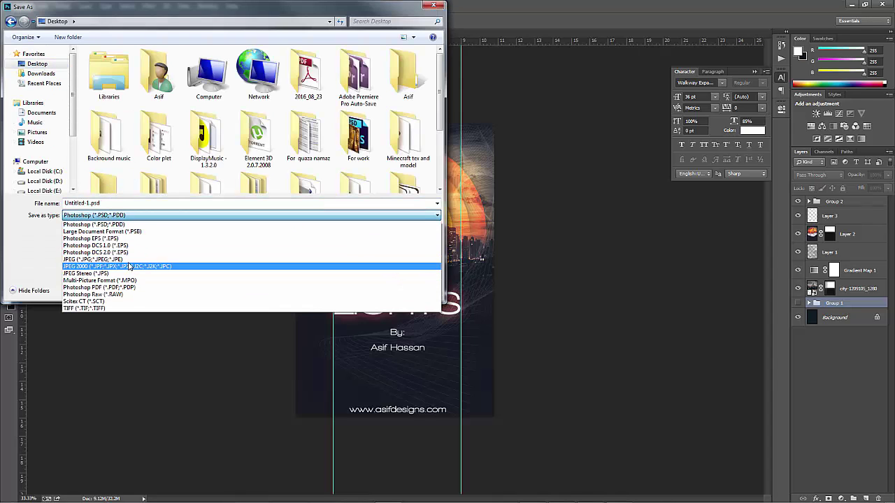
pyautogui.click(98, 259)
pyautogui.click(88, 203)
pyautogui.moveTo(87, 203); pyautogui.dragTo(42, 205)
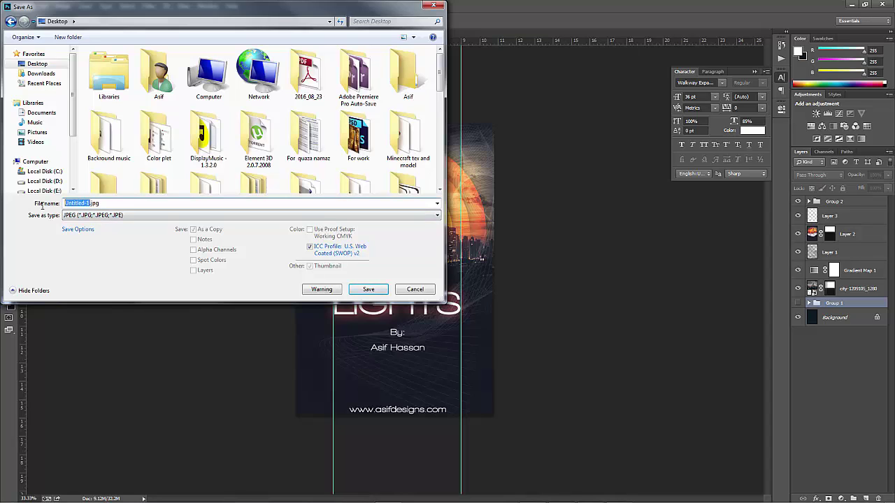
pyautogui.write('work')
pyautogui.click(369, 287)
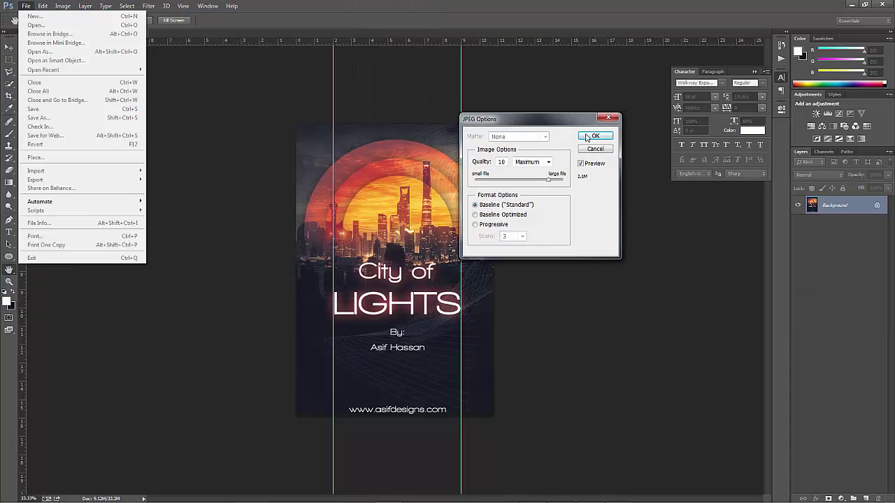
pyautogui.click(595, 135)
# Step: Save the layered document as book cover.psd in D:\My Portfolio Work
pyautogui.click(25, 6)
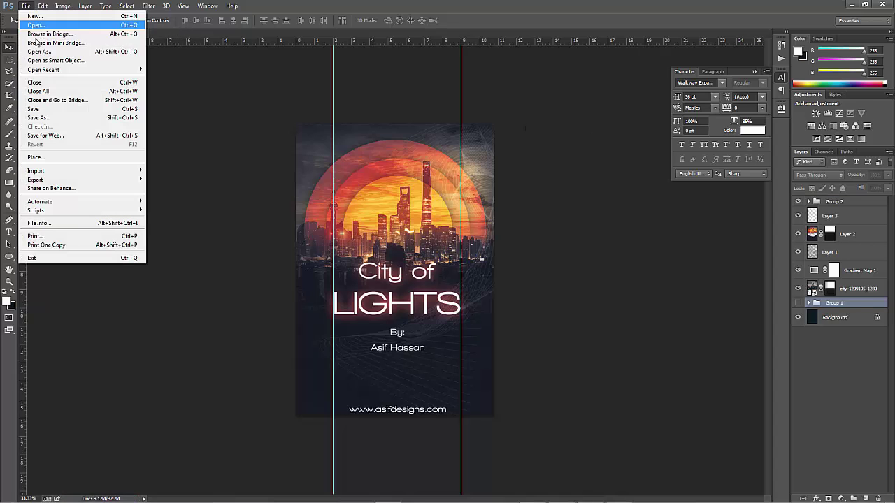
pyautogui.click(40, 118)
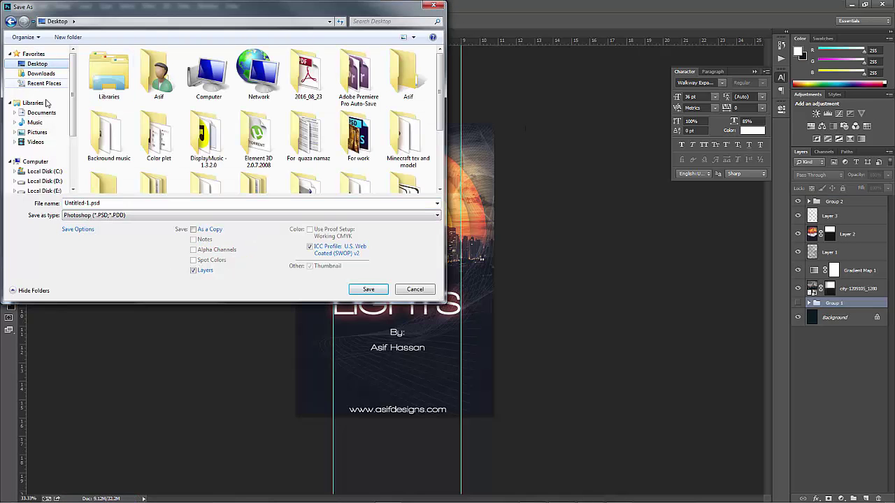
pyautogui.click(44, 181)
pyautogui.moveTo(439, 105); pyautogui.dragTo(439, 166)
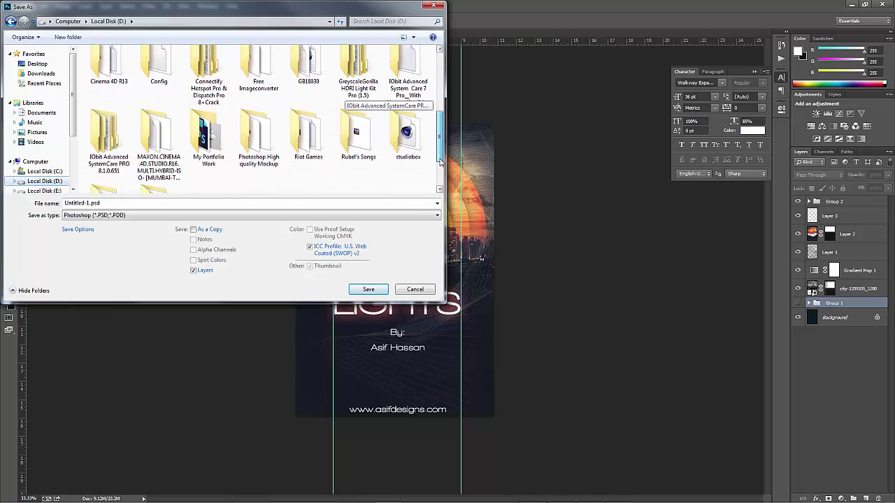
pyautogui.doubleClick(213, 140)
pyautogui.click(81, 203)
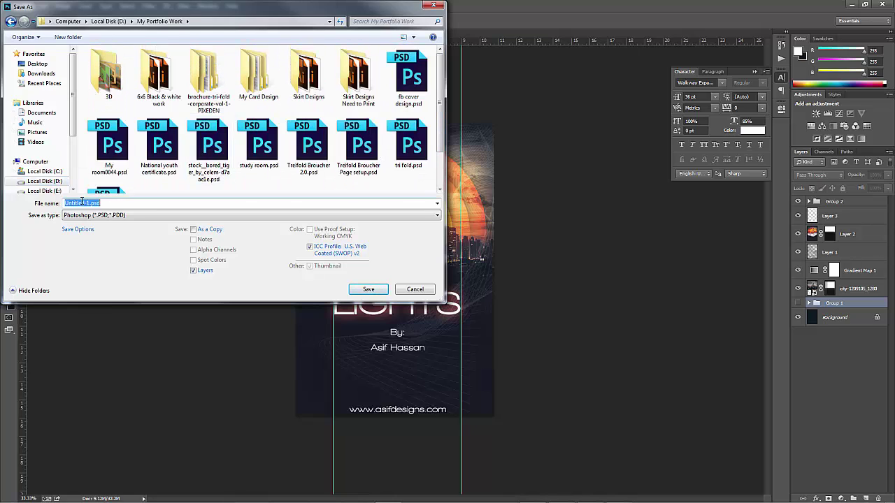
pyautogui.press('BackSpace')
pyautogui.write('book cover')
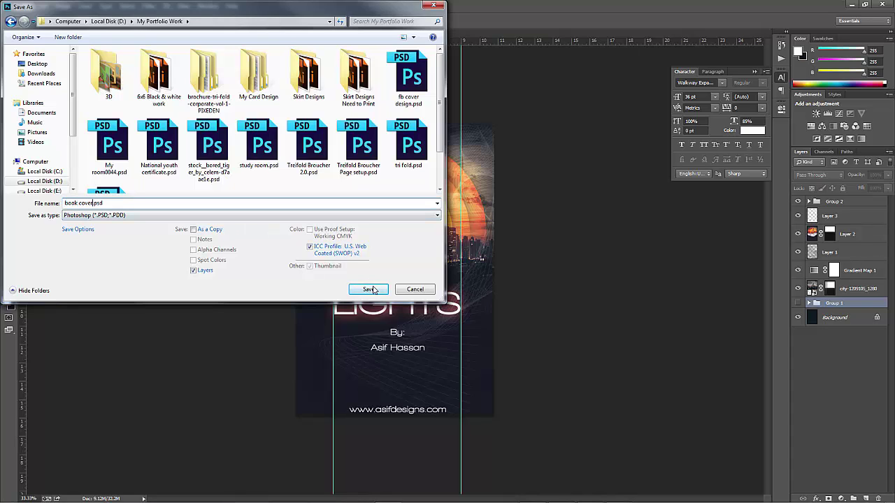
pyautogui.click(374, 289)
pyautogui.click(550, 154)
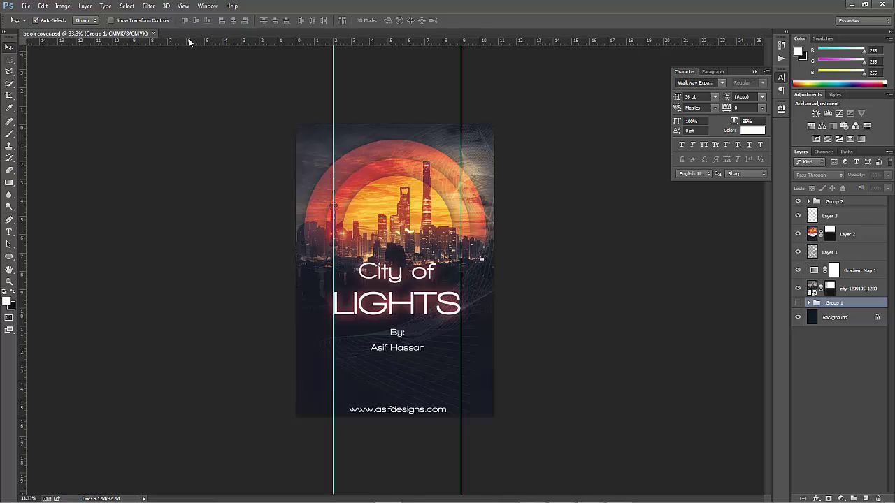
# Step: Close book cover.psd and create a new 1920 × 1080 pixel document
pyautogui.click(153, 32)
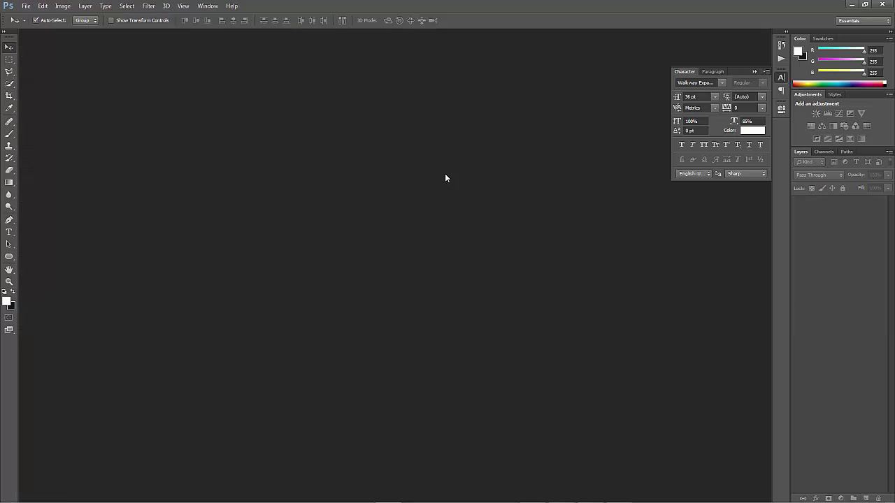
pyautogui.hotkey('ctrl', 'n')
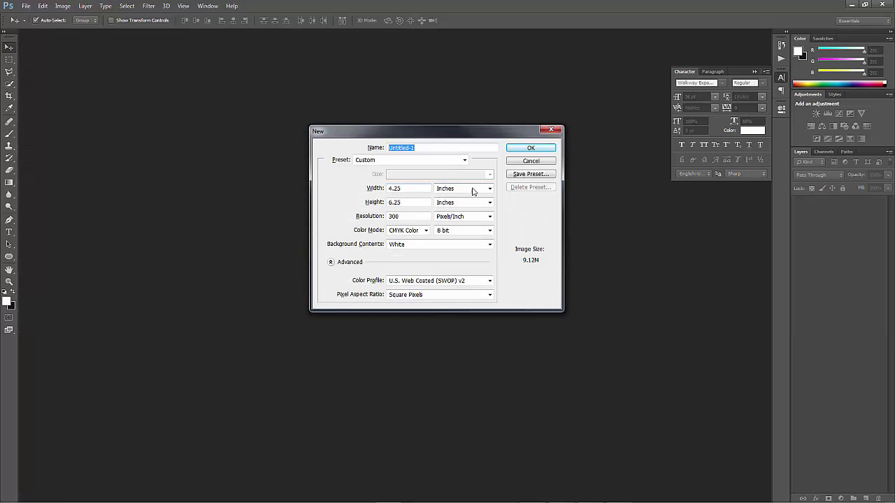
pyautogui.click(473, 191)
pyautogui.click(461, 196)
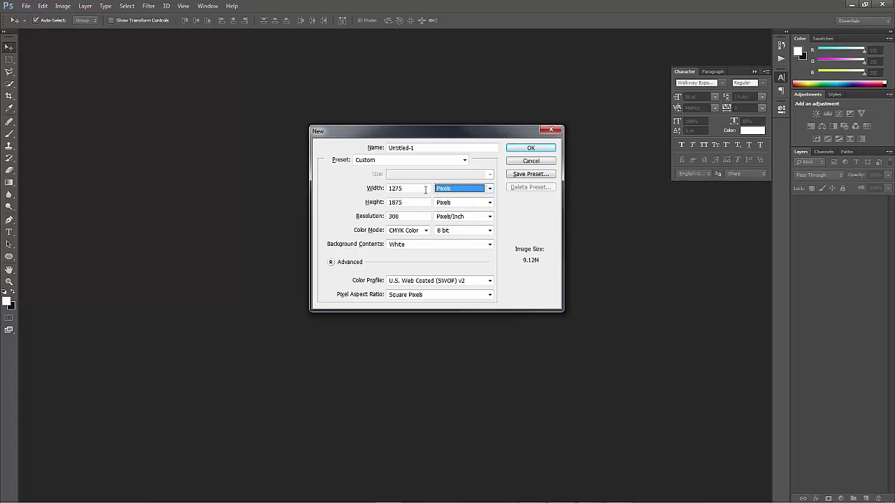
pyautogui.doubleClick(425, 189)
pyautogui.write('1')
pyautogui.write('0')
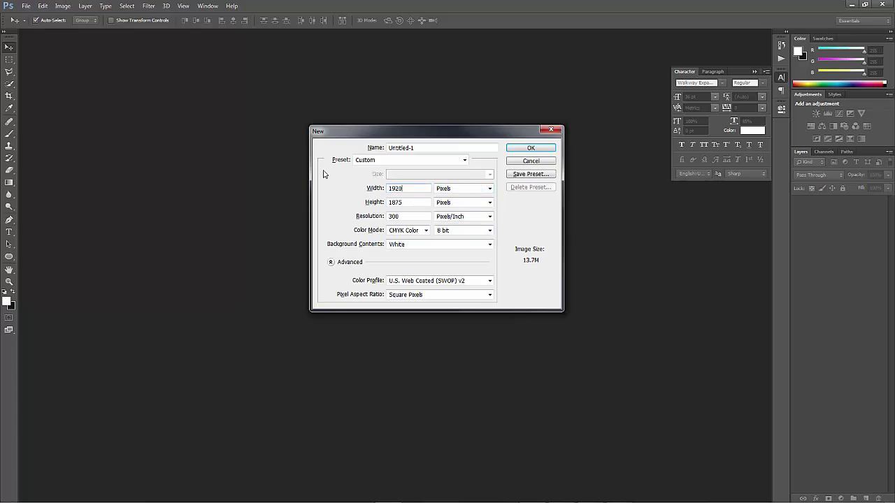
pyautogui.press('Tab')
pyautogui.write('1080')
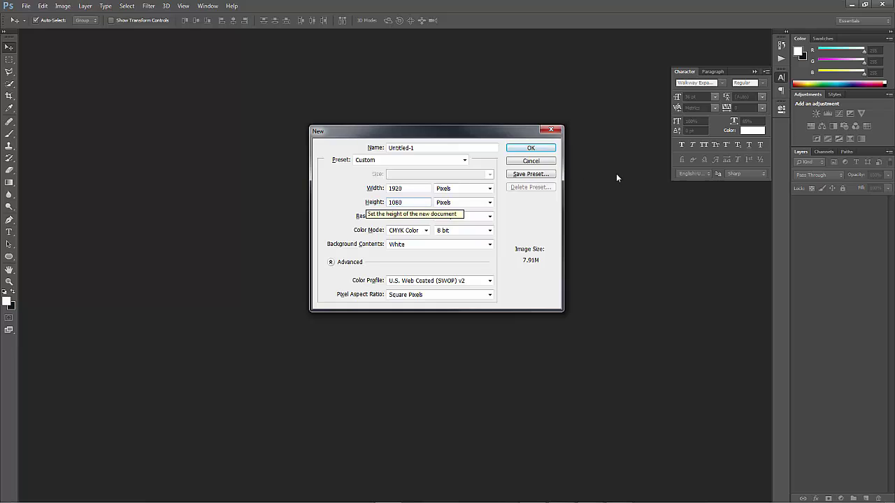
pyautogui.click(539, 148)
# Step: Drag work.jpg from the desktop into the new document and scale it to about 57.6%
pyautogui.click(852, 5)
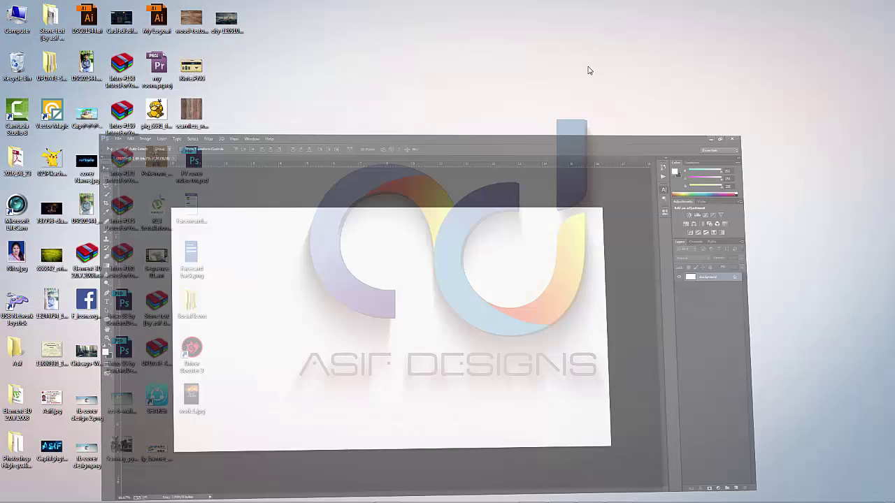
pyautogui.moveTo(194, 408); pyautogui.dragTo(304, 491)
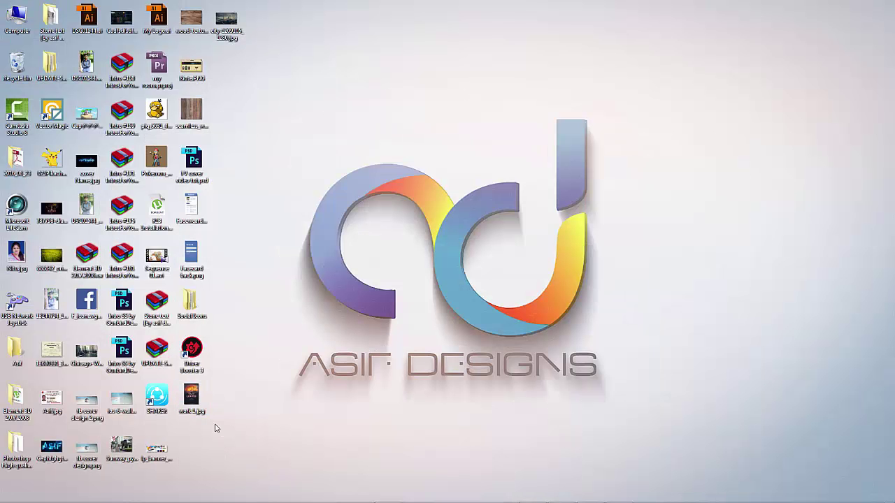
pyautogui.moveTo(191, 397)
pyautogui.mouseDown()
pyautogui.moveTo(390, 498)
pyautogui.moveTo(398, 311)
pyautogui.mouseUp()
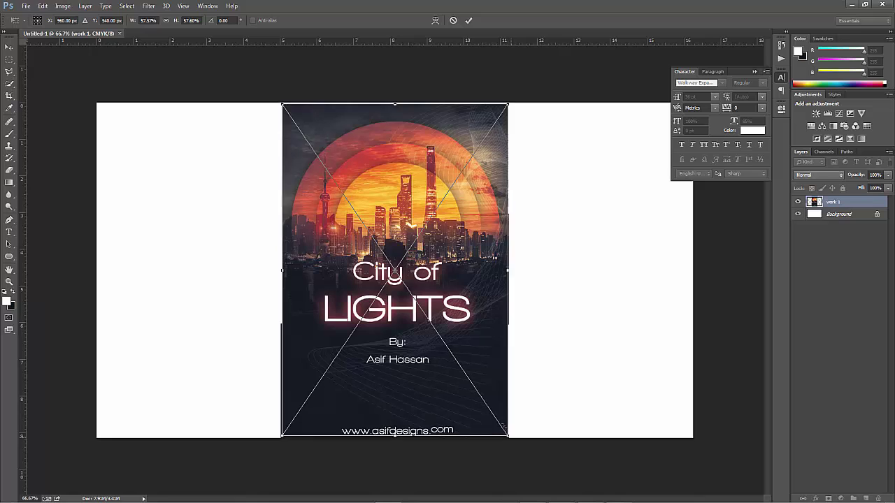
pyautogui.moveTo(511, 439); pyautogui.dragTo(497, 419)
# Step: Commit the placed cover and set the foreground colour to a very light grey
pyautogui.click(468, 20)
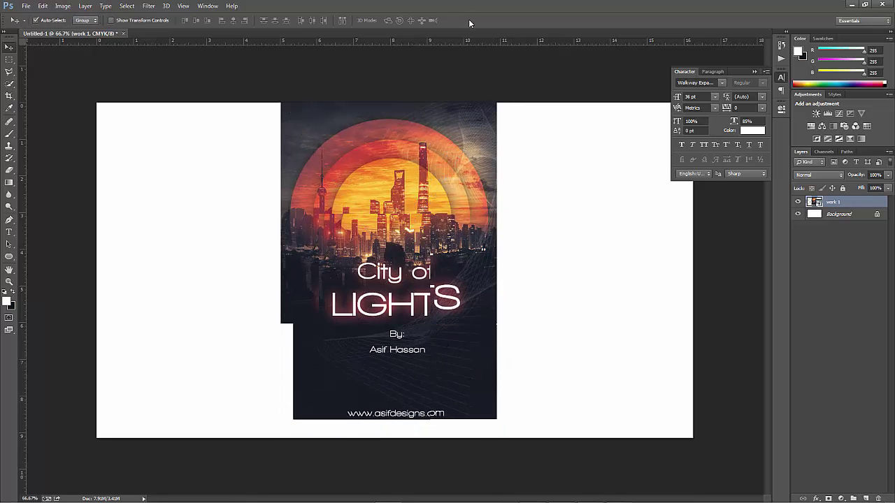
pyautogui.click(843, 216)
pyautogui.click(7, 302)
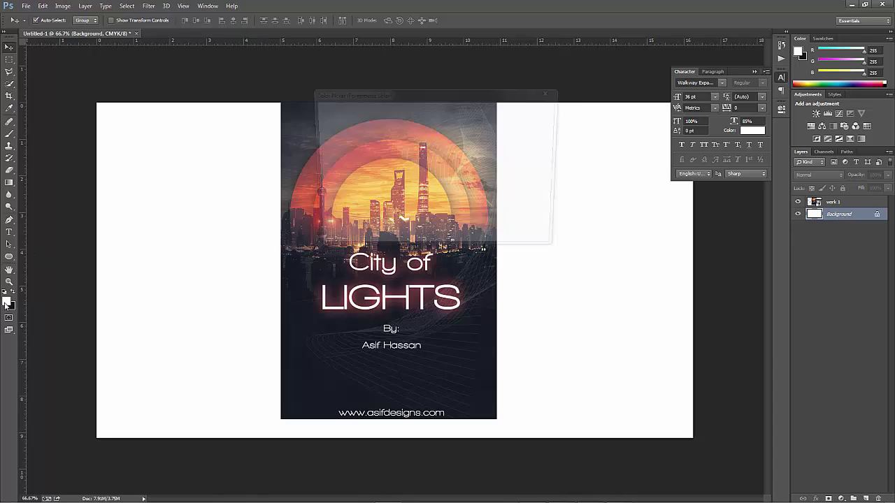
pyautogui.moveTo(319, 147); pyautogui.dragTo(316, 134)
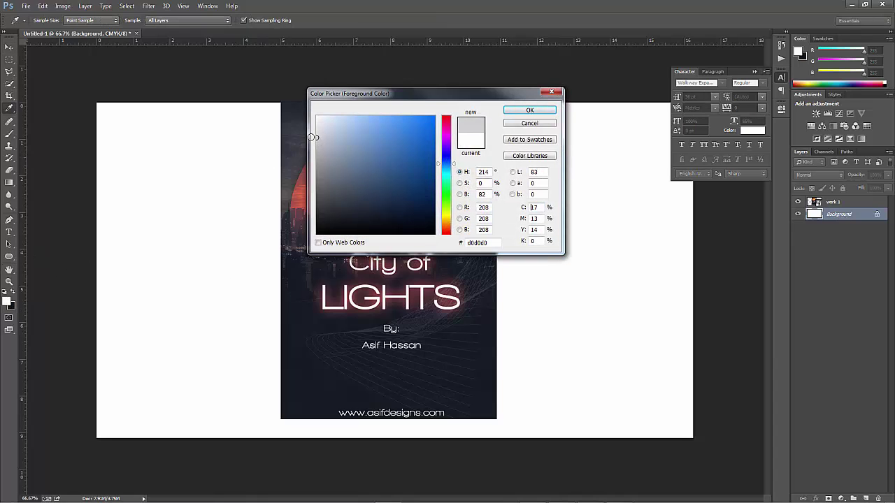
pyautogui.click(538, 112)
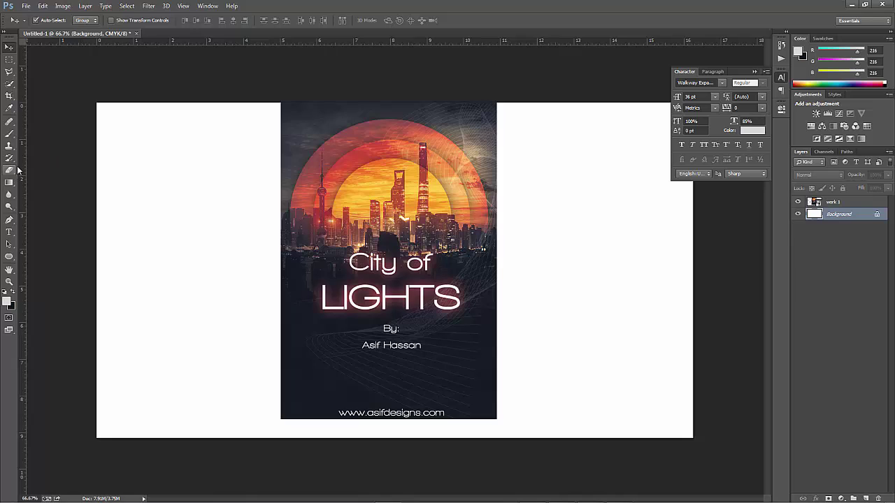
pyautogui.click(6, 304)
pyautogui.moveTo(317, 133); pyautogui.dragTo(317, 120)
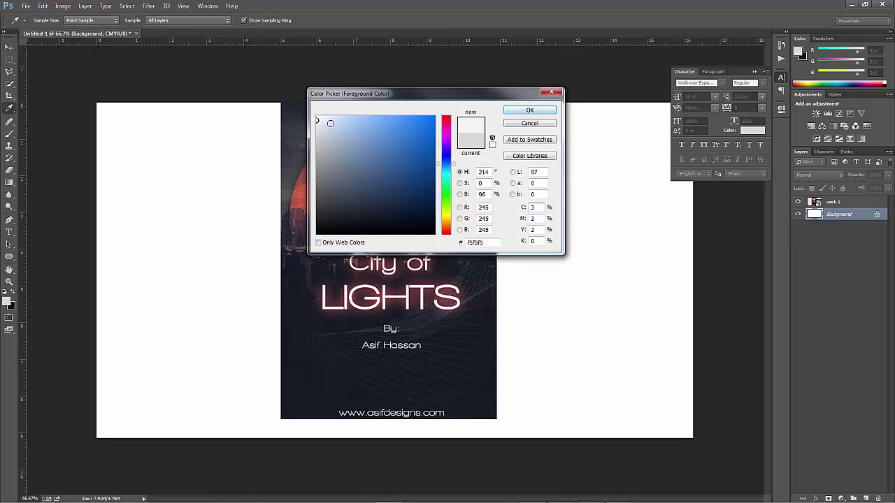
pyautogui.click(529, 110)
# Step: Fill the white Background with the light grey using the Paint Bucket
pyautogui.press('v')
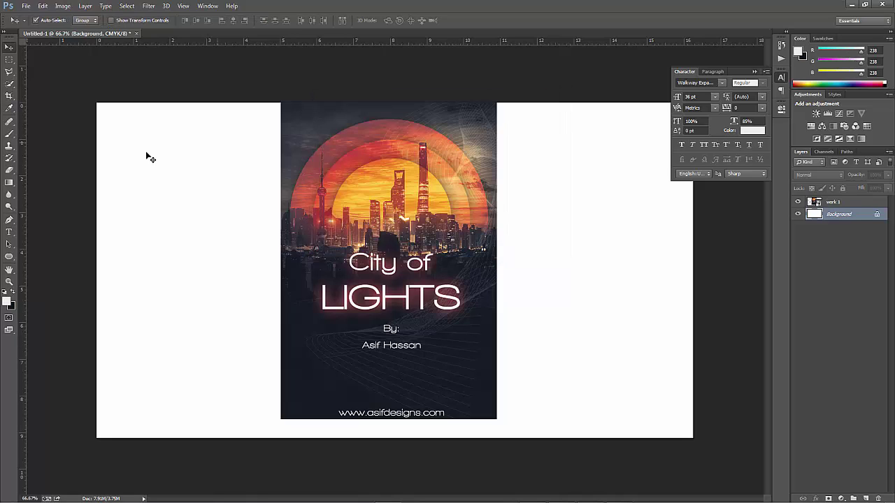
pyautogui.click(9, 181)
pyautogui.click(44, 191)
pyautogui.click(165, 221)
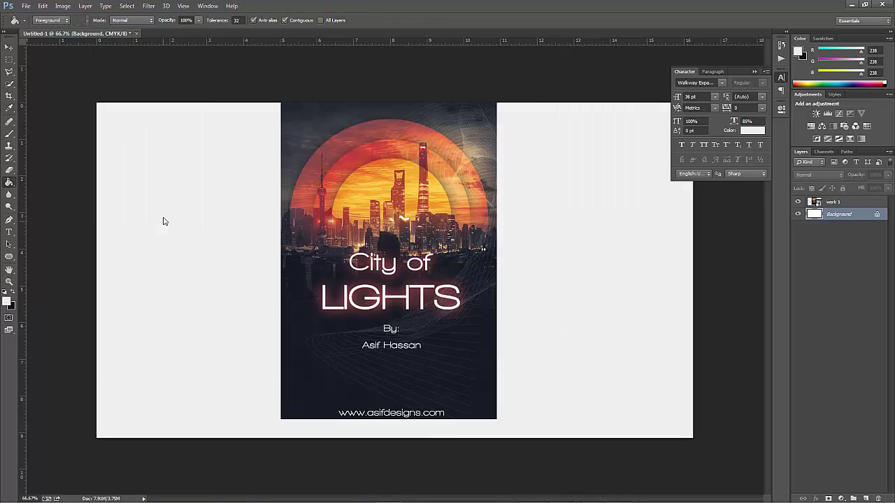
pyautogui.click(836, 203)
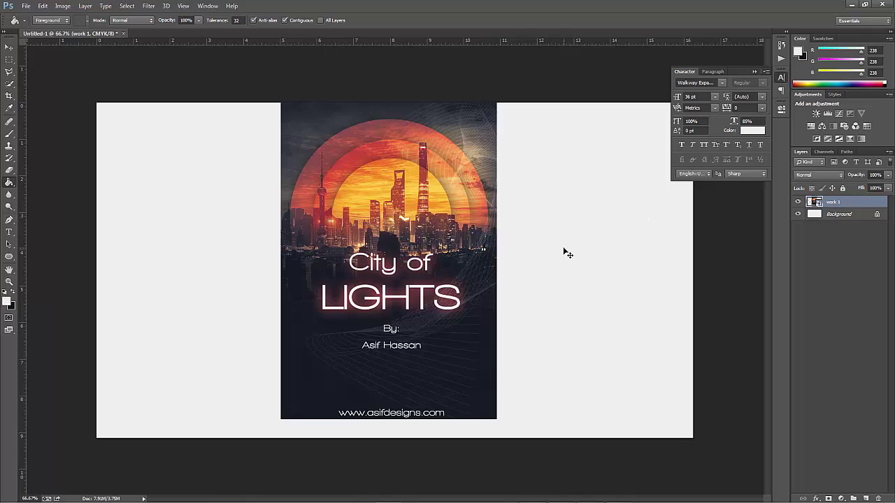
pyautogui.hotkey('ctrl', 't')
# Step: Shrink the cover slightly, rasterize its layer, and move it a little right and down
pyautogui.moveTo(496, 416); pyautogui.dragTo(500, 419)
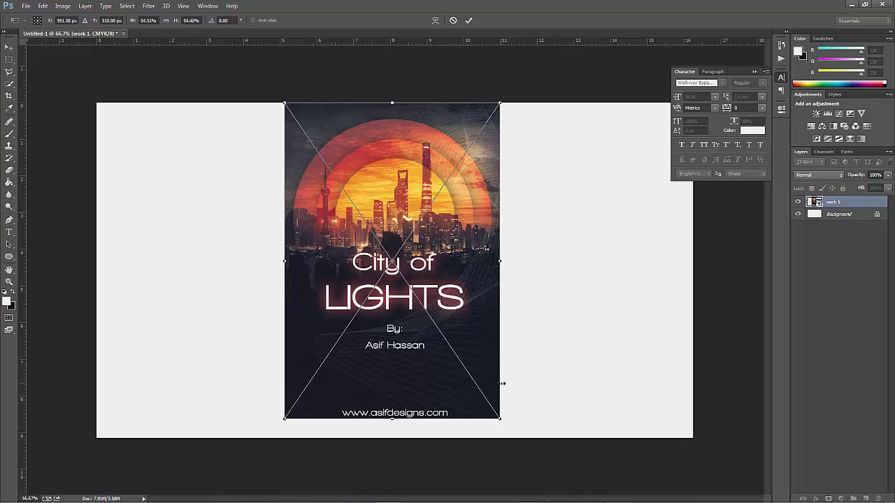
pyautogui.moveTo(502, 419); pyautogui.dragTo(496, 411)
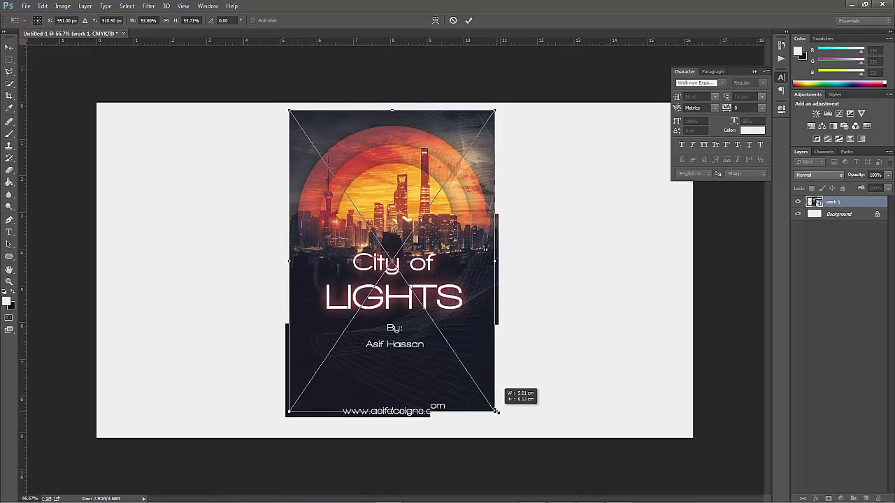
pyautogui.click(468, 20)
pyautogui.press('g')
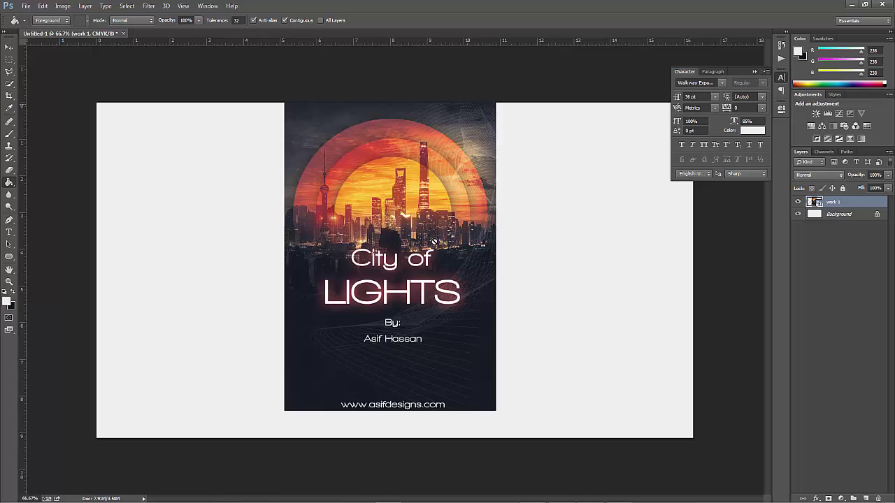
pyautogui.click(441, 255)
pyautogui.click(429, 195)
pyautogui.press('v')
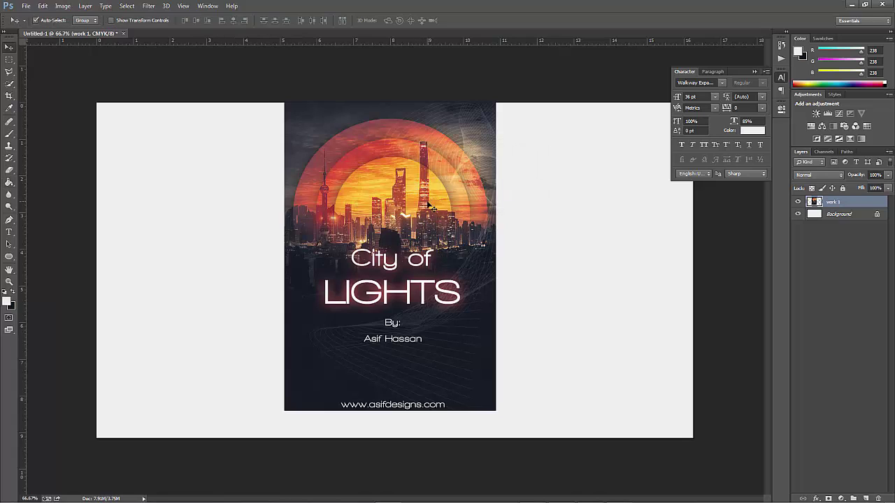
pyautogui.moveTo(431, 199); pyautogui.dragTo(439, 213)
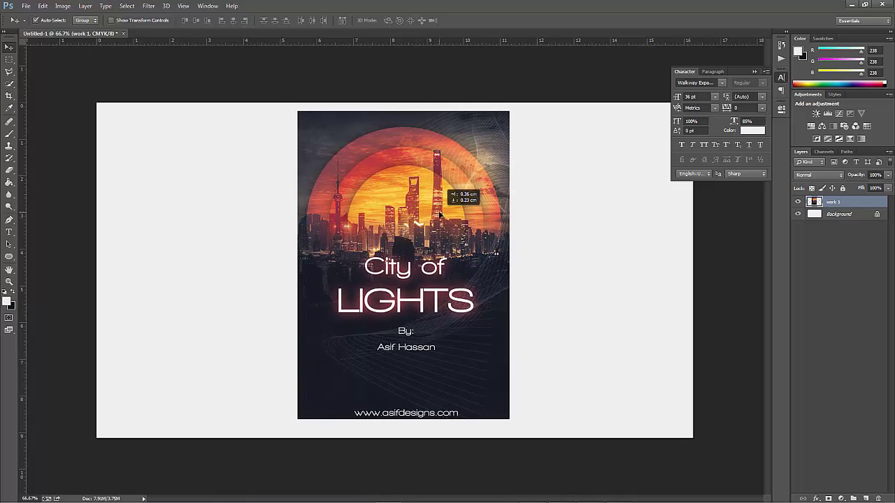
# Step: Duplicate the cover, shrink the copy, and place it on the left behind the centre cover
pyautogui.hotkey('ctrl', 'j')
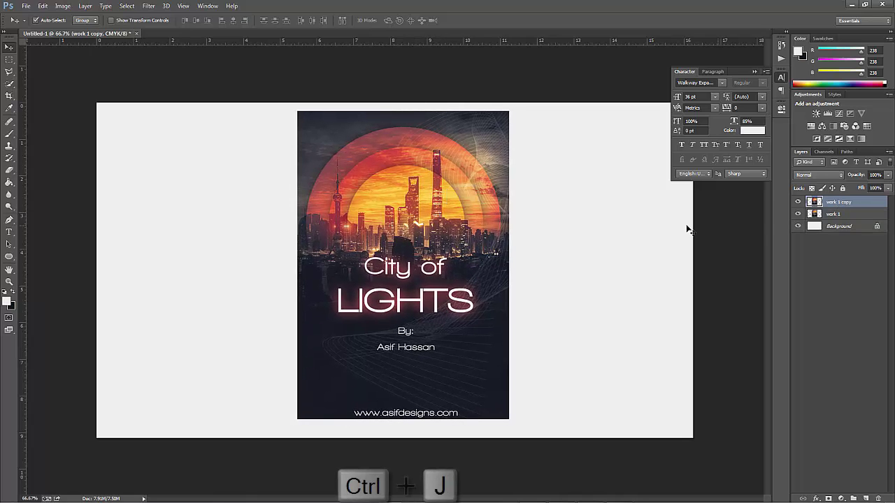
pyautogui.hotkey('ctrl', 't')
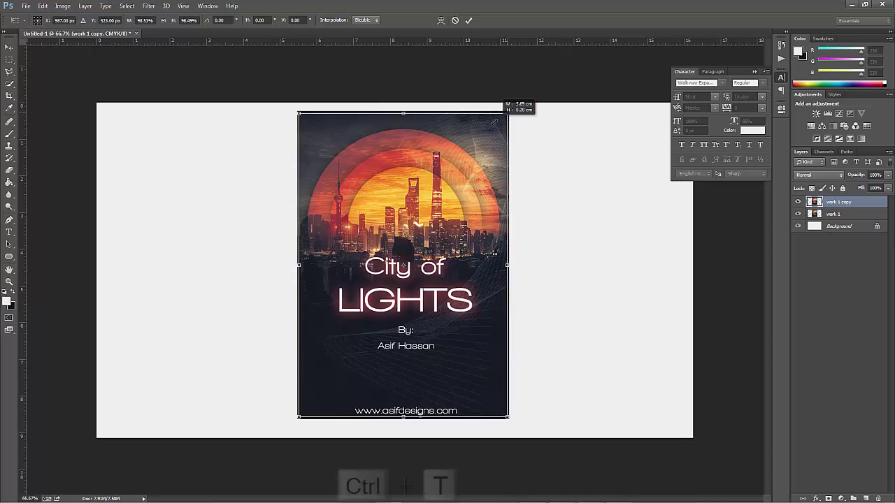
pyautogui.moveTo(509, 111); pyautogui.dragTo(490, 126)
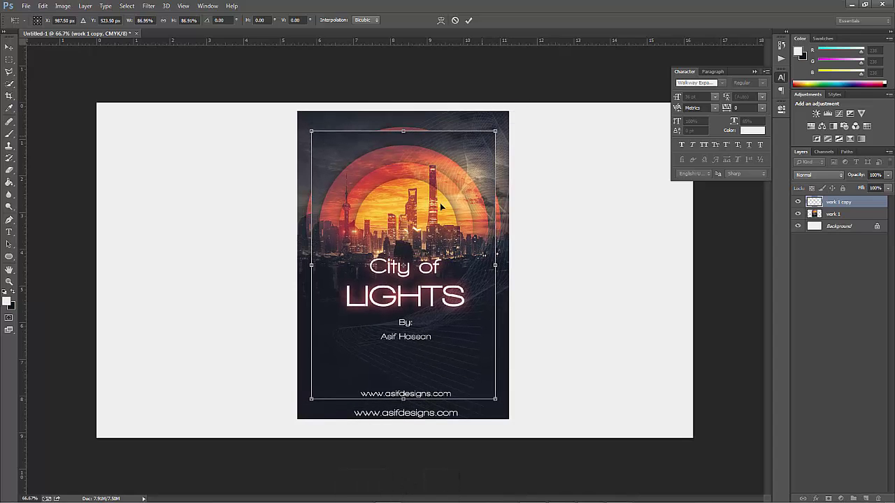
pyautogui.moveTo(432, 204); pyautogui.dragTo(269, 204)
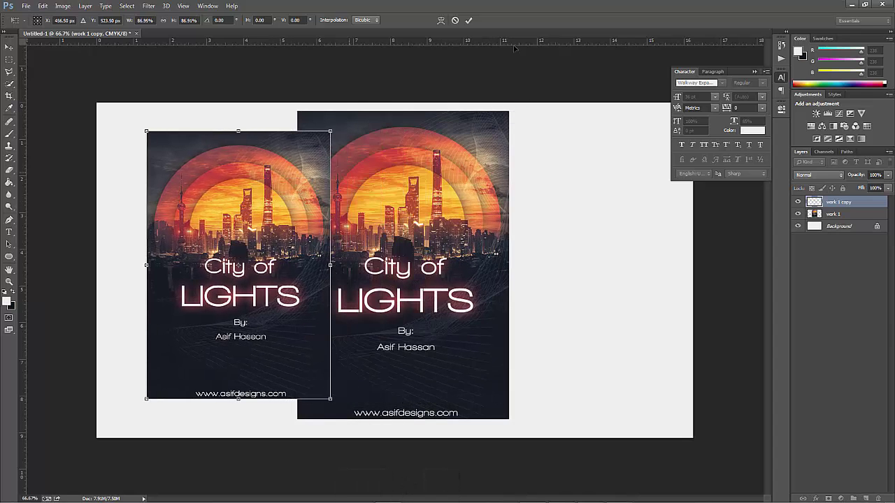
pyautogui.click(468, 20)
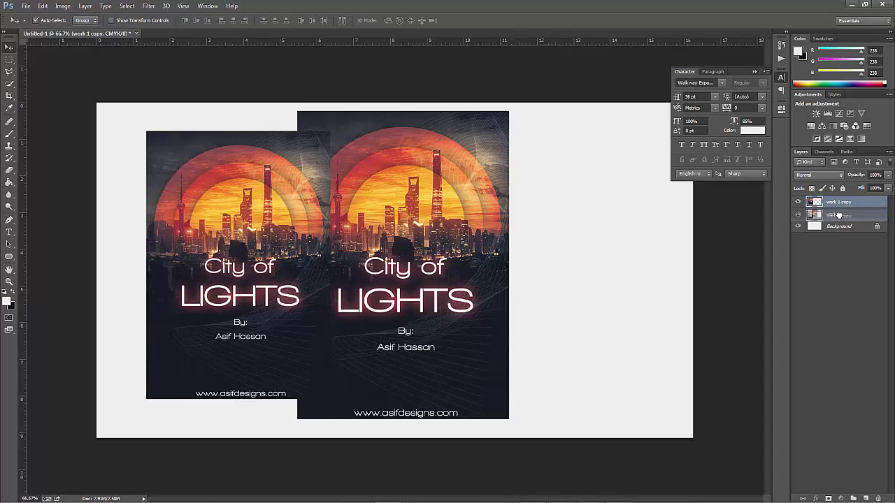
pyautogui.moveTo(839, 202); pyautogui.dragTo(839, 219)
pyautogui.moveTo(279, 253); pyautogui.dragTo(276, 254)
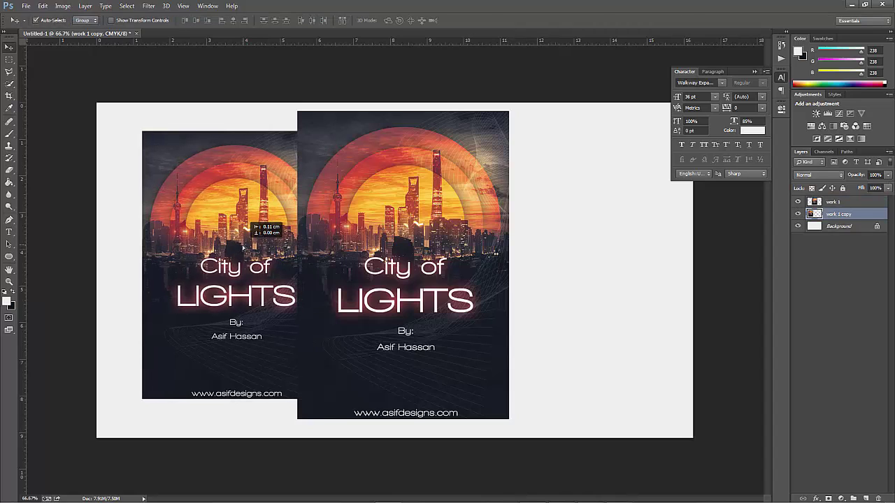
# Step: Duplicate the cover again and move the copy to the right side
pyautogui.hotkey('ctrl', 'j')
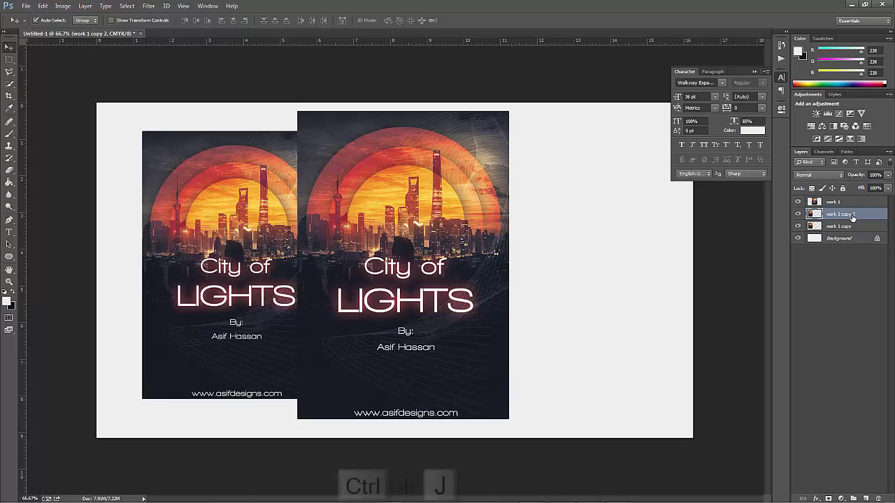
pyautogui.moveTo(254, 241)
pyautogui.mouseDown()
pyautogui.moveTo(578, 233)
pyautogui.moveTo(581, 249)
pyautogui.mouseUp()
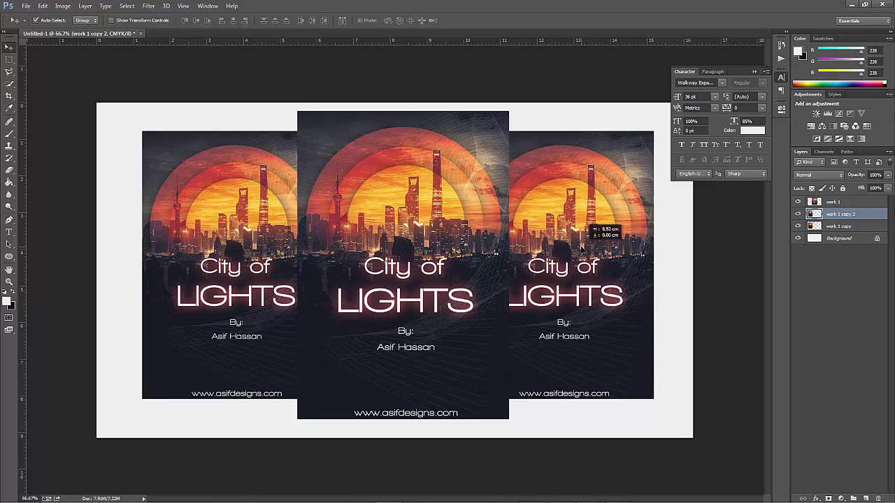
pyautogui.click(830, 204)
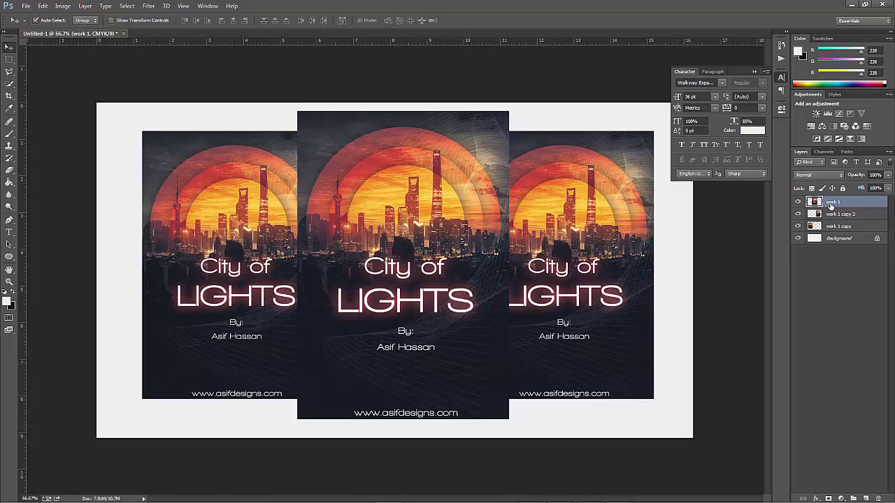
# Step: Lower the Ellipse 1 shadow at 48% opacity to sit just beneath the centre cover
pyautogui.hotkey('ctrl', 'j')
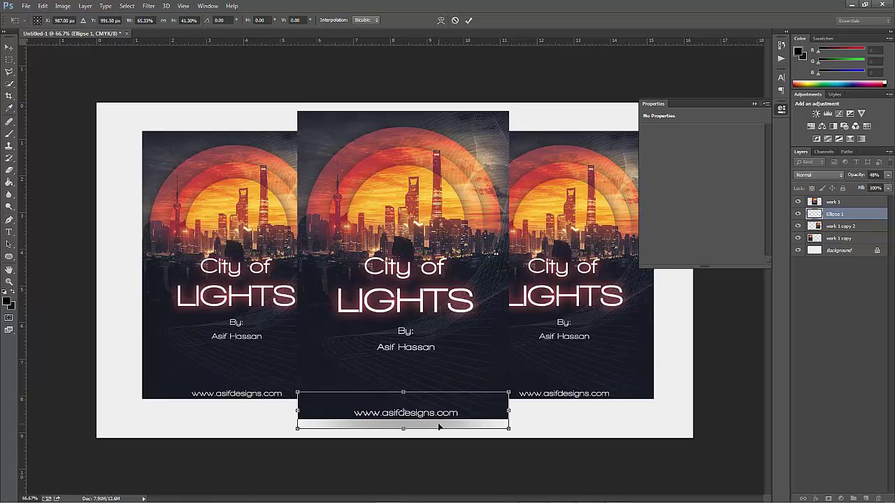
pyautogui.moveTo(441, 426); pyautogui.dragTo(440, 430)
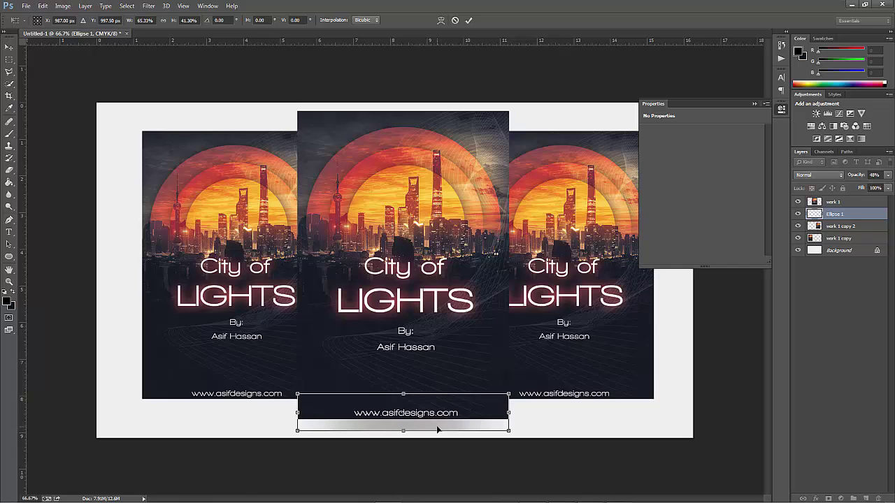
pyautogui.click(469, 20)
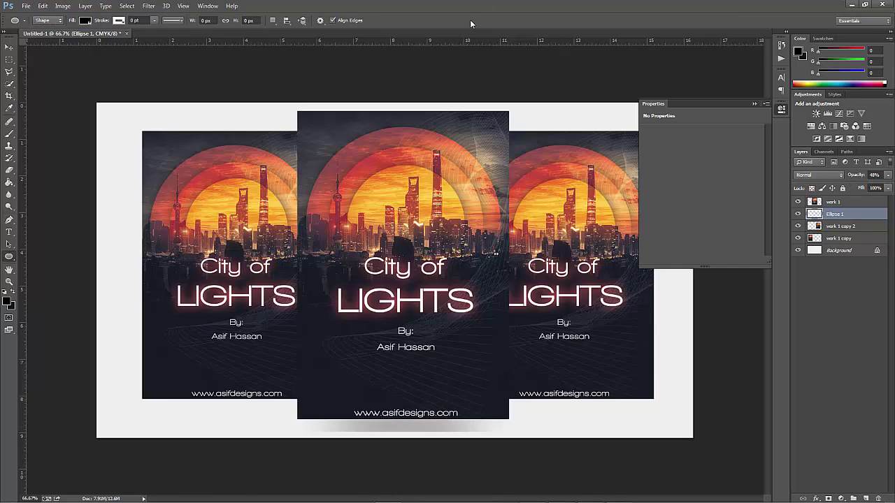
pyautogui.press('v')
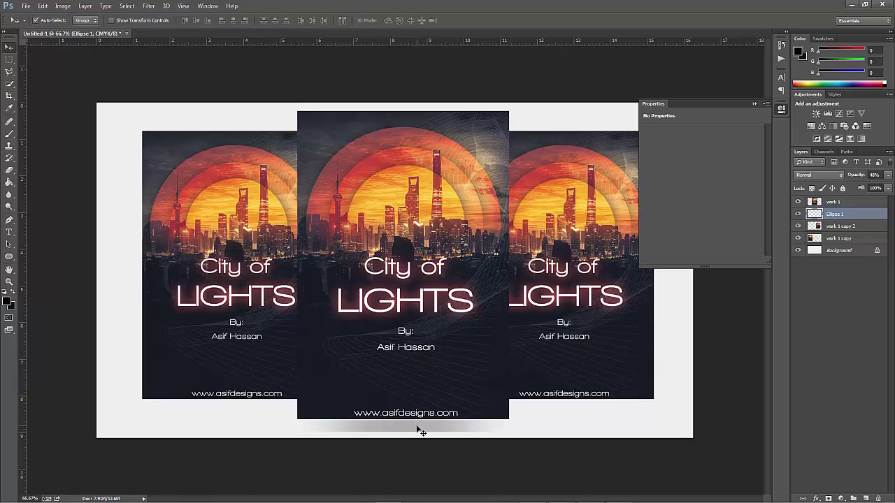
pyautogui.moveTo(416, 426); pyautogui.dragTo(445, 433)
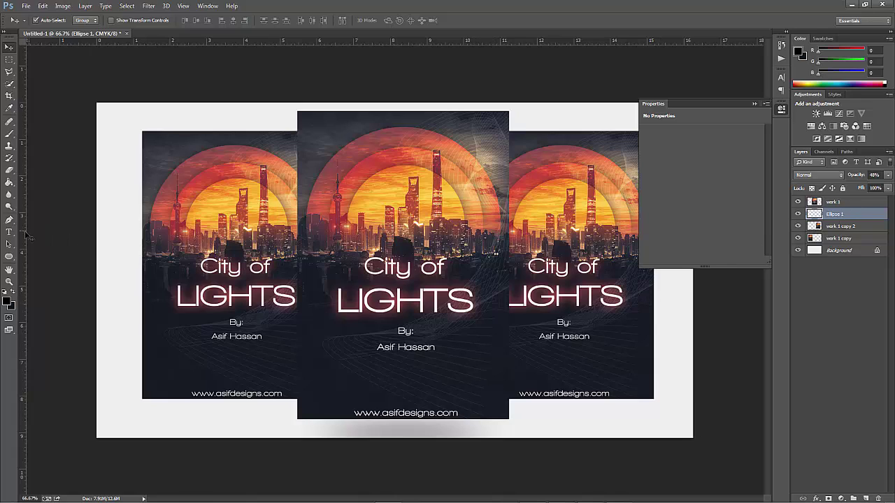
pyautogui.click(13, 258)
pyautogui.moveTo(14, 262); pyautogui.dragTo(47, 274)
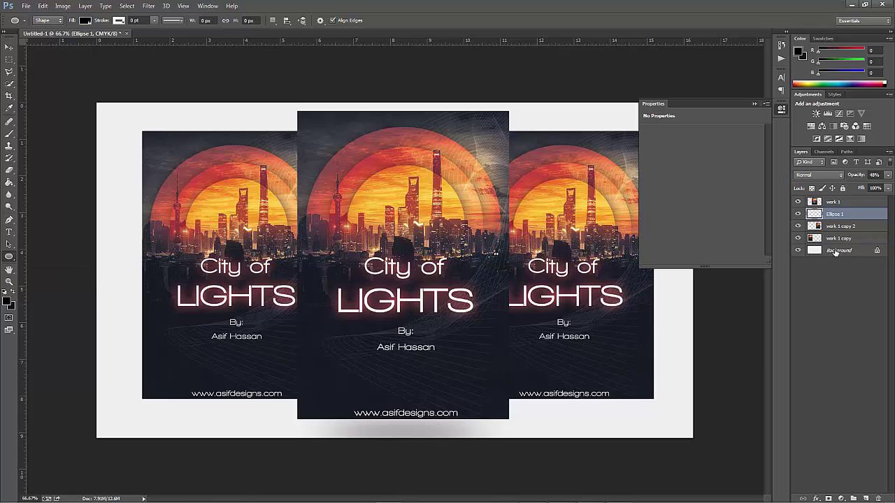
# Step: Draw Ellipse 2 under the right cover, apply a 34.6 px Gaussian Blur, and tuck it behind
pyautogui.click(832, 225)
pyautogui.moveTo(519, 397); pyautogui.dragTo(653, 402)
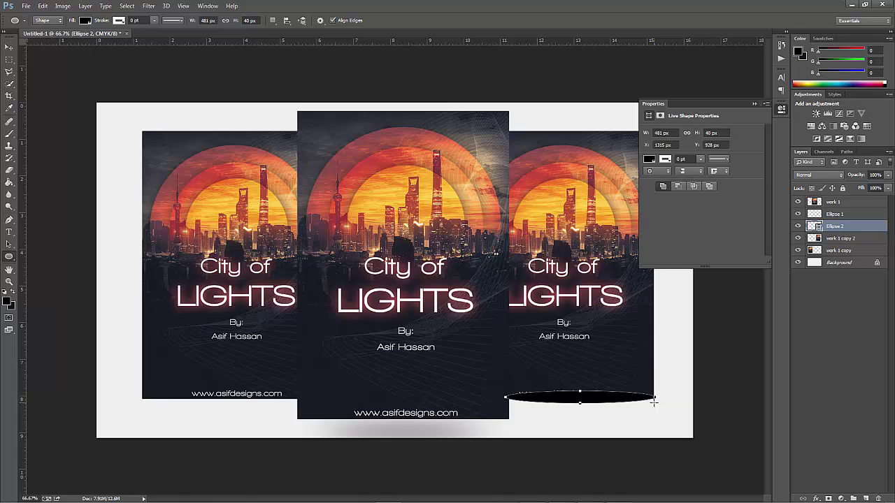
pyautogui.click(148, 6)
pyautogui.moveTo(157, 118)
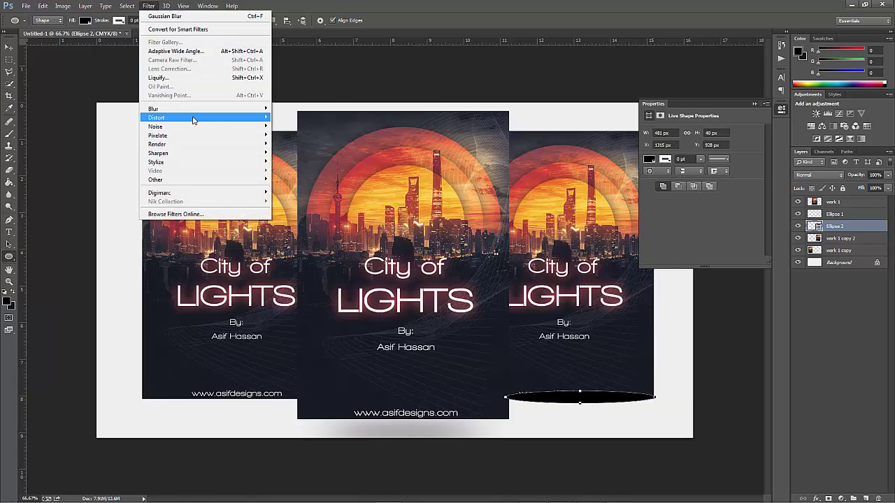
pyautogui.click(290, 174)
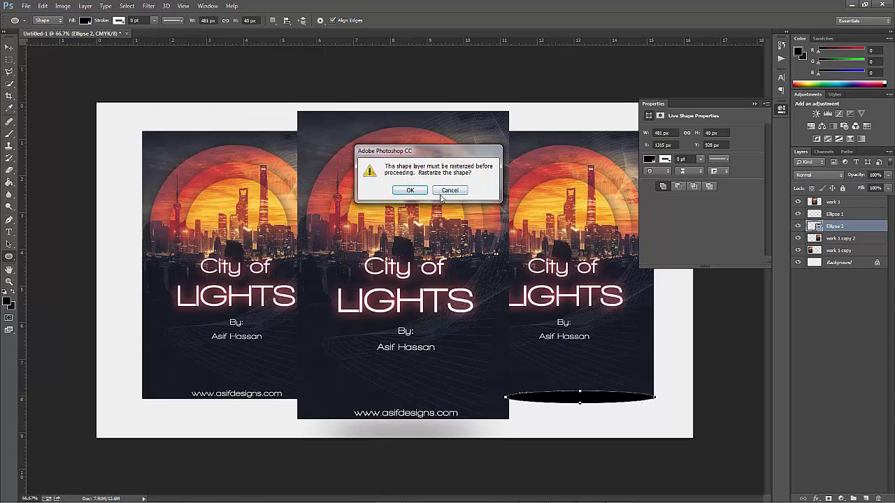
pyautogui.click(410, 187)
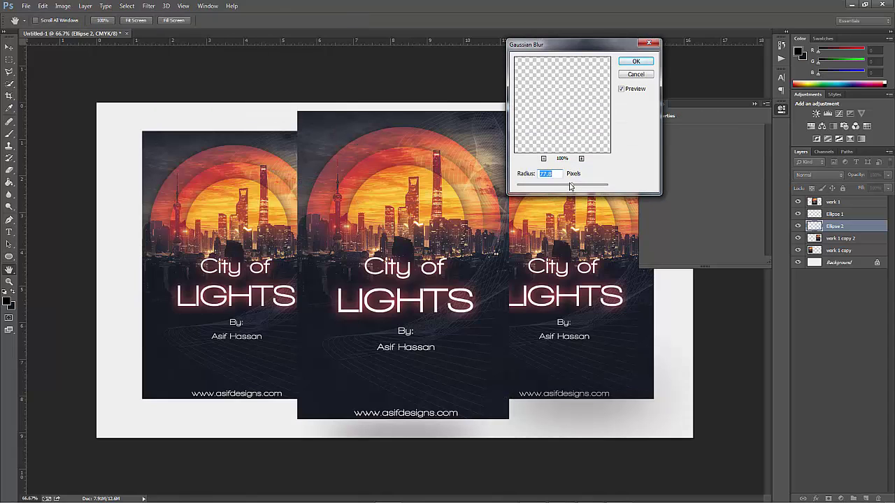
pyautogui.moveTo(571, 186)
pyautogui.mouseDown()
pyautogui.moveTo(542, 186)
pyautogui.moveTo(582, 187)
pyautogui.moveTo(562, 188)
pyautogui.mouseUp()
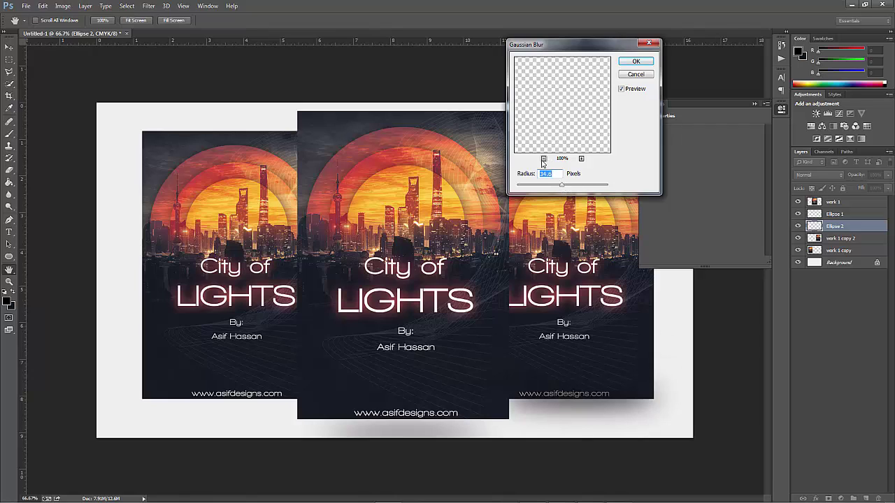
pyautogui.click(543, 159)
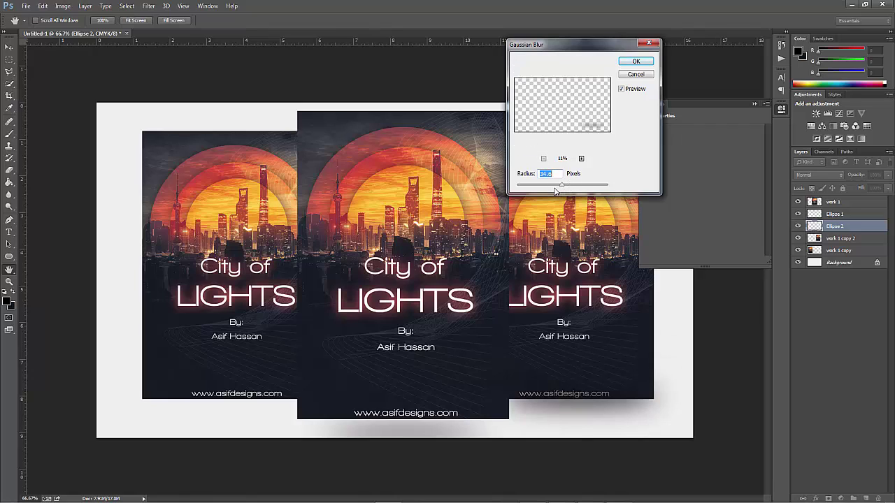
pyautogui.click(635, 63)
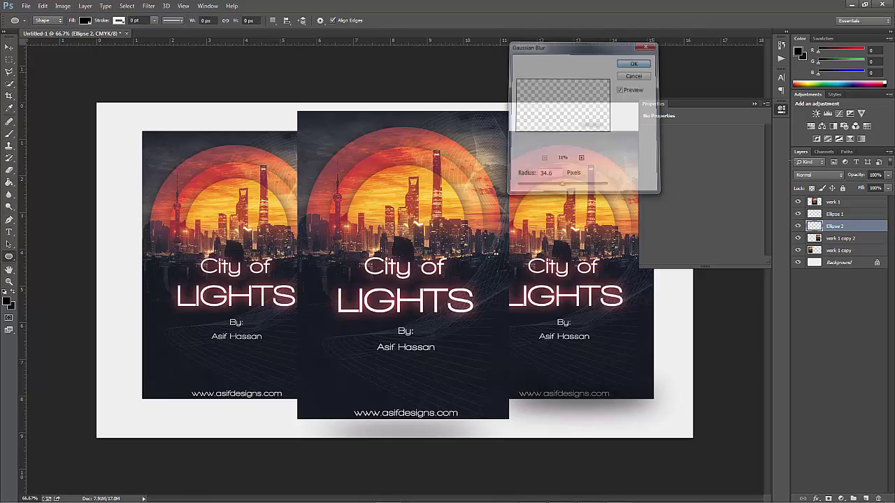
pyautogui.moveTo(839, 226); pyautogui.dragTo(816, 245)
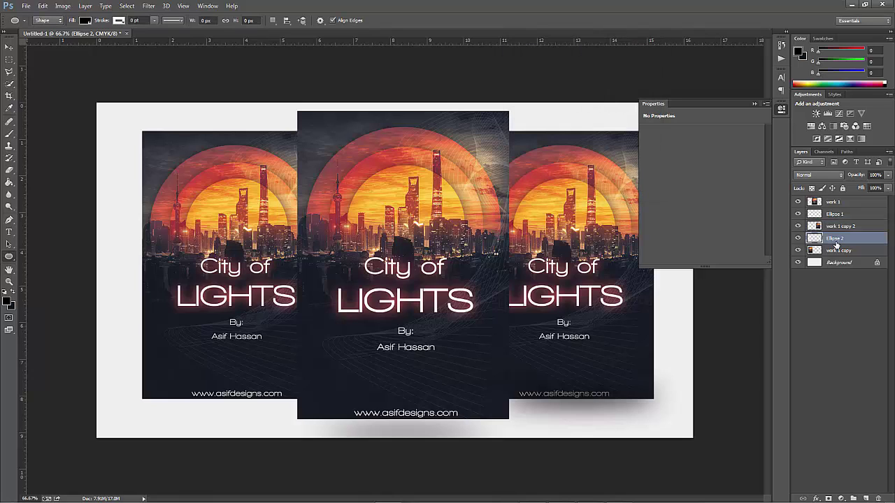
# Step: Nudge the right cover's shadow into place and lighten it to 54% opacity
pyautogui.press('v')
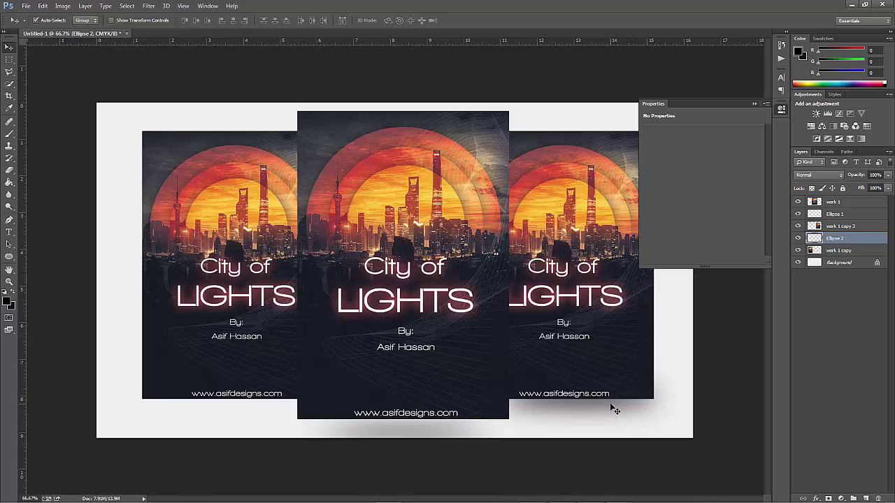
pyautogui.moveTo(609, 402); pyautogui.dragTo(598, 405)
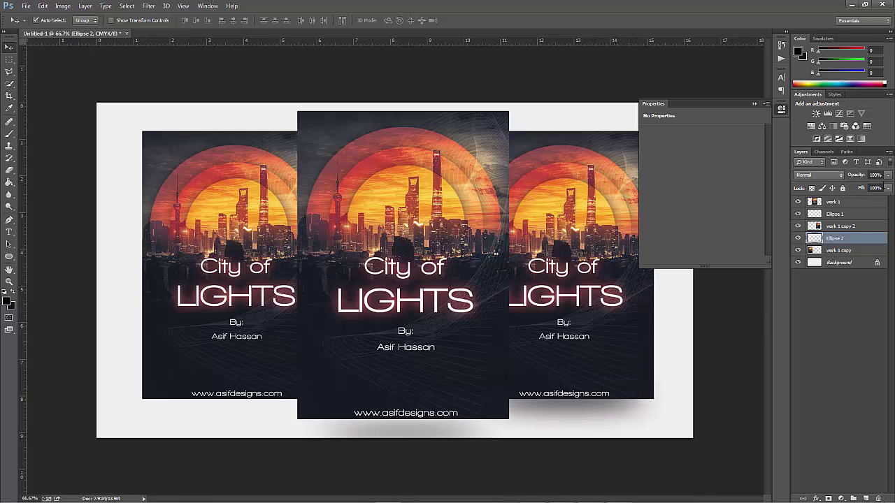
pyautogui.click(888, 175)
pyautogui.moveTo(882, 187); pyautogui.dragTo(870, 187)
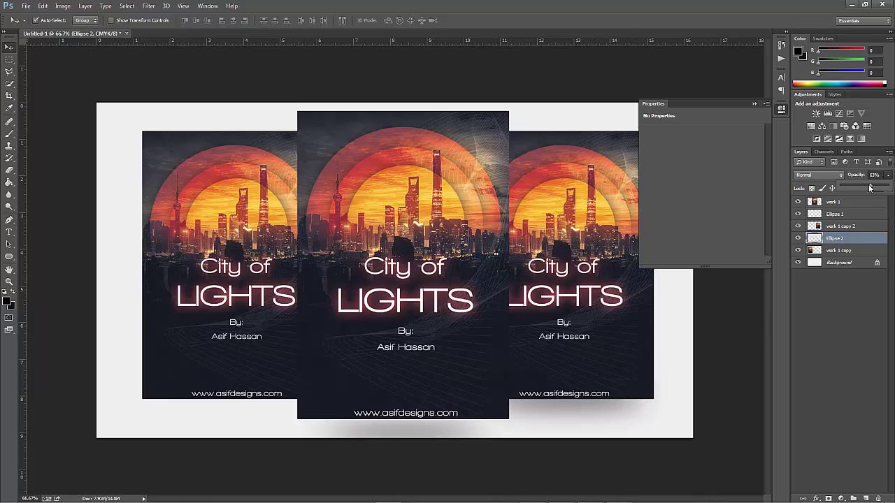
pyautogui.moveTo(868, 187); pyautogui.dragTo(866, 187)
pyautogui.click(889, 175)
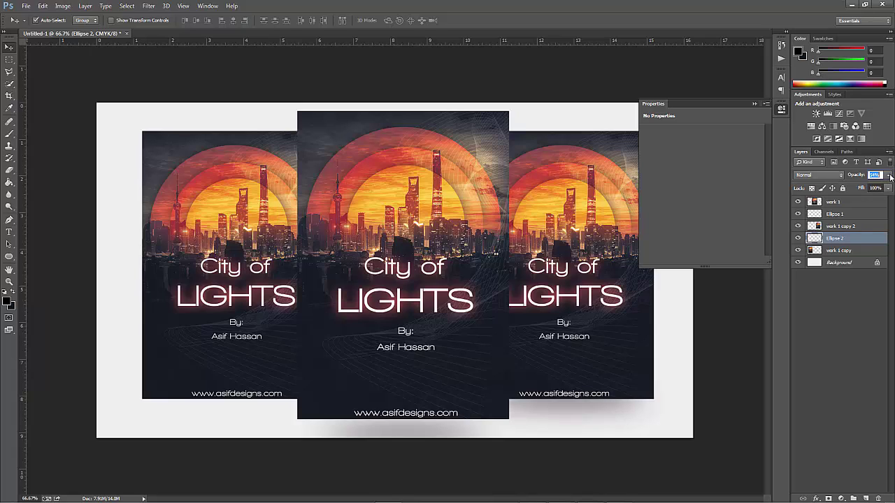
# Step: Duplicate the shadow as Ellipse 2 copy, stack it below work 1 copy, and position it under the left cover
pyautogui.doubleClick(832, 239)
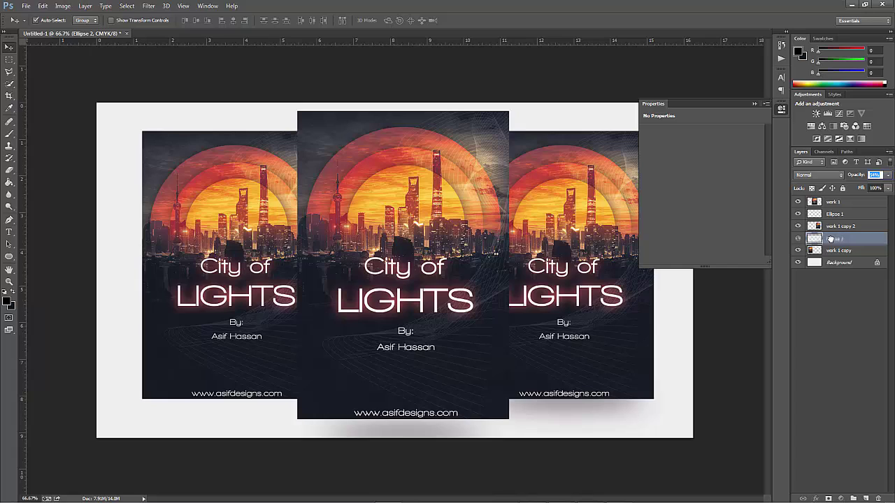
pyautogui.press('Return')
pyautogui.hotkey('ctrl', 'j')
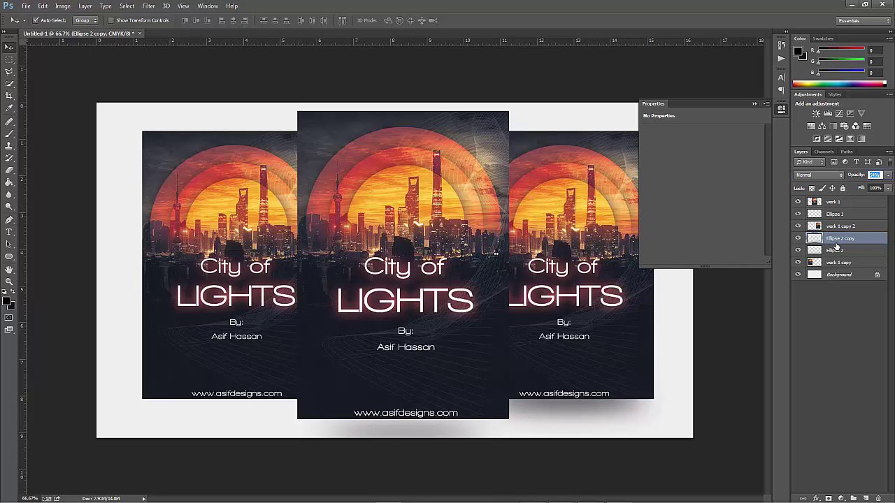
pyautogui.moveTo(838, 242); pyautogui.dragTo(837, 263)
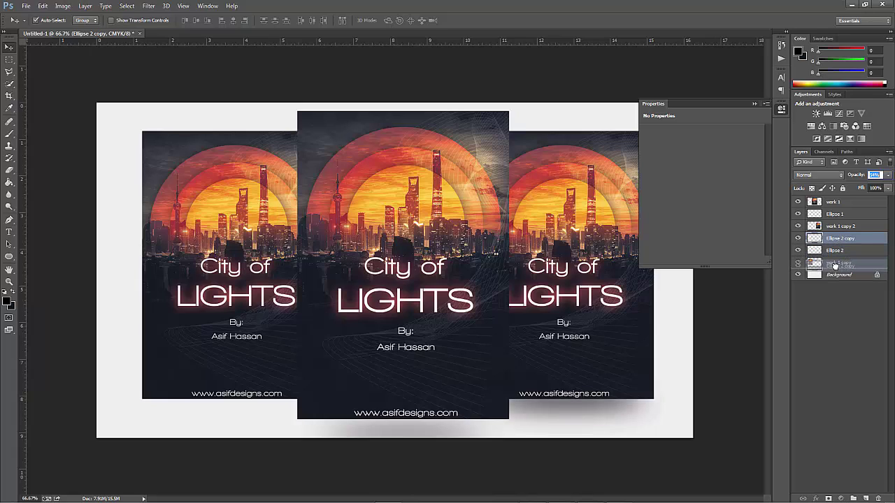
pyautogui.moveTo(562, 385); pyautogui.dragTo(232, 422)
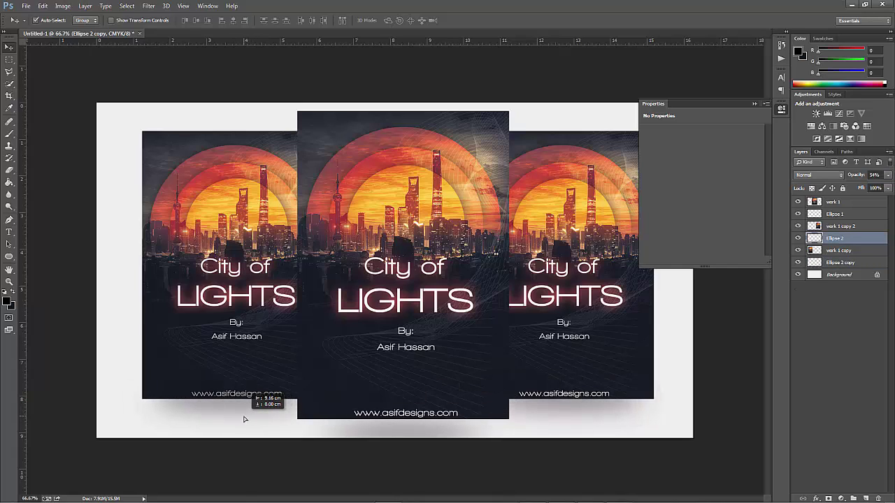
pyautogui.moveTo(232, 422); pyautogui.dragTo(252, 417)
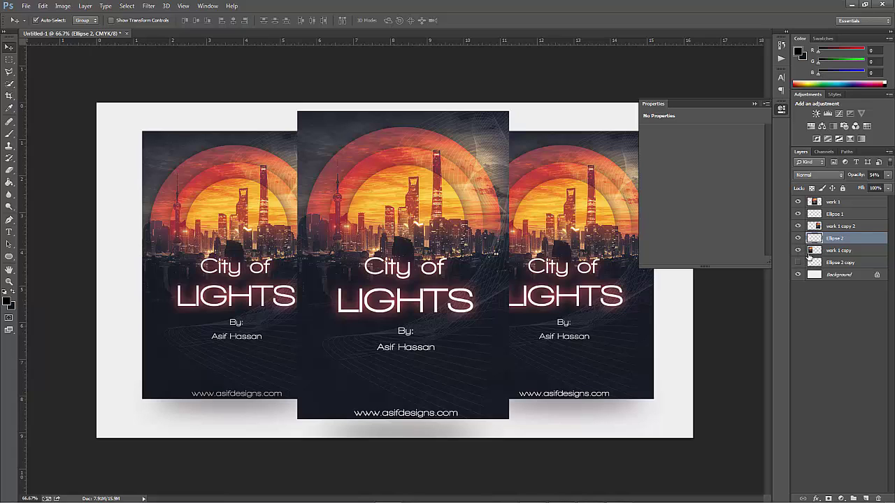
pyautogui.click(812, 253)
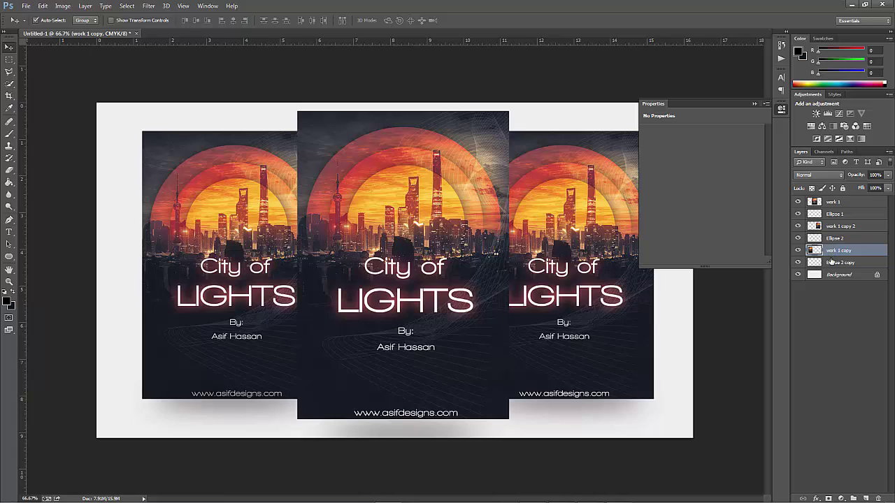
# Step: Inspect the shadow layers by selecting them and toggling the left cover's and a shadow's visibility
pyautogui.click(832, 263)
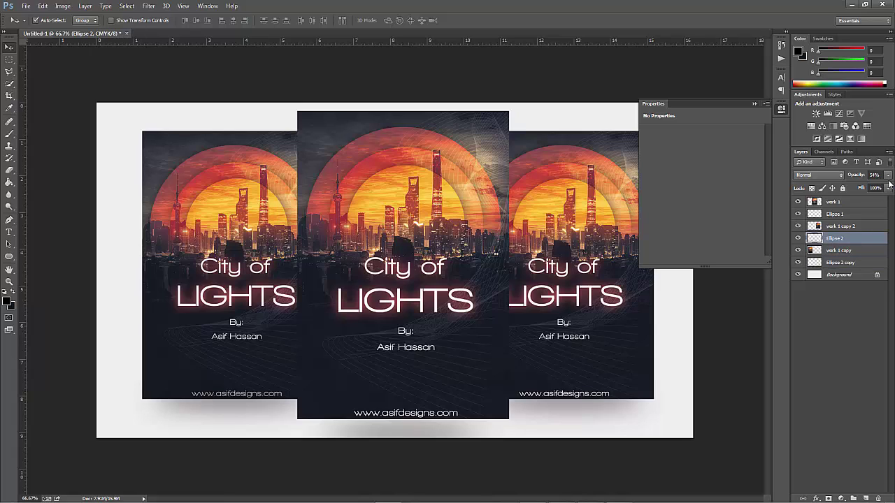
pyautogui.click(843, 250)
pyautogui.click(843, 238)
pyautogui.click(844, 216)
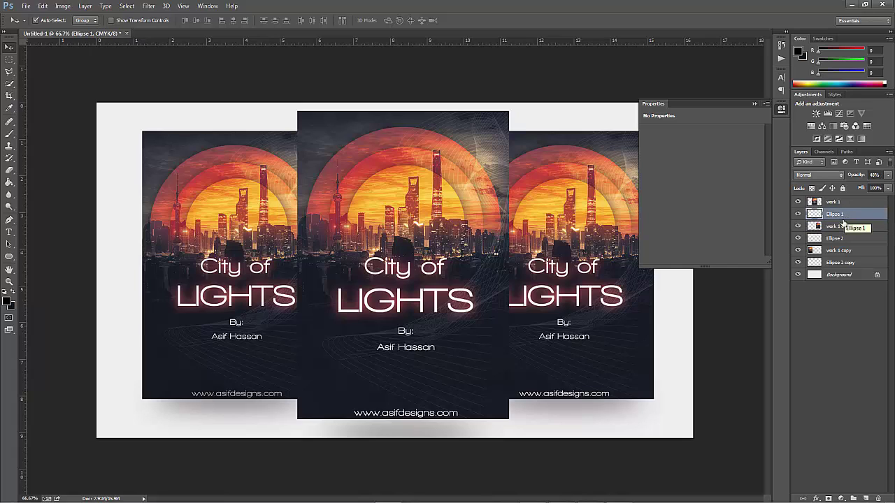
pyautogui.click(797, 250)
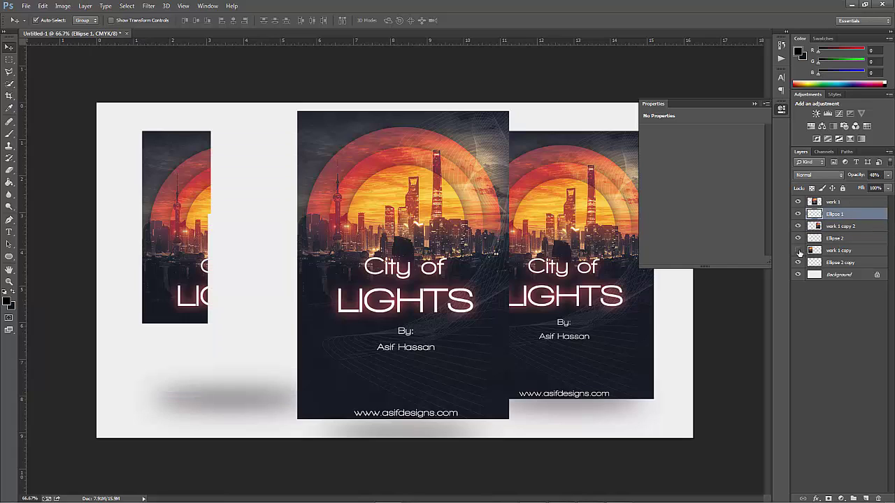
pyautogui.click(798, 250)
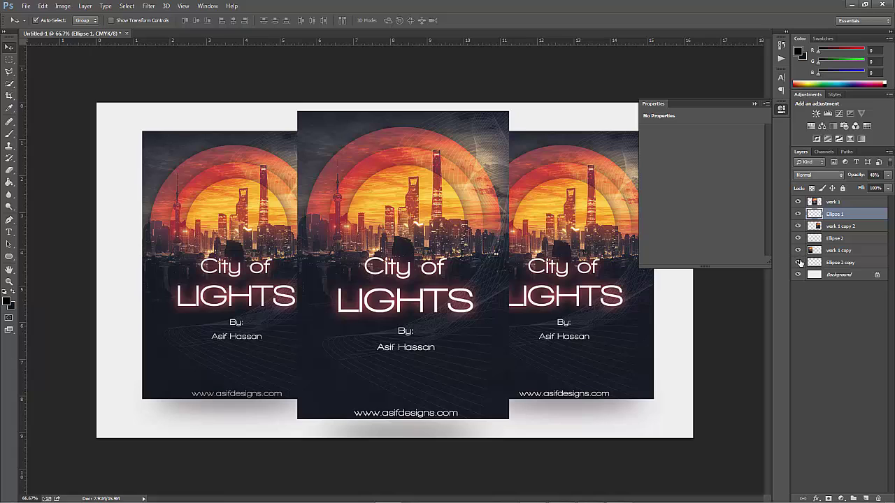
pyautogui.click(798, 262)
# Step: Restack Ellipse 2 copy above Ellipse 2 and make both shadows visible again
pyautogui.click(831, 263)
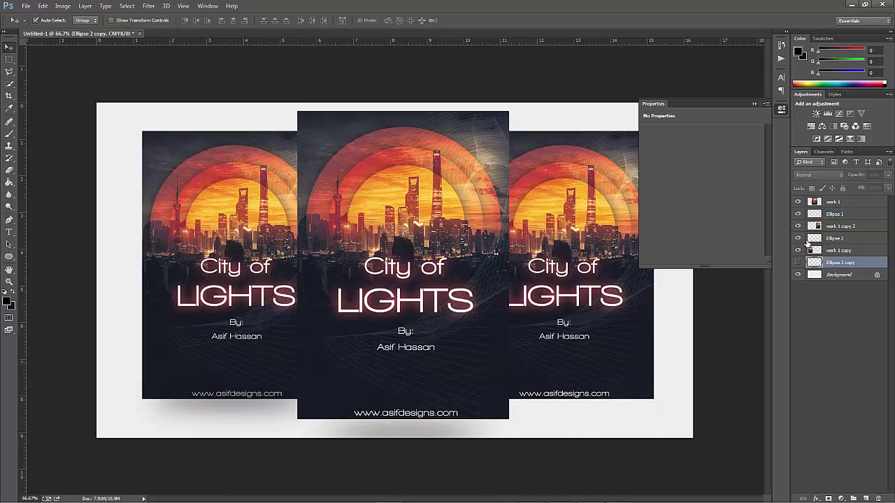
pyautogui.click(829, 239)
pyautogui.click(799, 239)
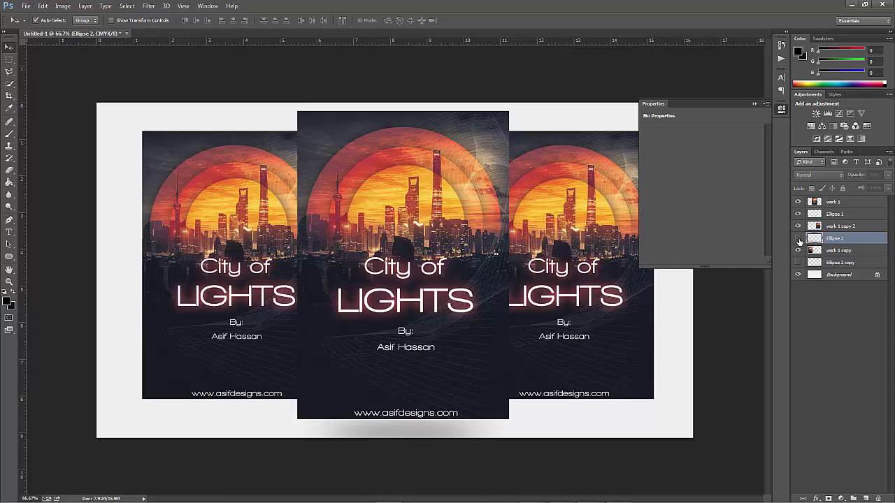
pyautogui.moveTo(835, 263)
pyautogui.mouseDown()
pyautogui.moveTo(839, 243)
pyautogui.moveTo(836, 266)
pyautogui.mouseUp()
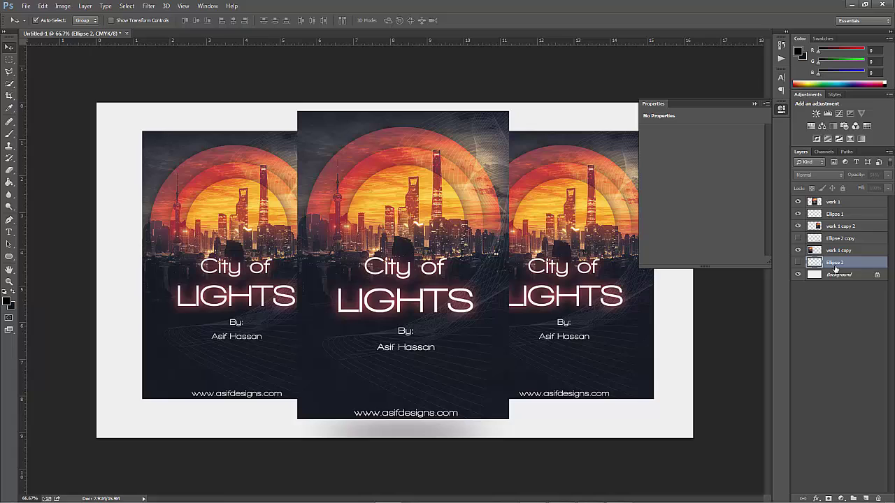
pyautogui.click(798, 262)
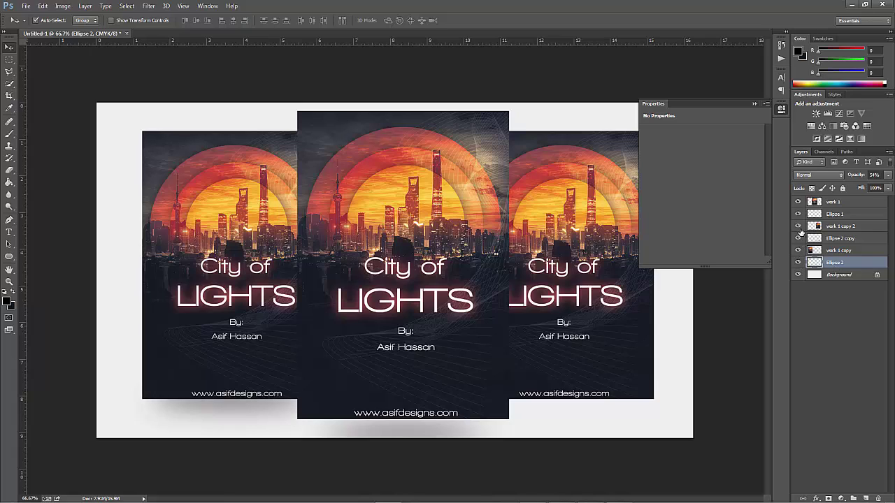
pyautogui.click(798, 238)
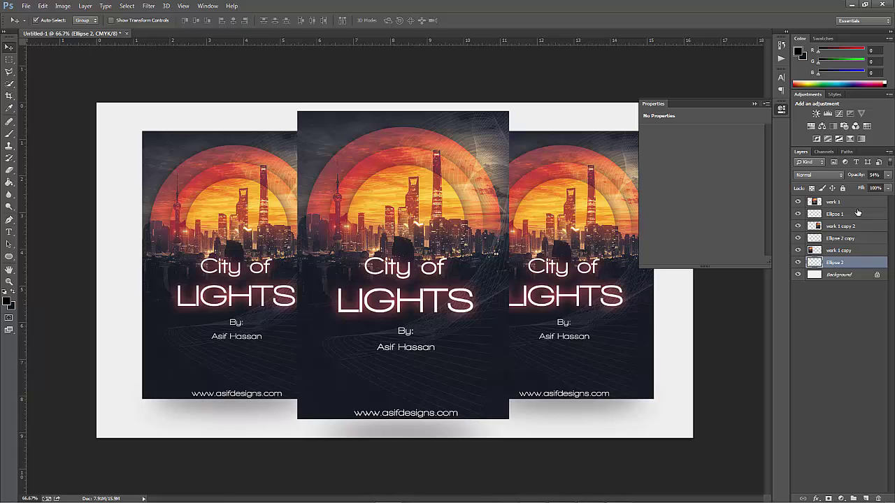
# Step: Set both side shadows to 41% opacity, deselect all layers, and collapse the Properties panel
pyautogui.moveTo(889, 177); pyautogui.dragTo(862, 185)
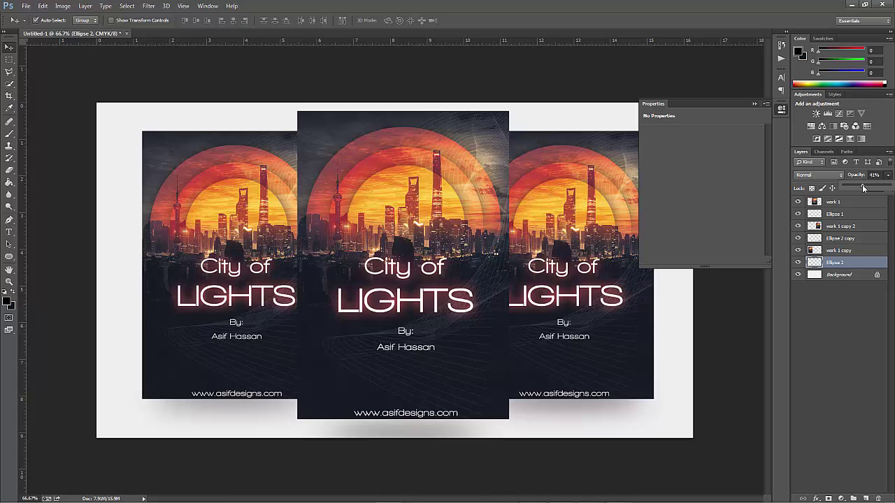
pyautogui.click(842, 238)
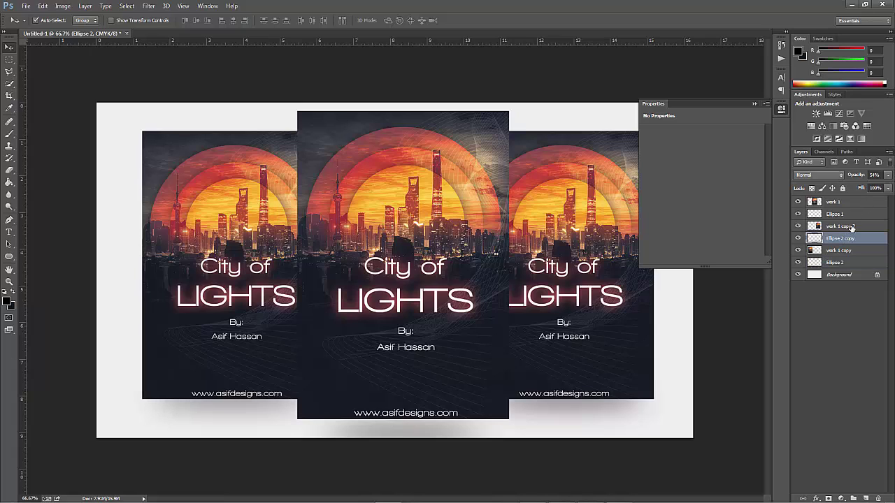
pyautogui.moveTo(888, 174); pyautogui.dragTo(863, 187)
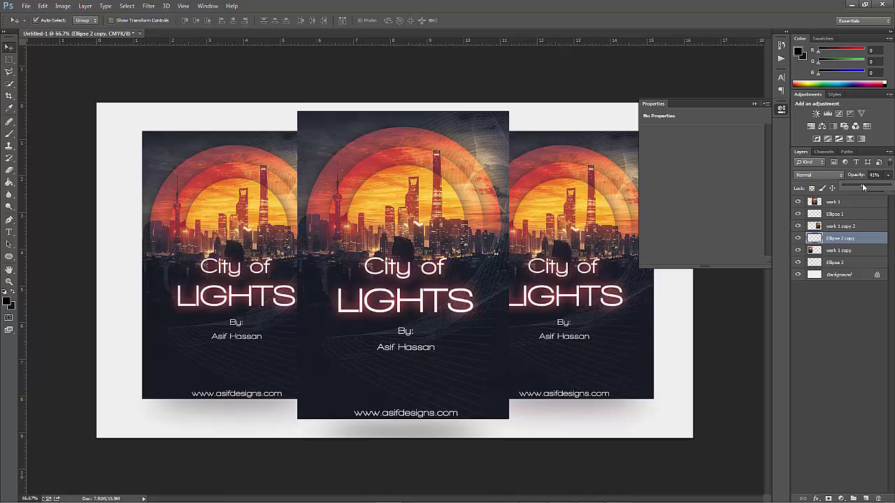
pyautogui.click(841, 333)
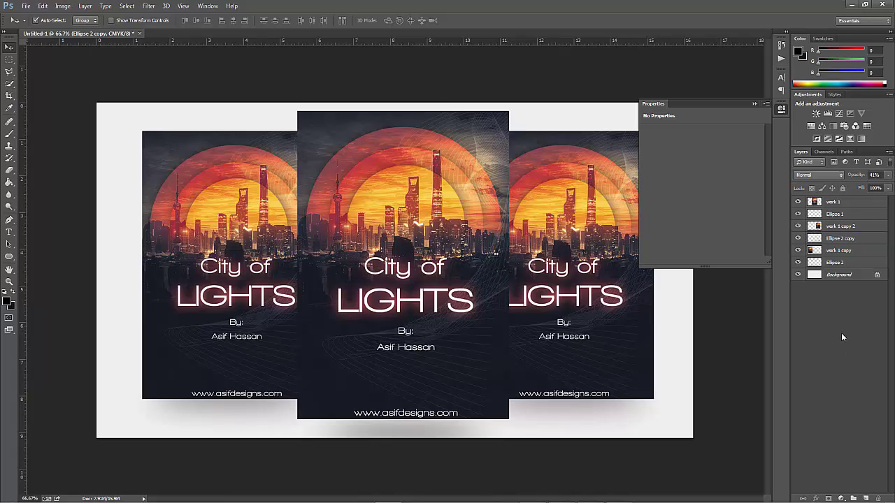
pyautogui.click(753, 104)
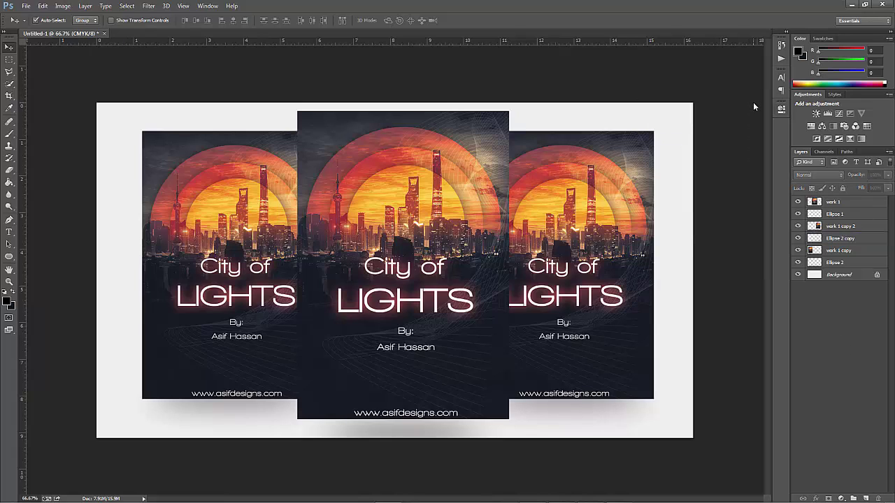
# Step: Save the canvas to the Desktop as JPEG file Des.jpg at maximum quality
pyautogui.click(25, 7)
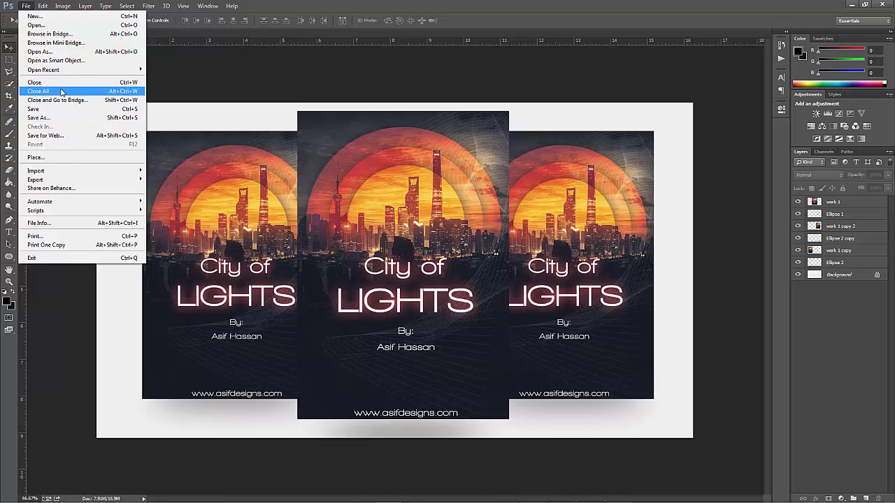
pyautogui.click(56, 117)
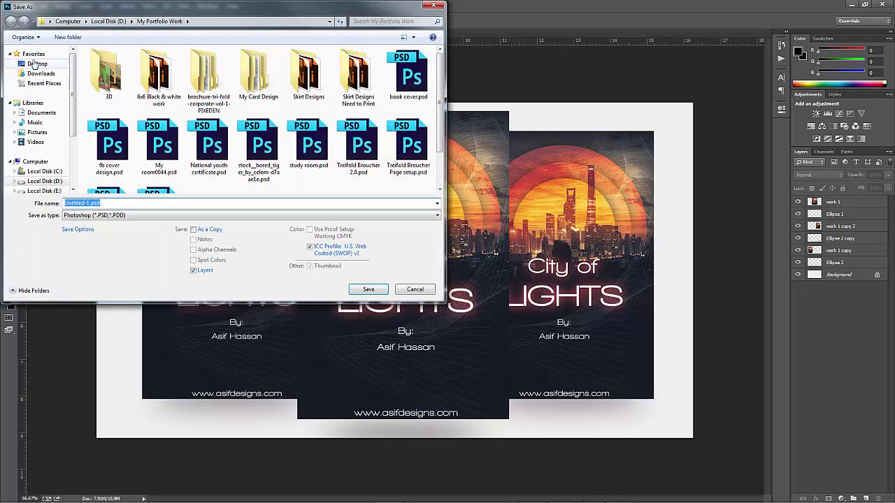
pyautogui.click(125, 215)
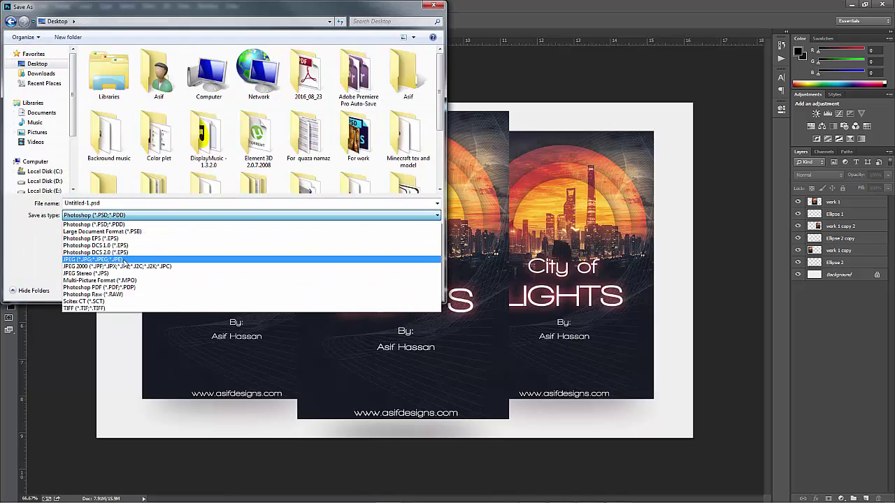
pyautogui.click(124, 263)
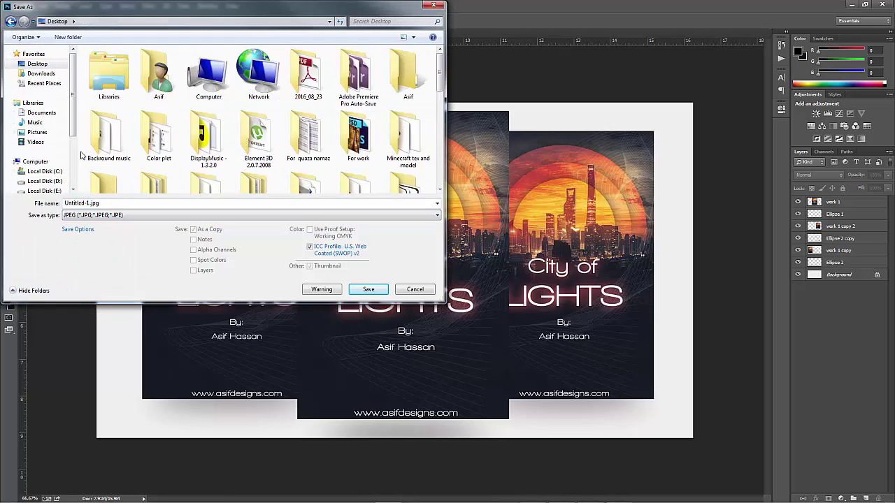
pyautogui.click(89, 203)
pyautogui.moveTo(89, 203); pyautogui.dragTo(53, 204)
pyautogui.write('Des')
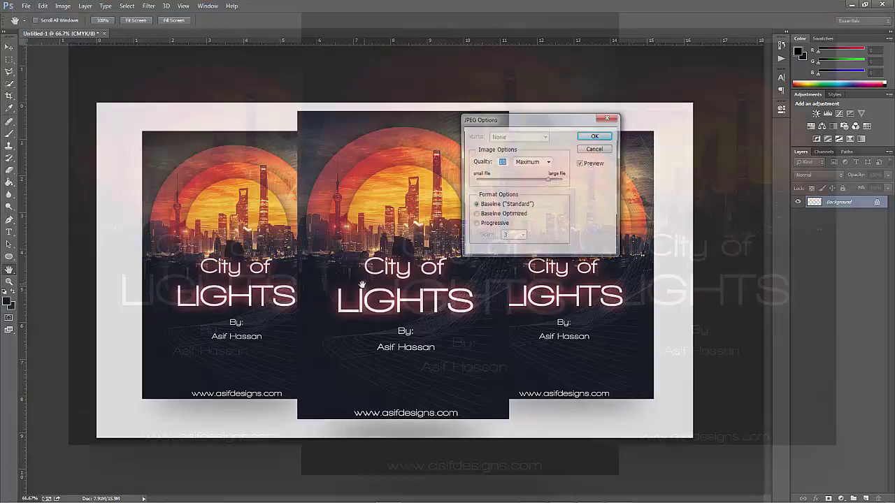
pyautogui.click(365, 290)
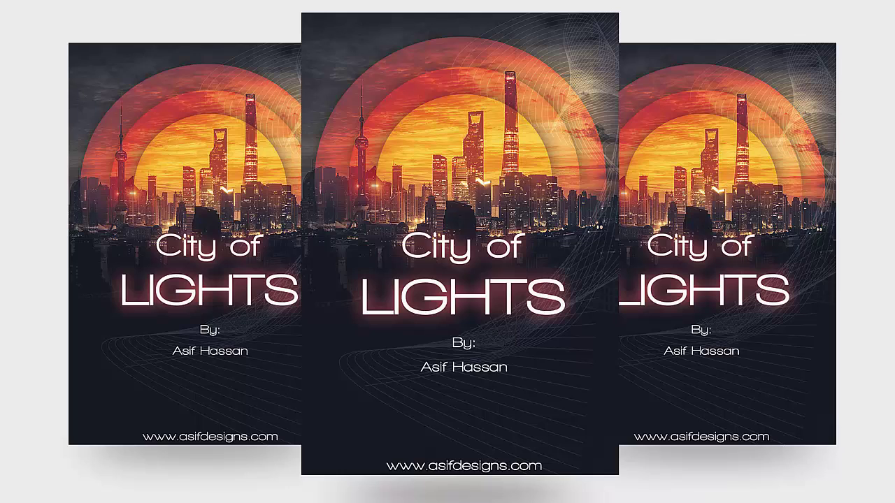